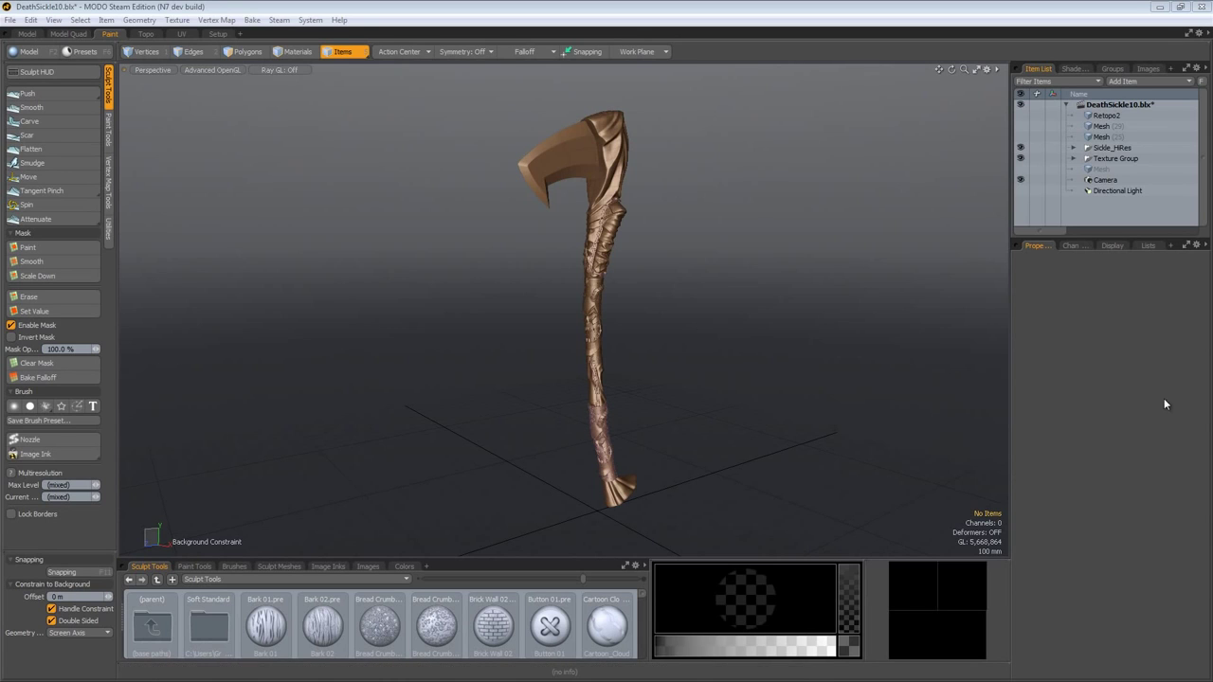
Examine the high-resolution sickle from several angles, including the blade, wrapped handle, chain and skull details
ctrl+alt+drag(565, 196, 471, 309)
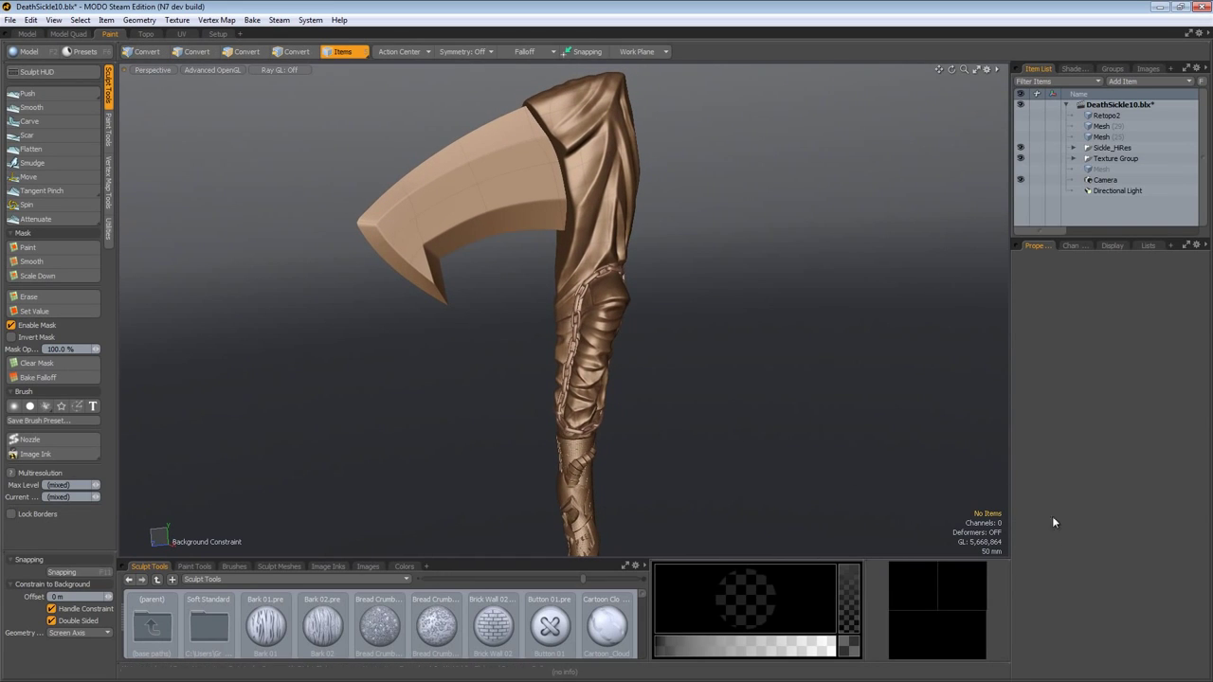
key(alt)
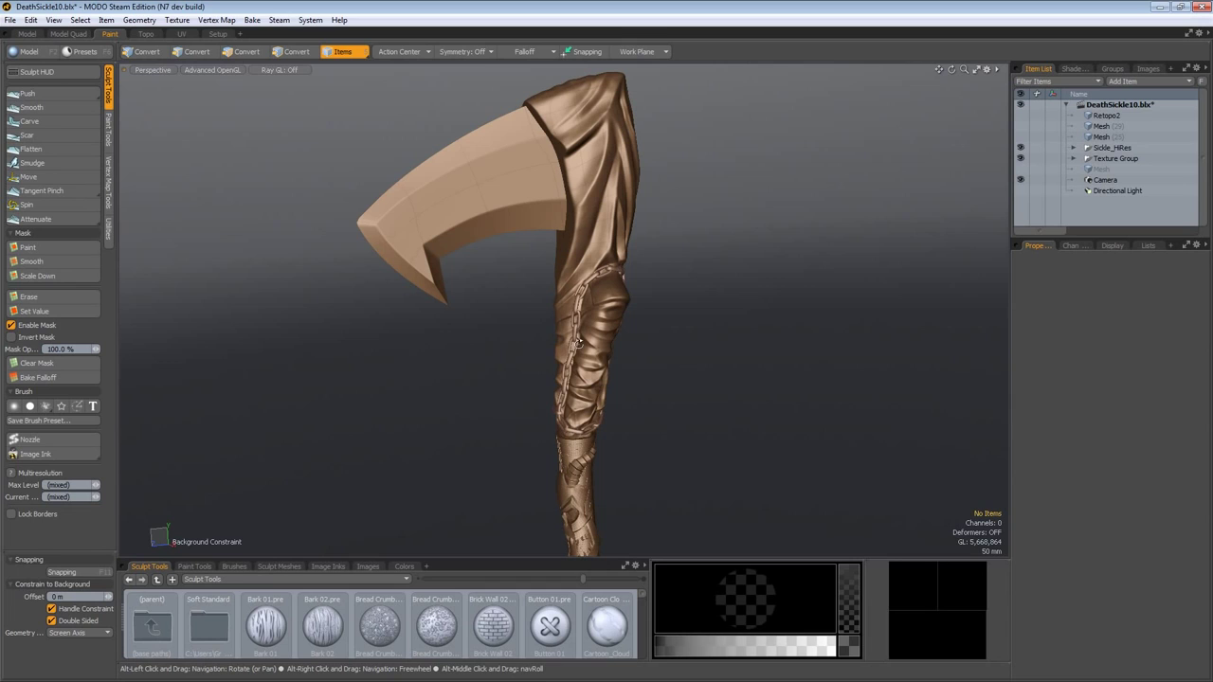
alt+drag(515, 349, 693, 336)
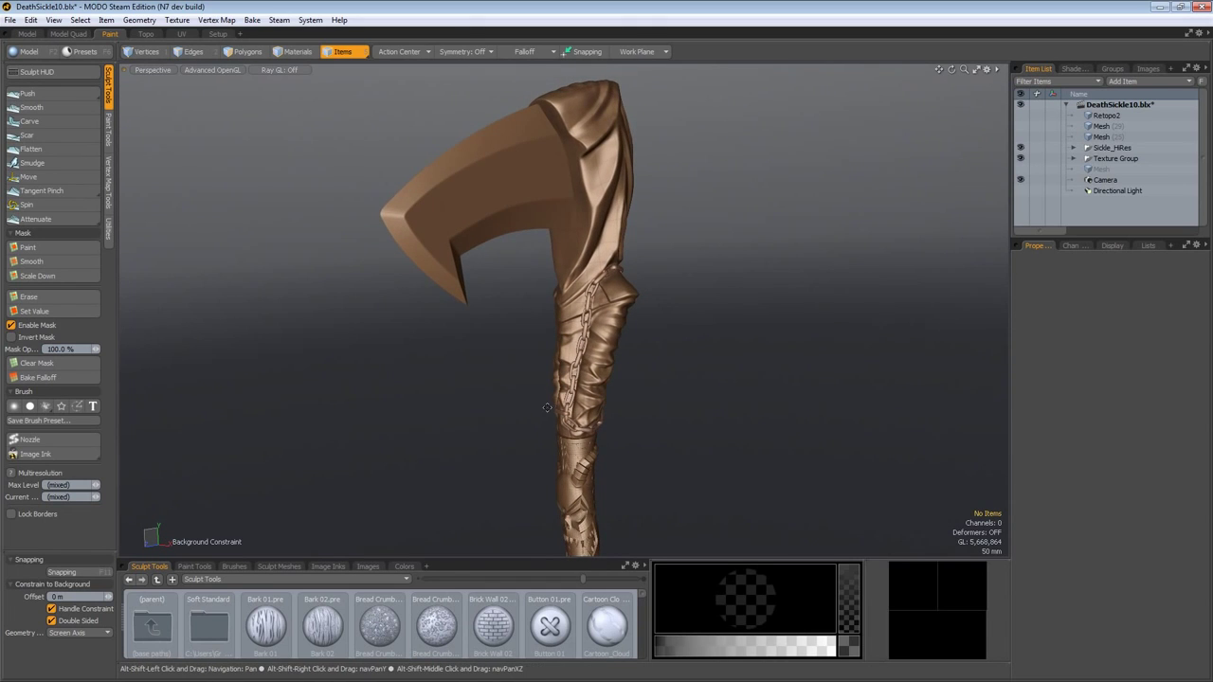
alt+shift+drag(542, 430, 560, 270)
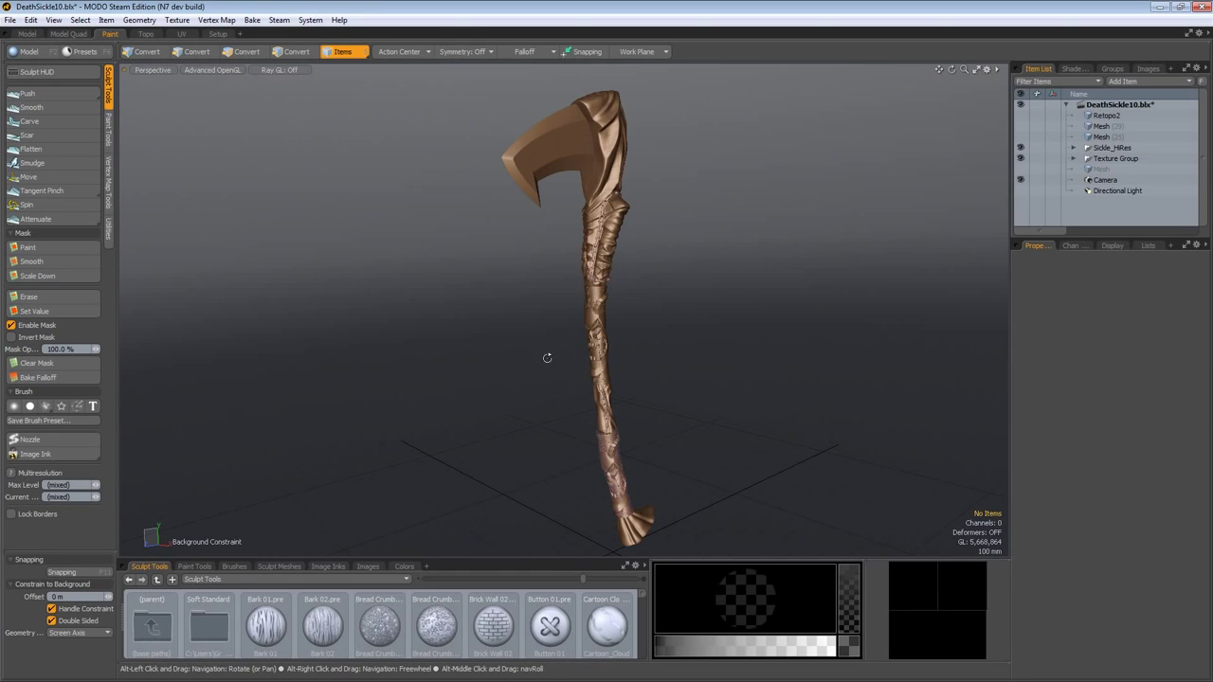
alt+drag(618, 328, 498, 290)
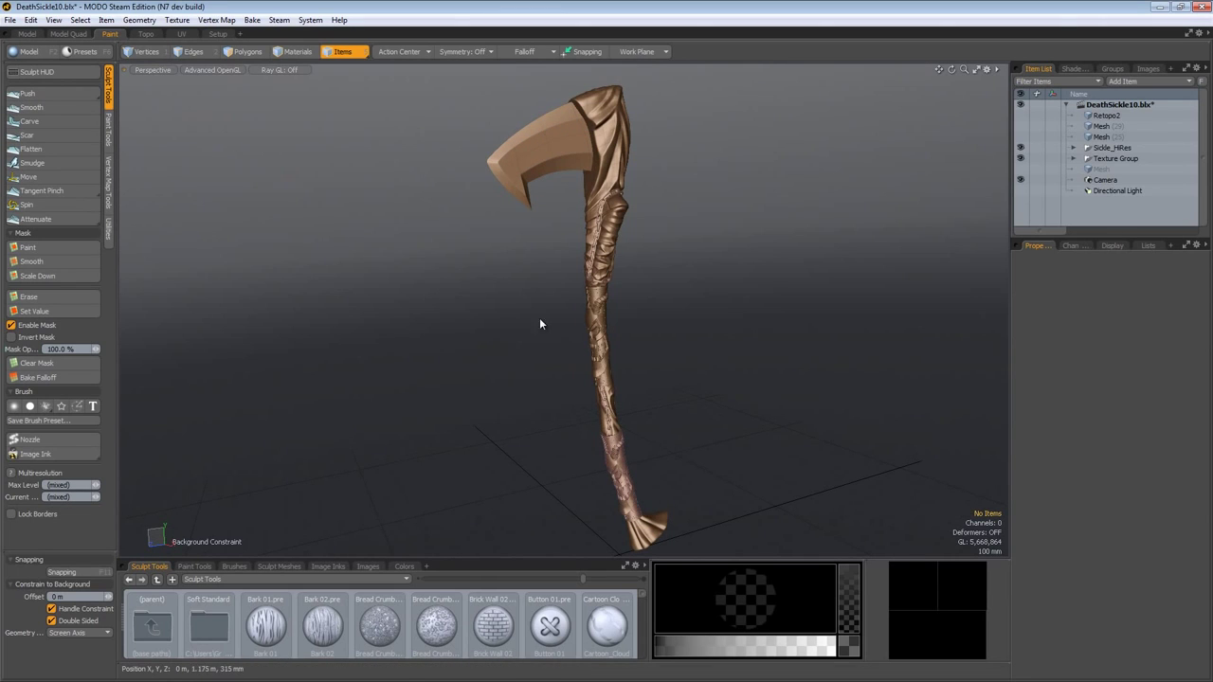
alt+drag(477, 268, 503, 293)
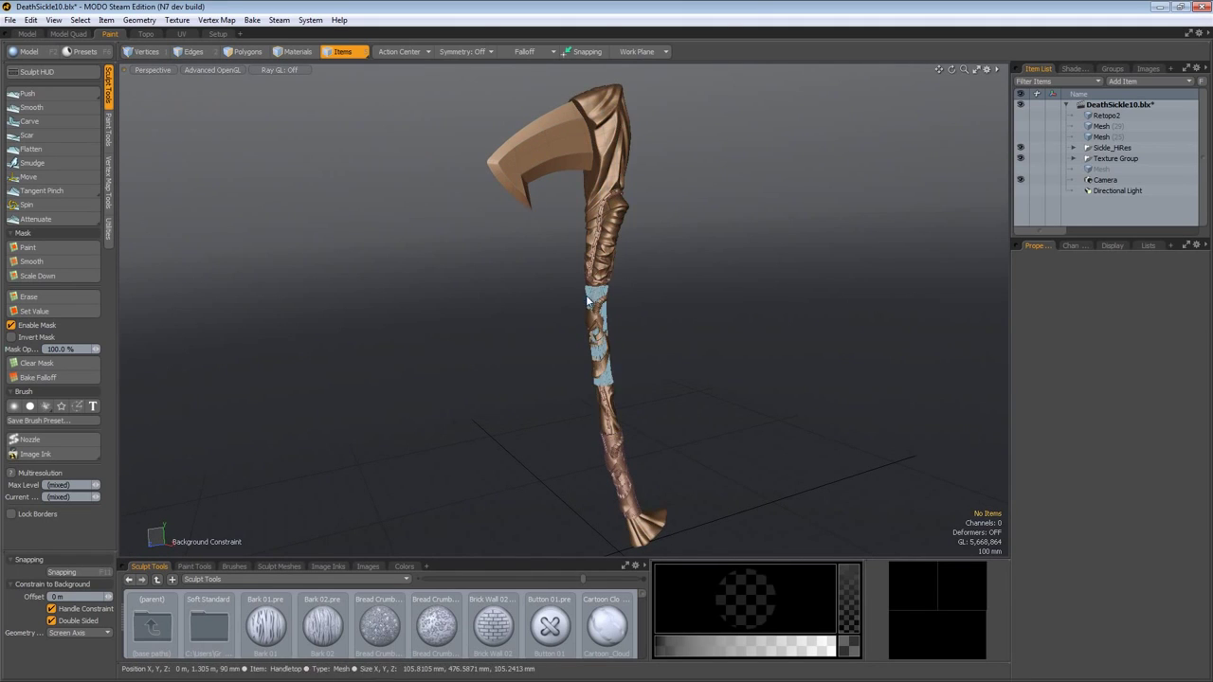
alt+drag(514, 290, 547, 284)
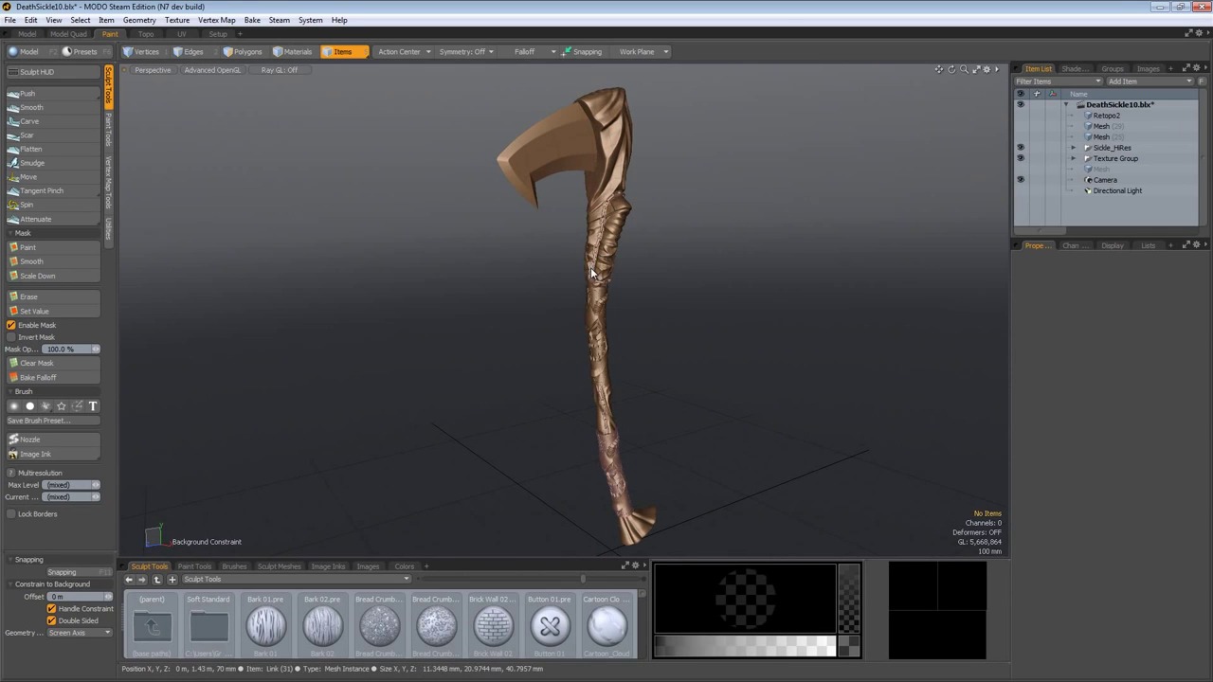
ctrl+alt+drag(602, 283, 696, 296)
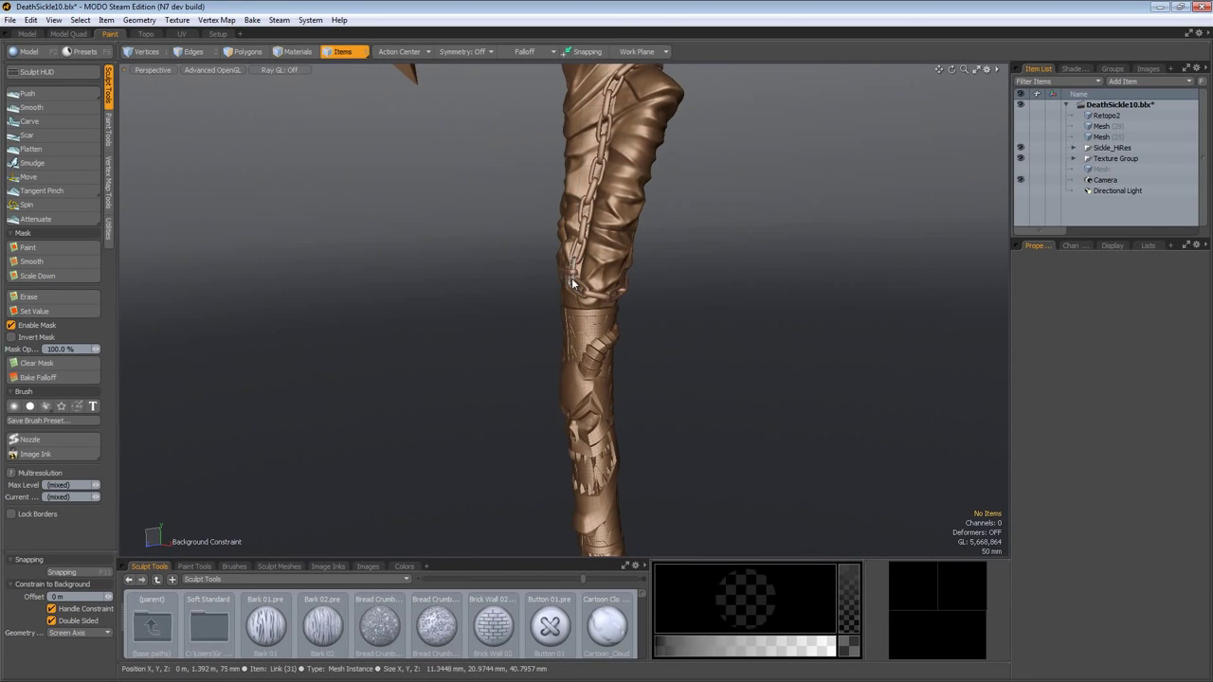
alt+drag(584, 265, 542, 293)
Switch the viewport to Wireframe shading and lasso-select all items that make up the sickle
click(211, 69)
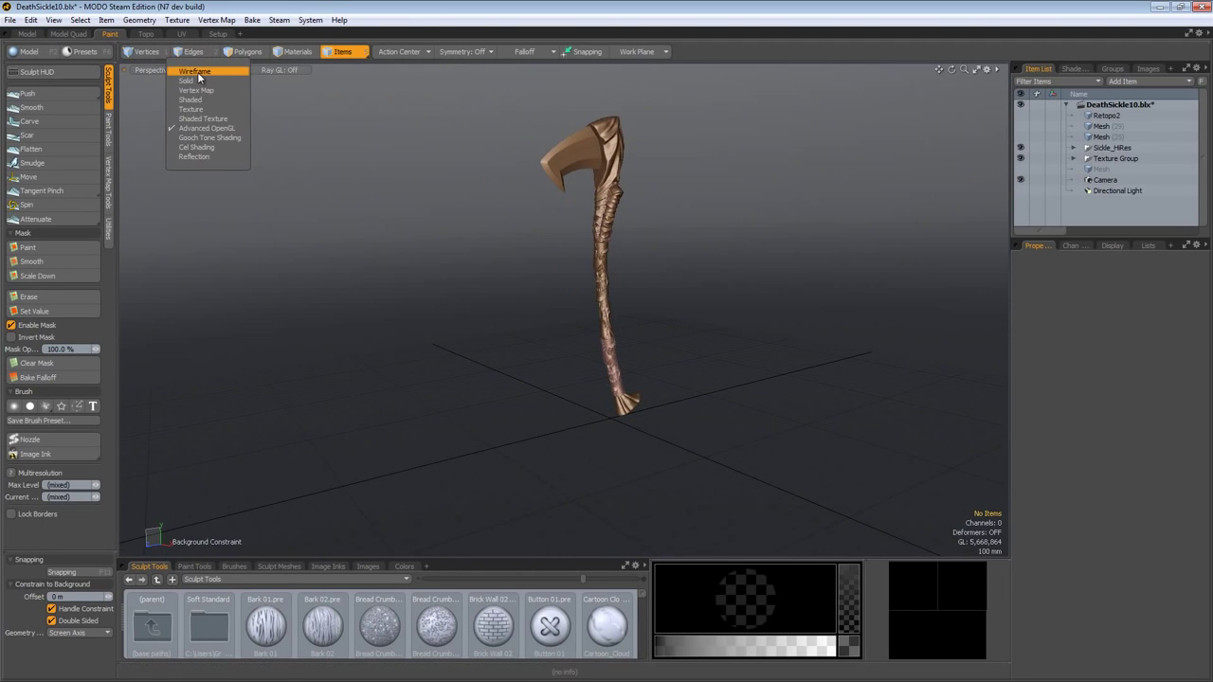
click(199, 77)
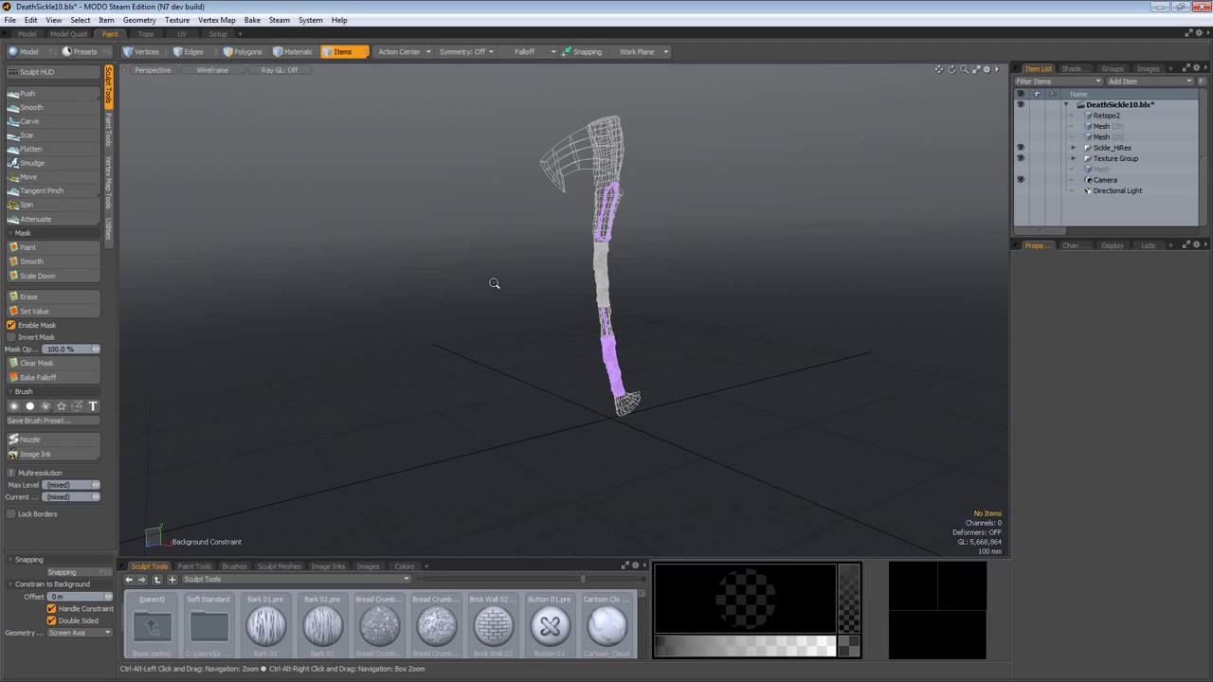
ctrl+alt+drag(562, 290, 490, 243)
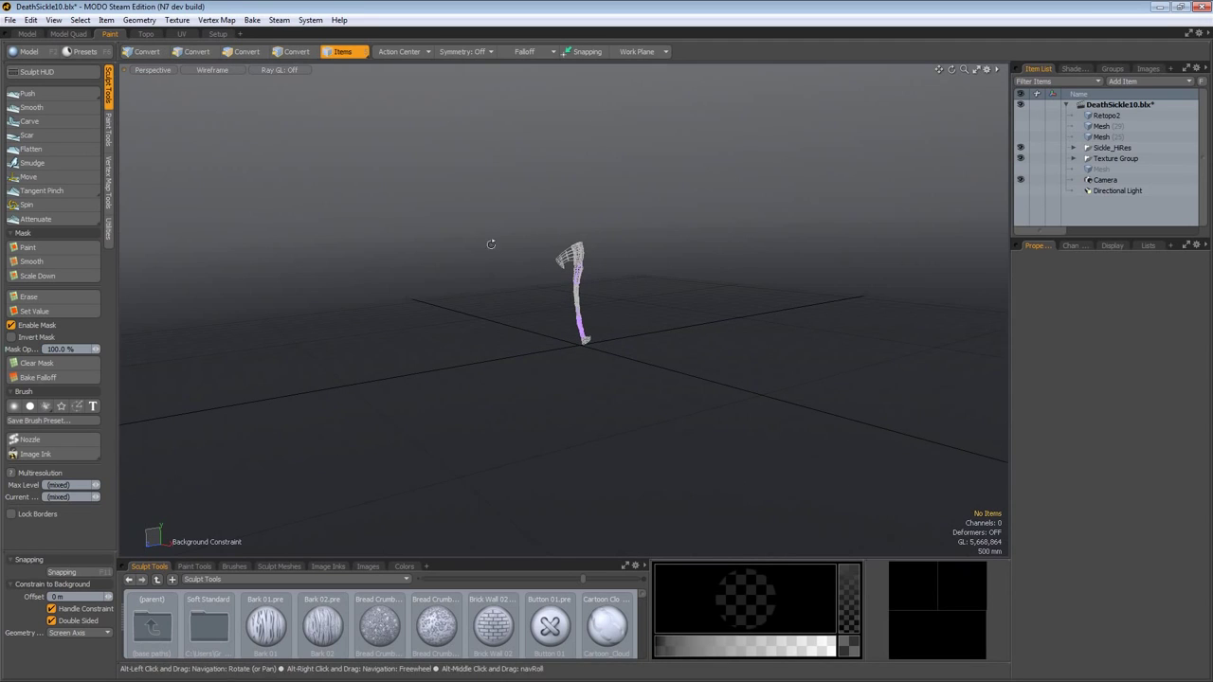
mouse_move(473, 179)
right_down()
mouse_move(634, 132)
mouse_move(688, 149)
mouse_move(728, 325)
mouse_move(435, 421)
mouse_move(372, 224)
mouse_move(395, 227)
right_up()
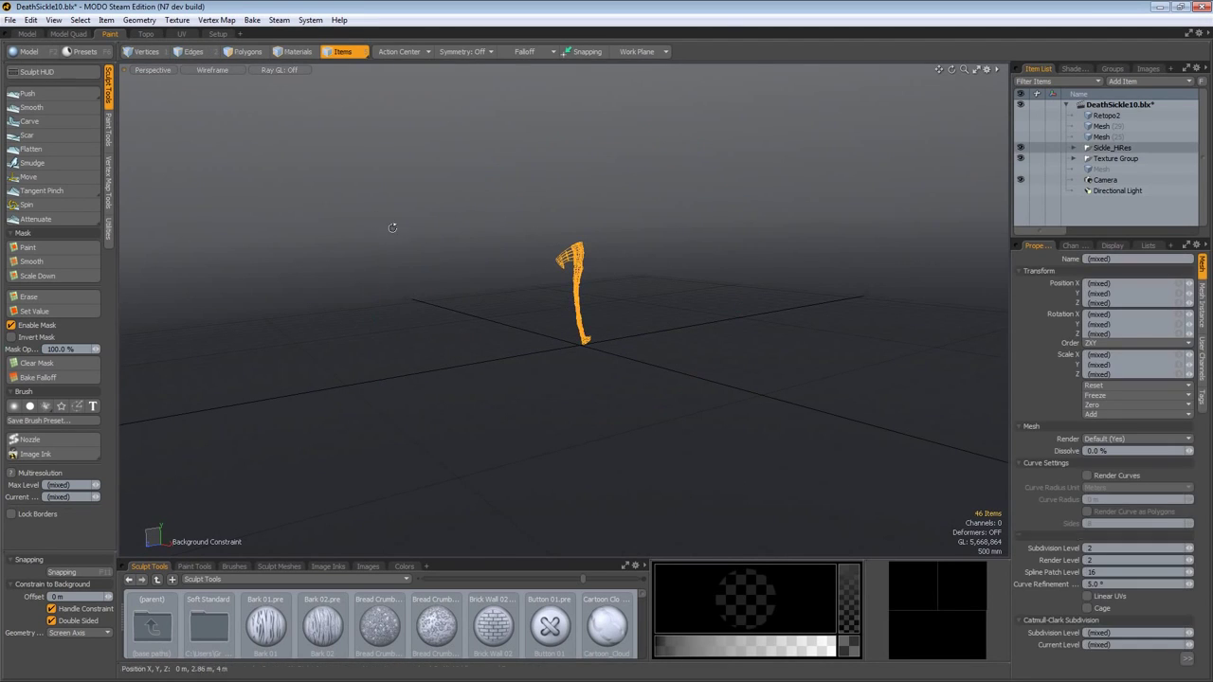
mouse_move(395, 228)
ctrl+alt+mouse_down()
mouse_move(552, 297)
mouse_move(701, 325)
mouse_move(474, 319)
mouse_move(768, 320)
mouse_move(504, 328)
mouse_move(720, 338)
mouse_move(580, 328)
mouse_move(189, 246)
mouse_move(297, 356)
mouse_move(352, 379)
mouse_move(398, 379)
ctrl+alt+mouse_up()
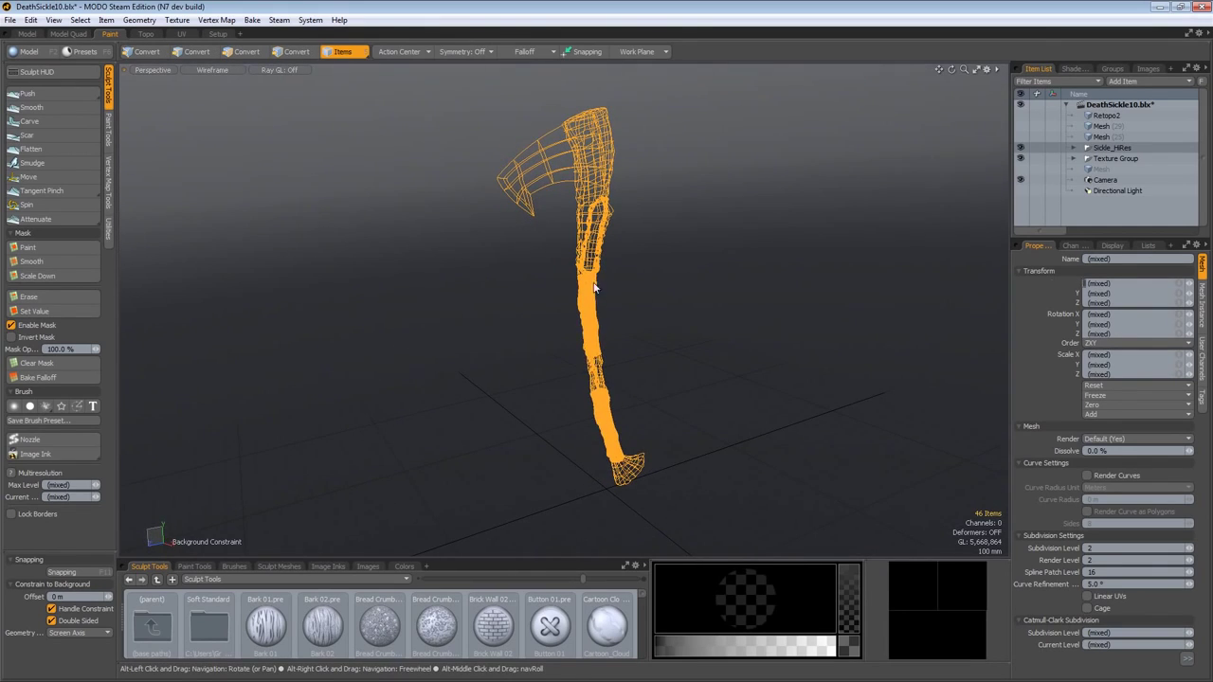
Expand the Sickle_HiRes and MasterSickle groups to check which mesh items are included in the selection
click(1074, 149)
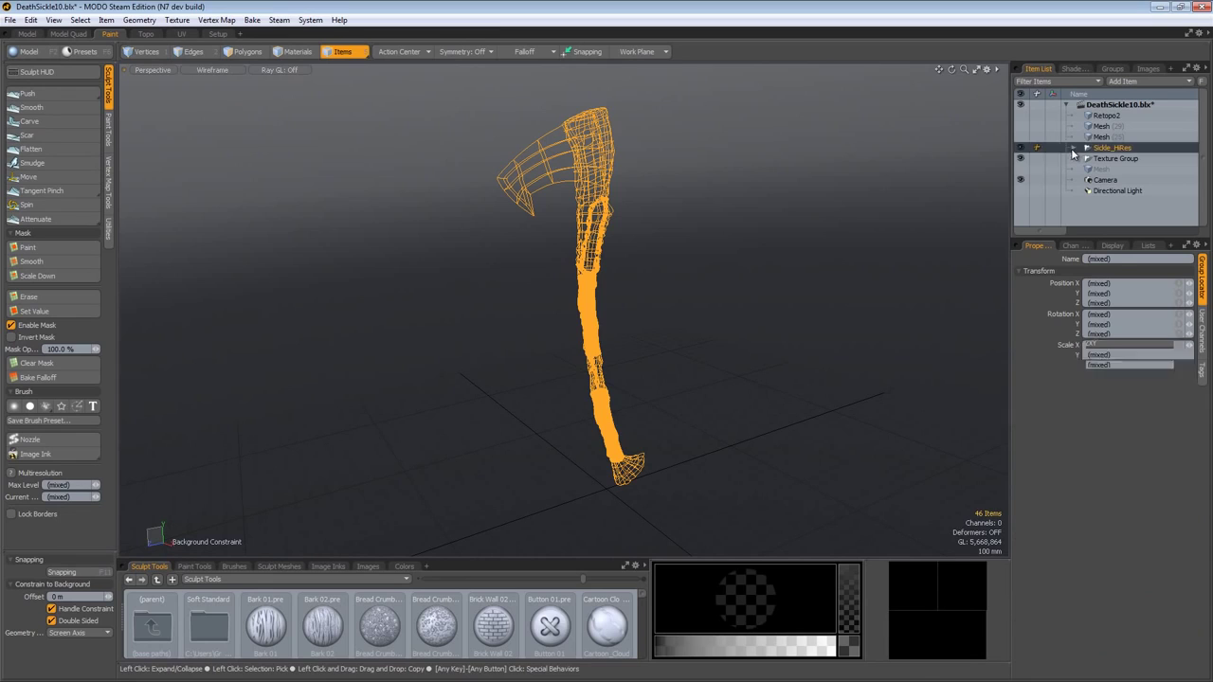
key(ctrl+z)
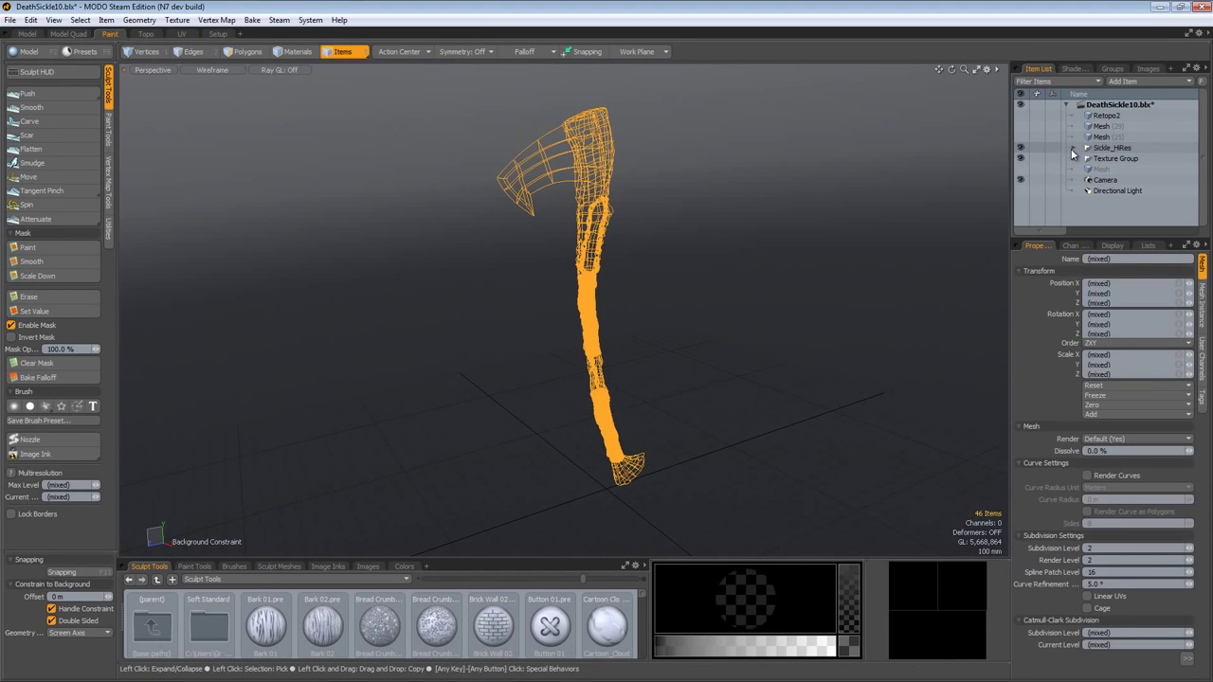
click(1072, 148)
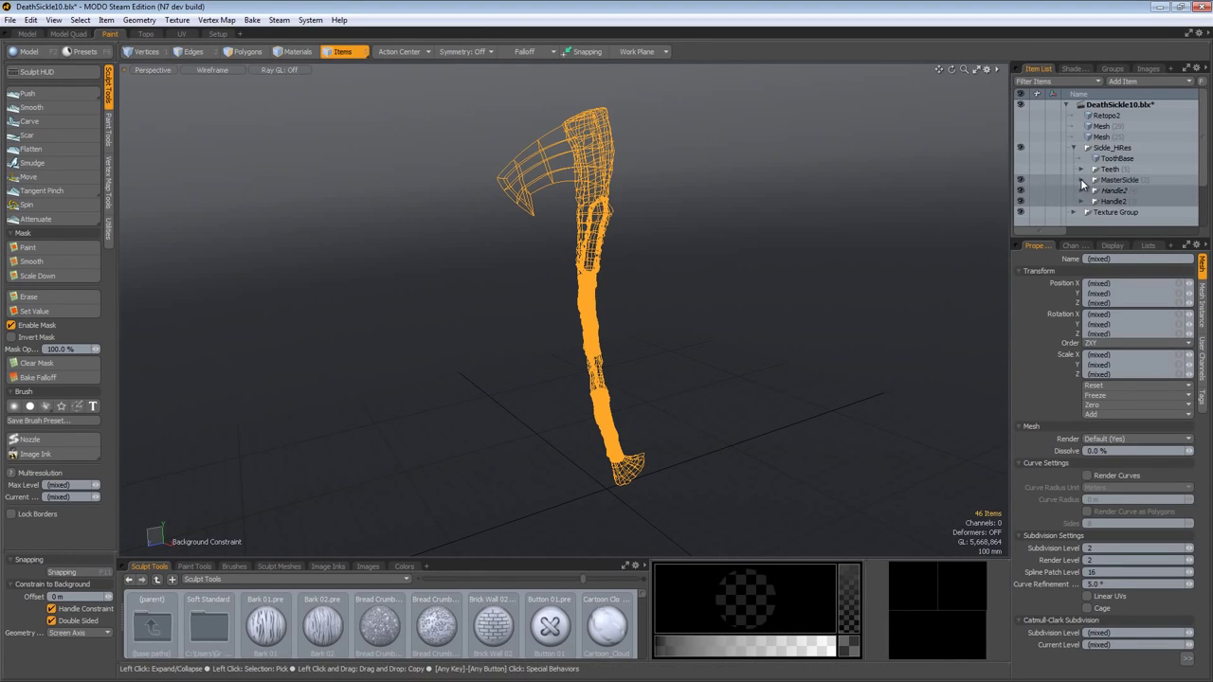
click(1080, 182)
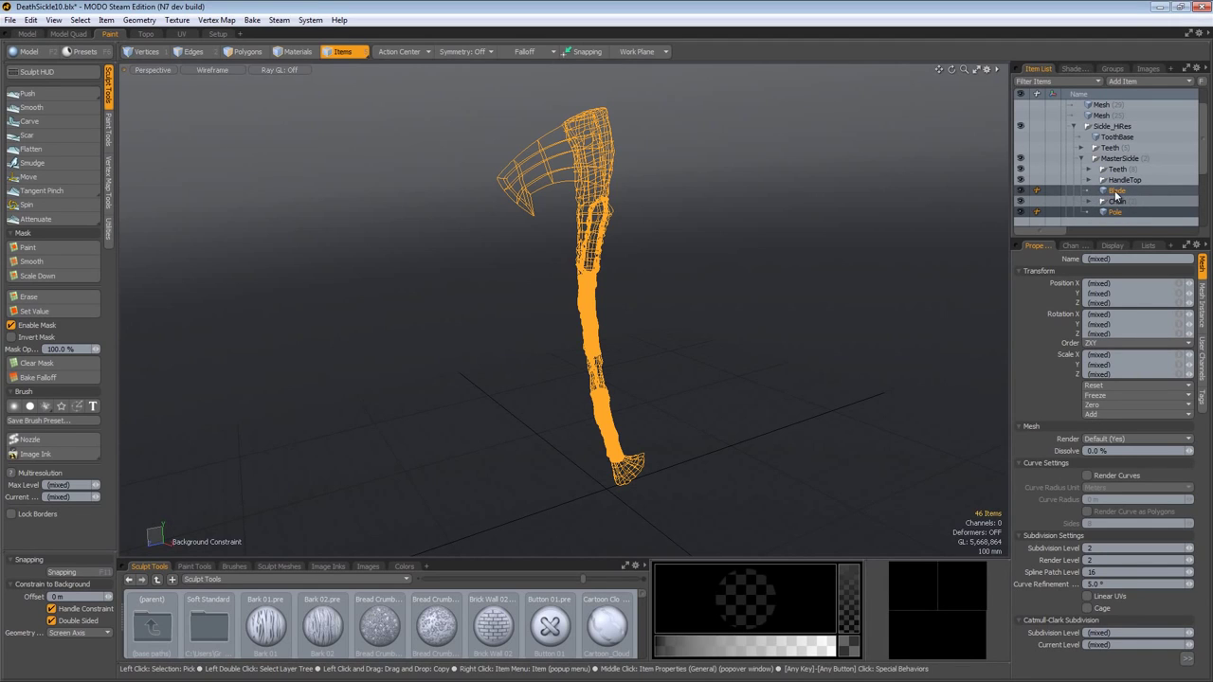
right_click(1112, 192)
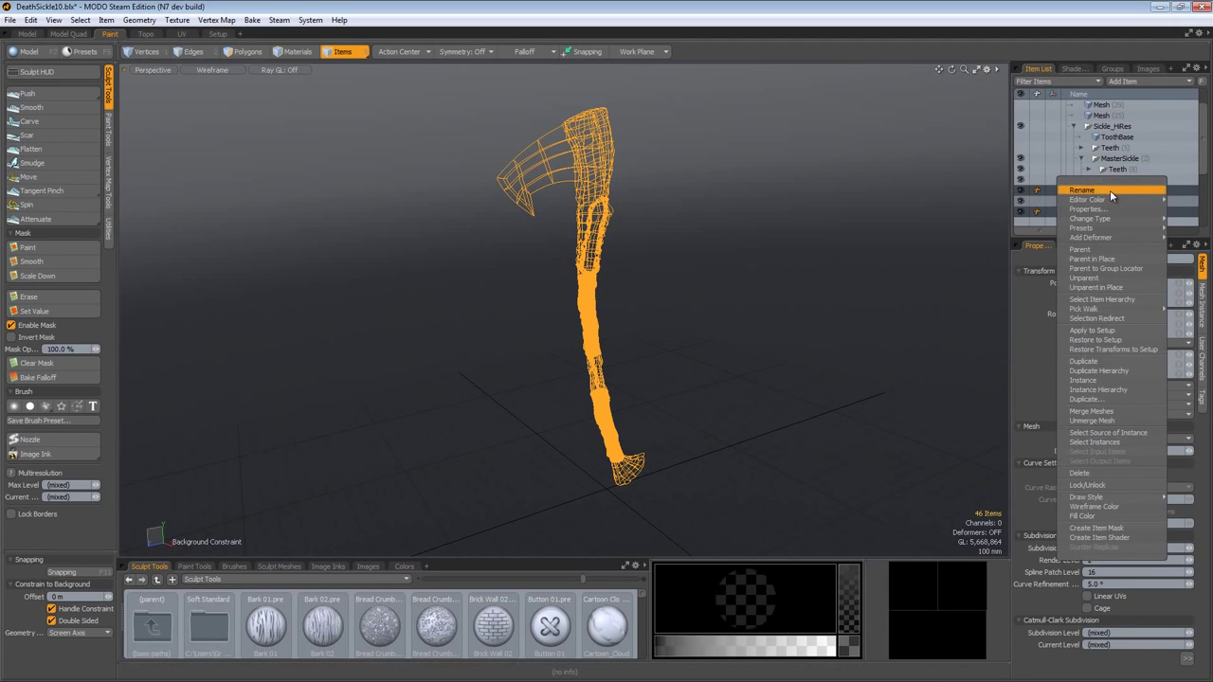
mouse_move(1093, 221)
click(1014, 251)
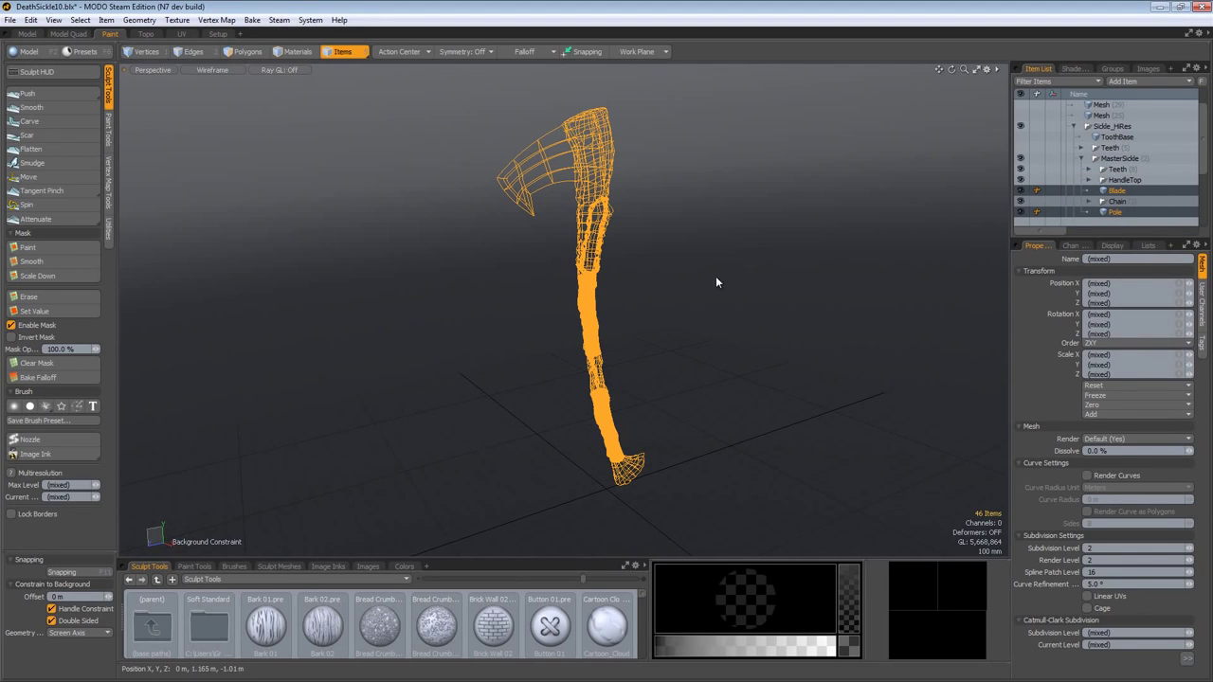
Return the viewport to Advanced OpenGL shading and switch to polygon selection for the selected sickle items
click(212, 70)
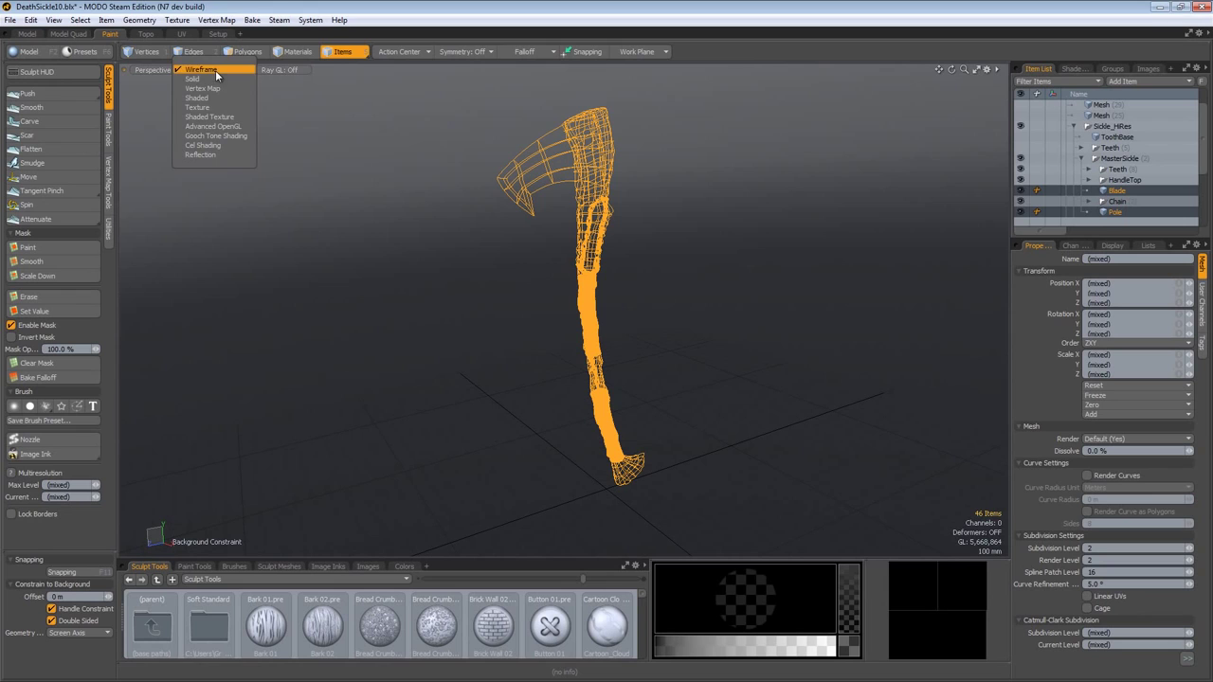
click(211, 126)
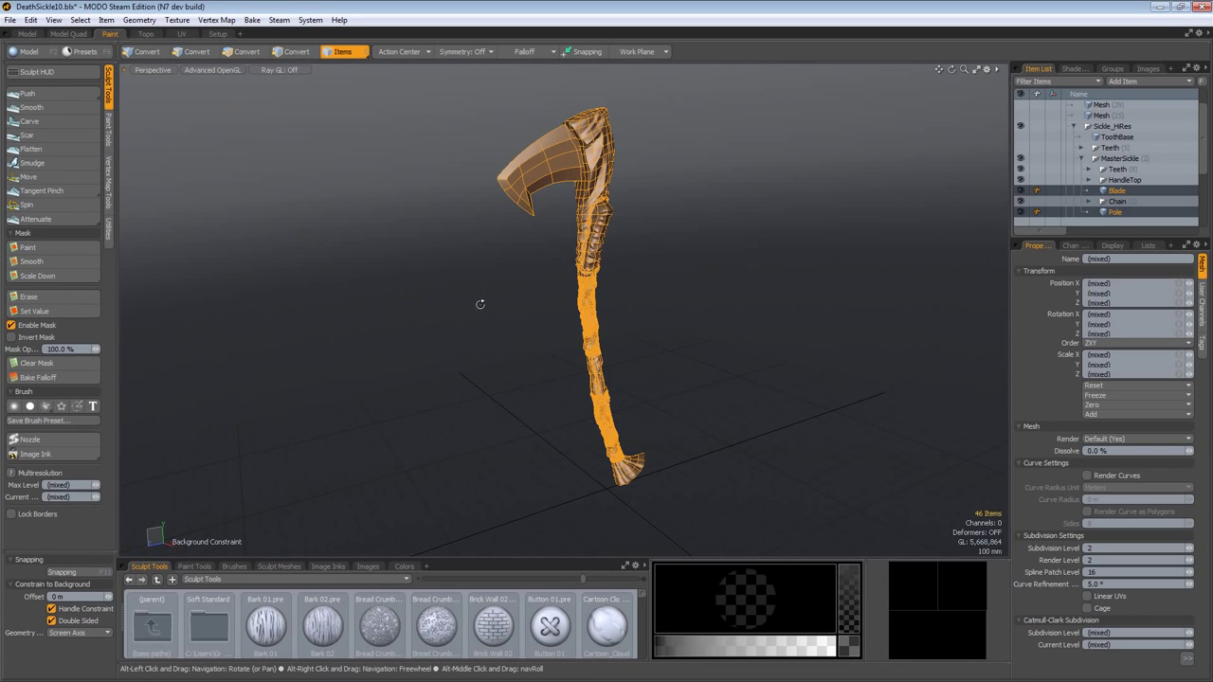
alt+drag(480, 305, 451, 263)
click(248, 51)
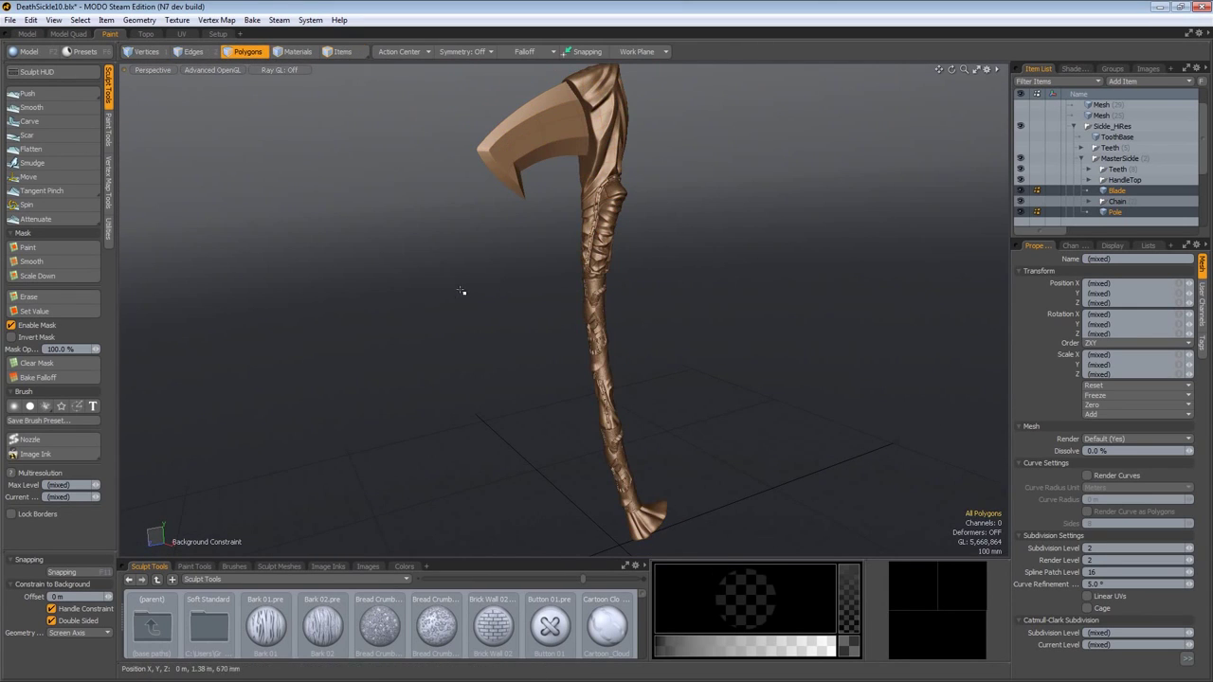
Add a new mesh item above the collapsed Sickle_HiRes group and hide that group
scroll(1076, 115, up, 2)
click(1073, 147)
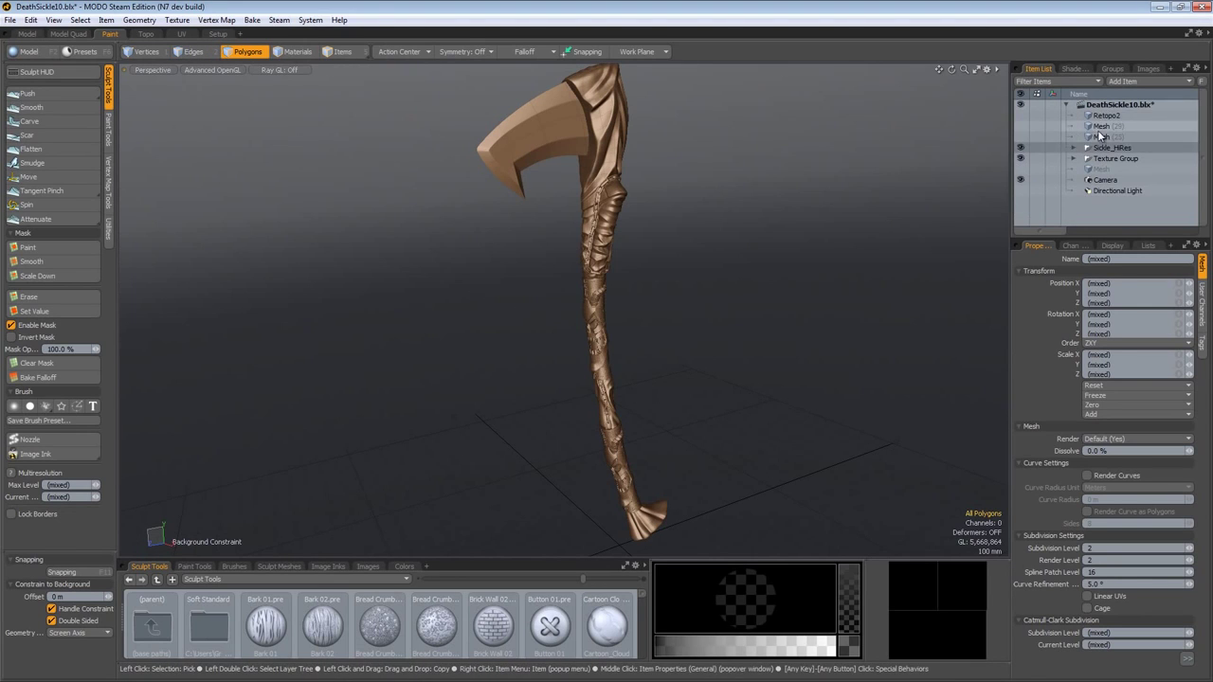
click(1099, 135)
click(1127, 81)
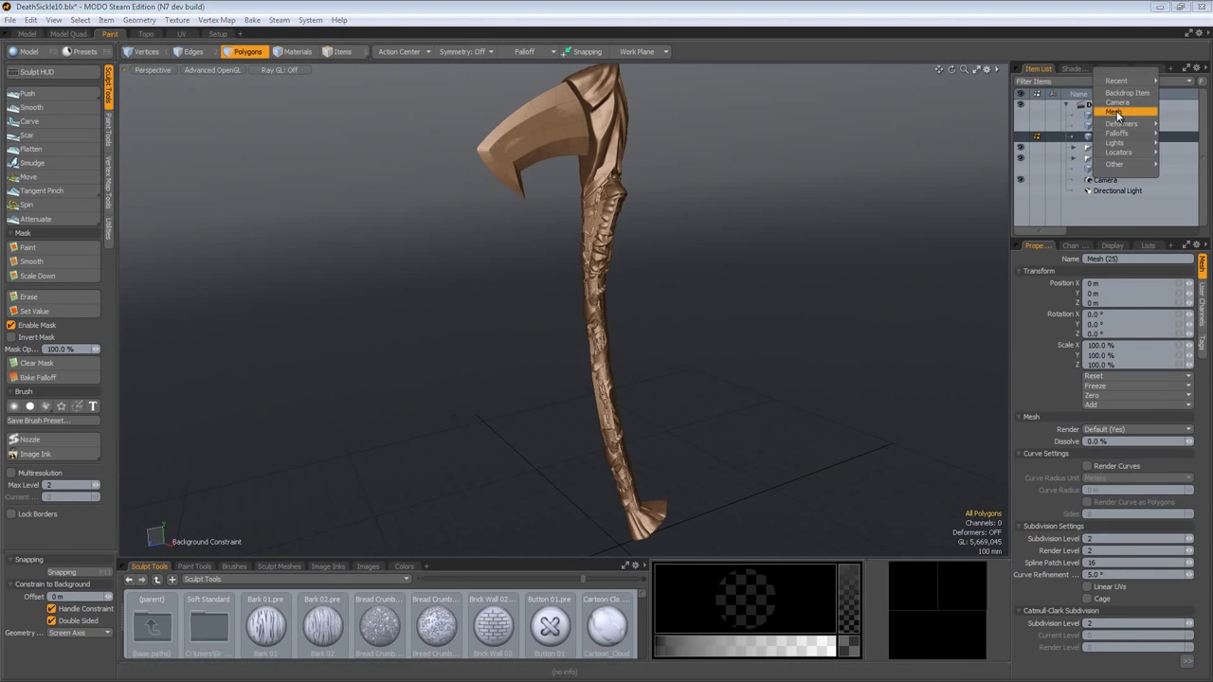
click(1114, 113)
click(1020, 158)
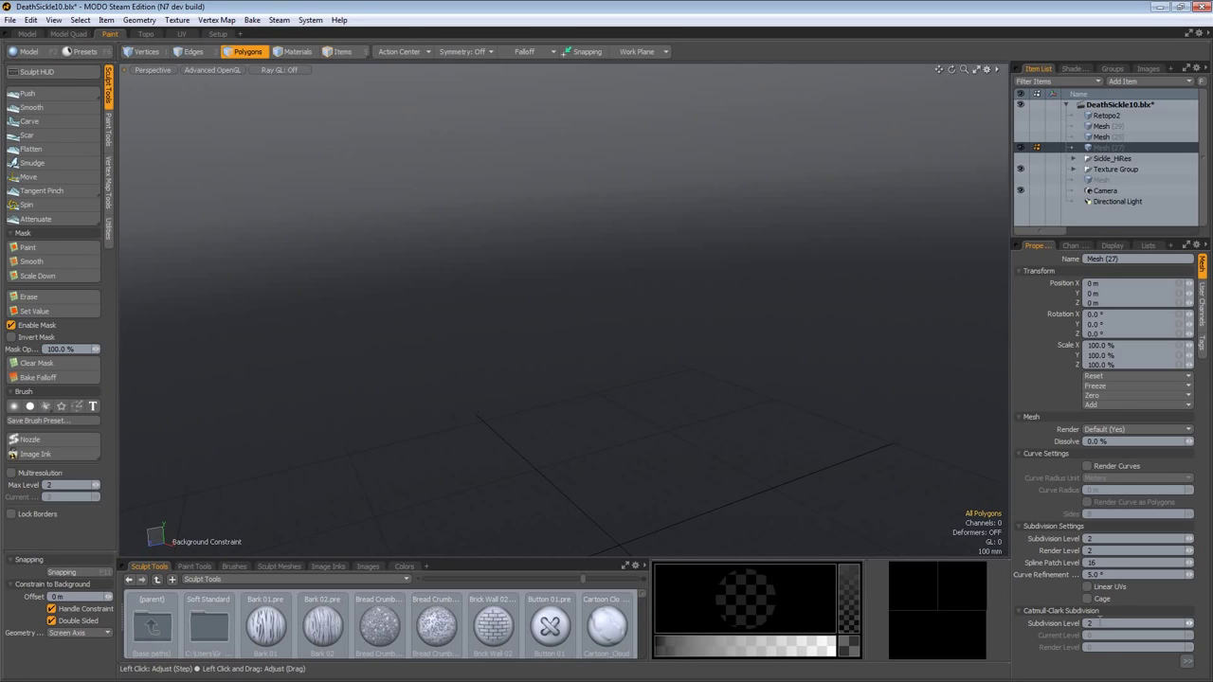
Set the new mesh's Catmull-Clark subdivision level to 3 with Multiresolution enabled, and paste the sickle geometry into it
drag(1095, 626, 1006, 648)
text(3)
key(Return)
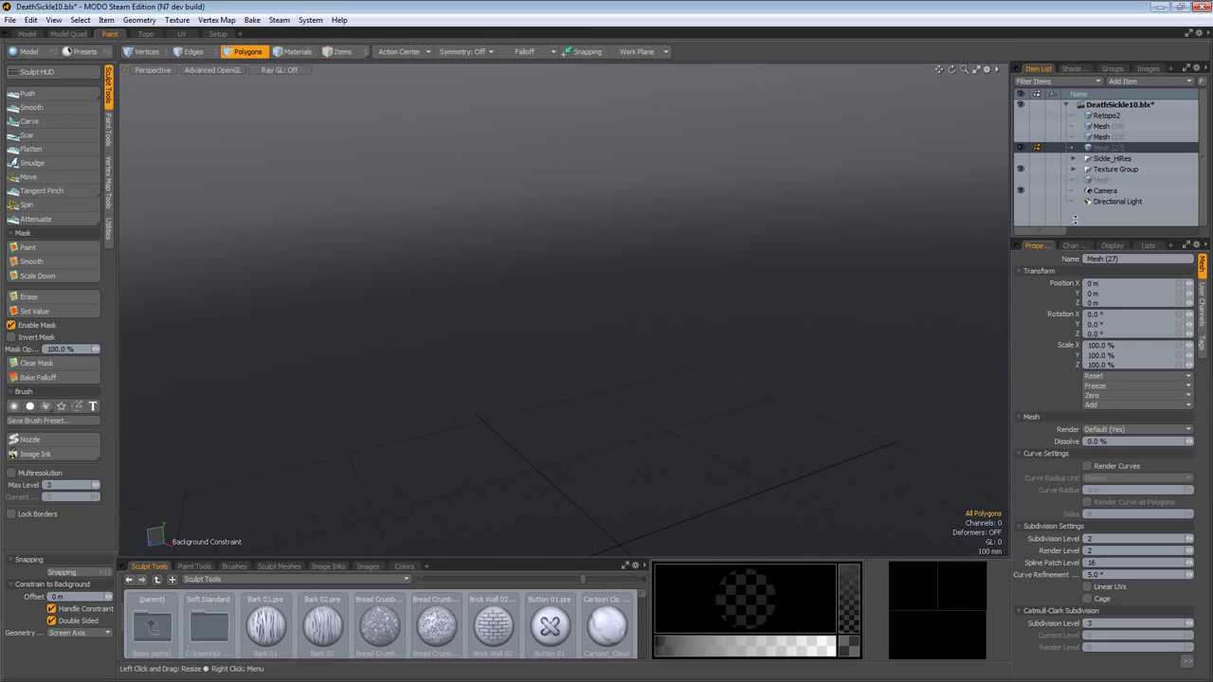
drag(1076, 234, 1075, 210)
click(1087, 648)
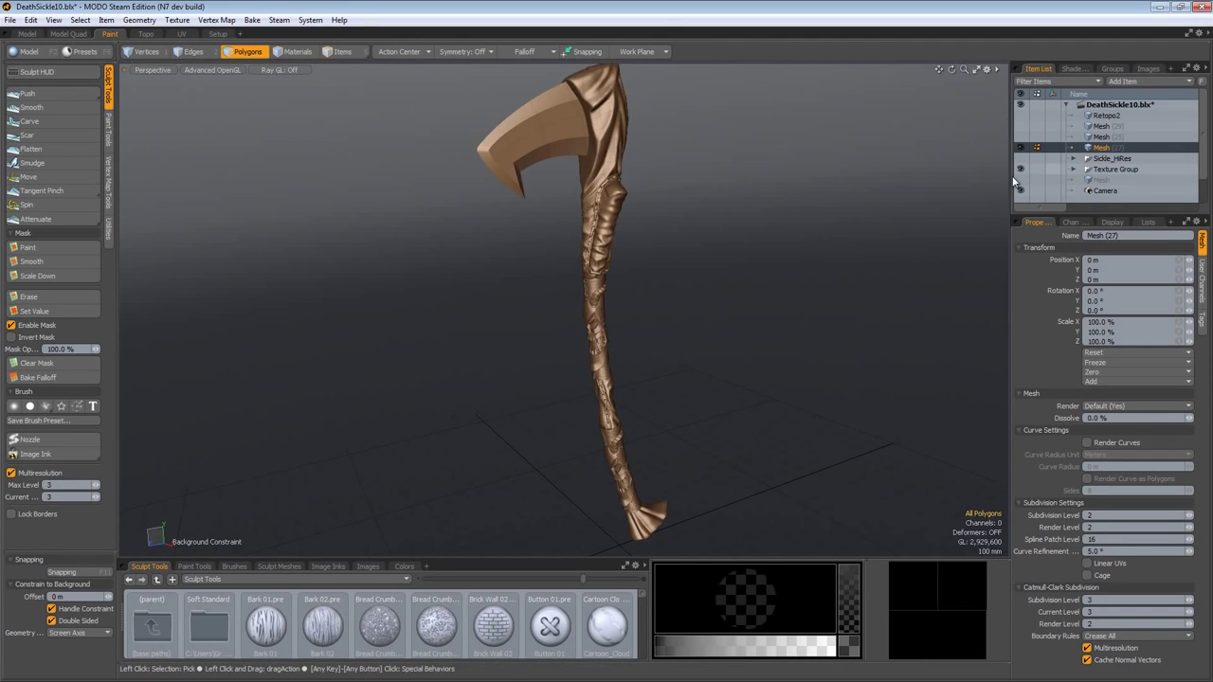
Add another empty mesh item below the merged sickle mesh
alt+drag(685, 271, 474, 218)
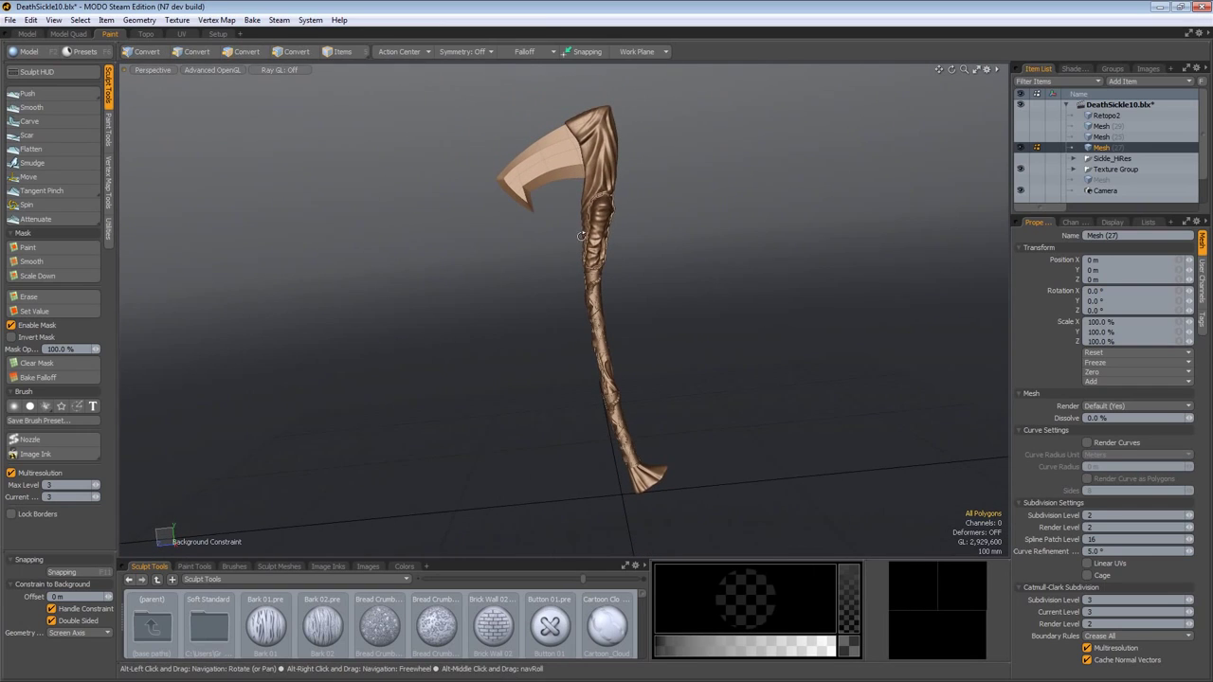
click(1128, 79)
click(1125, 101)
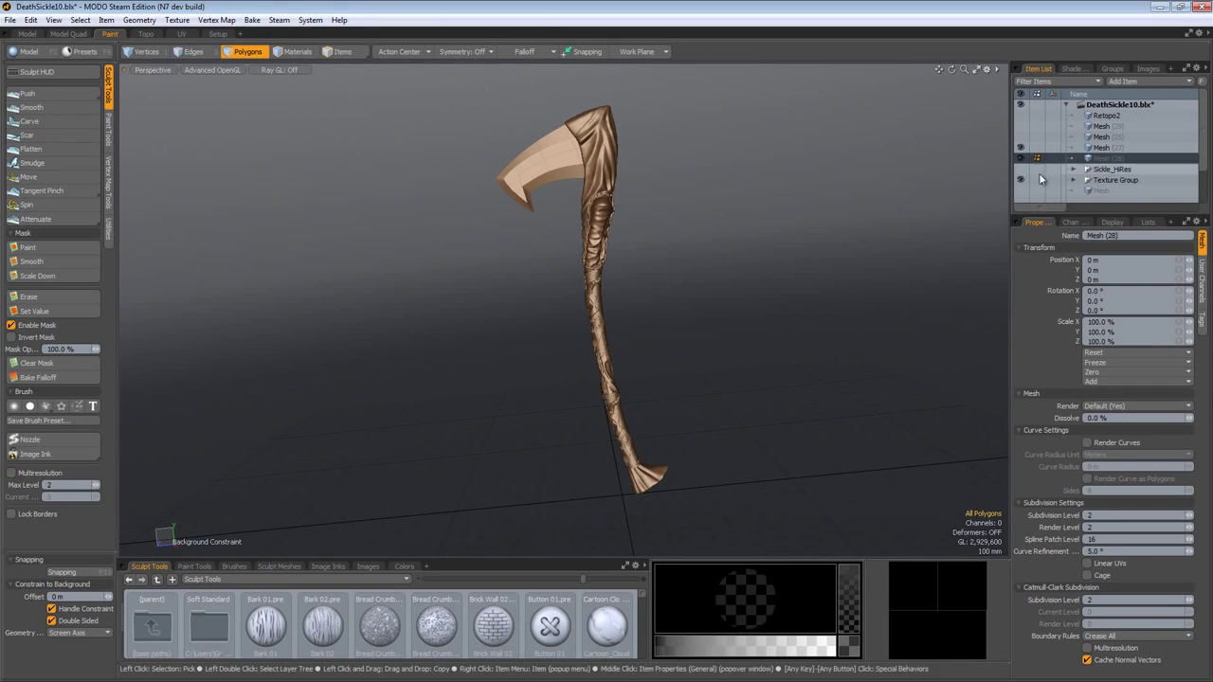
Draw a flat upright plane with the Cube tool through the sickle, about 2.465 m high and 2.635 m wide
click(26, 52)
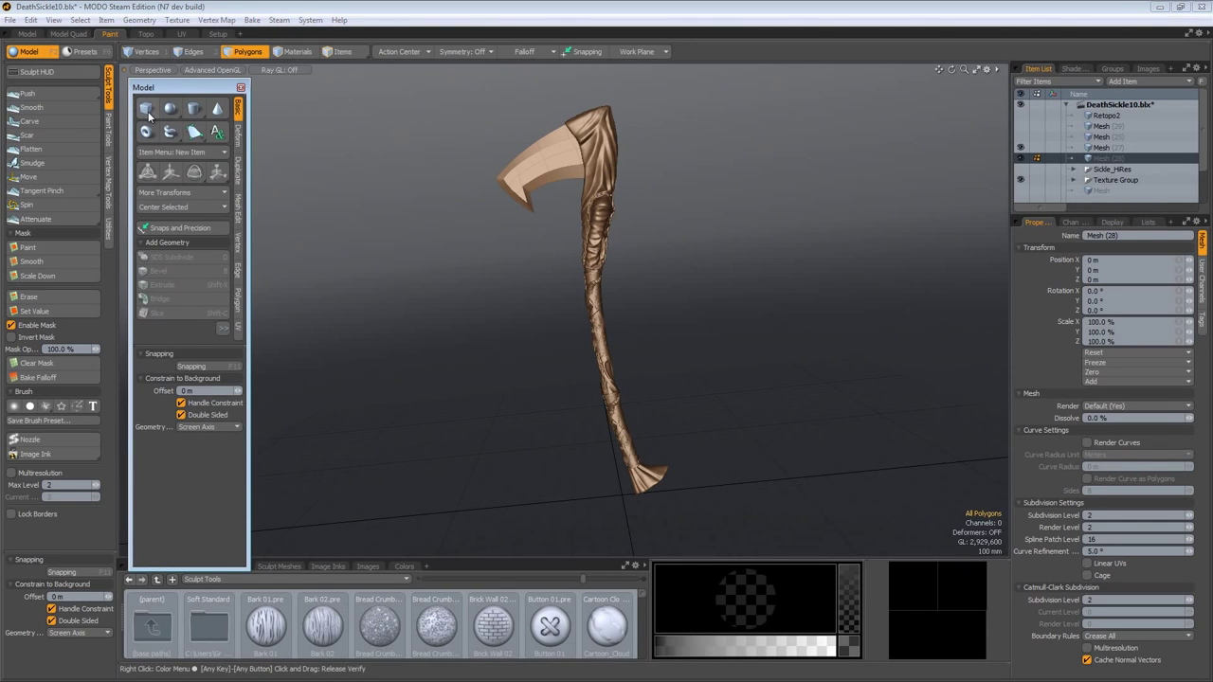
click(147, 113)
alt+drag(401, 249, 440, 239)
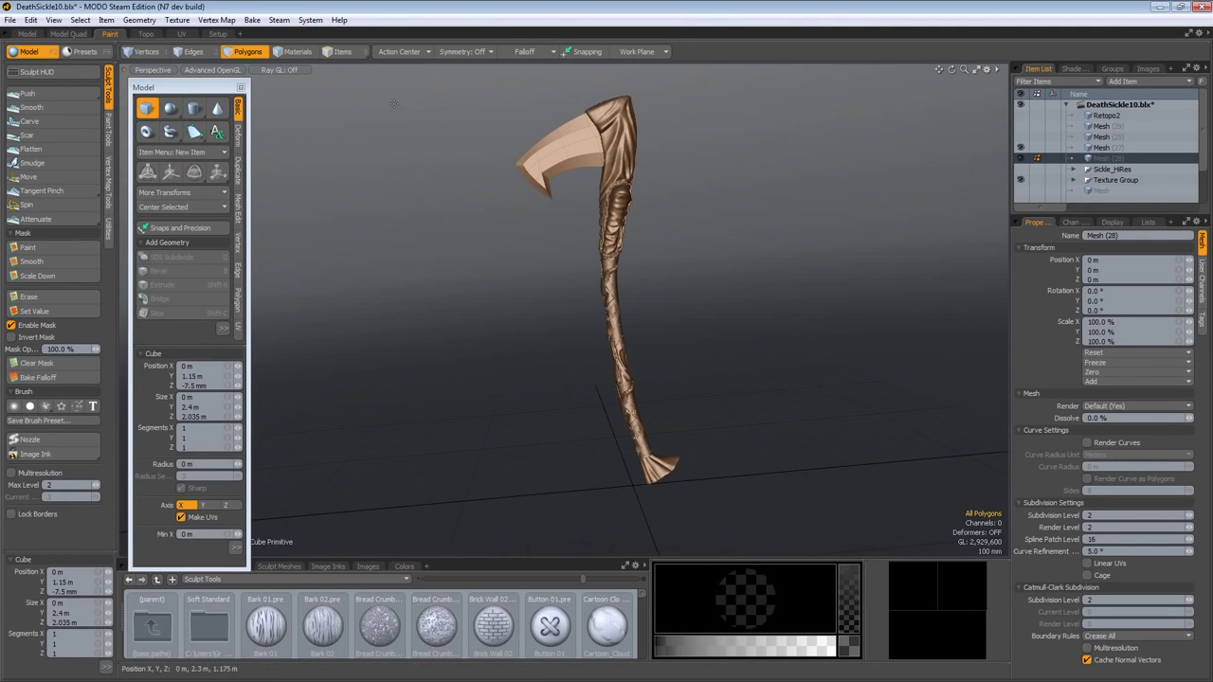
drag(374, 96, 861, 475)
mouse_move(582, 347)
alt+mouse_down()
mouse_move(611, 343)
mouse_move(574, 330)
alt+mouse_up()
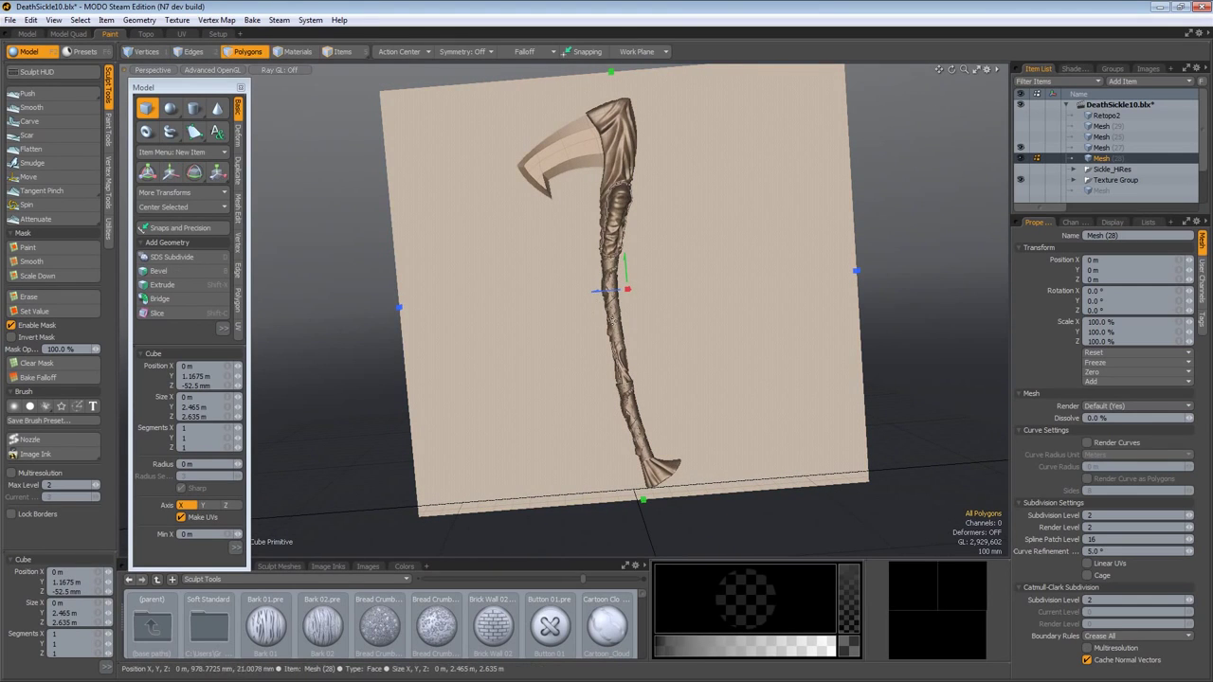
key(space)
key(alt)
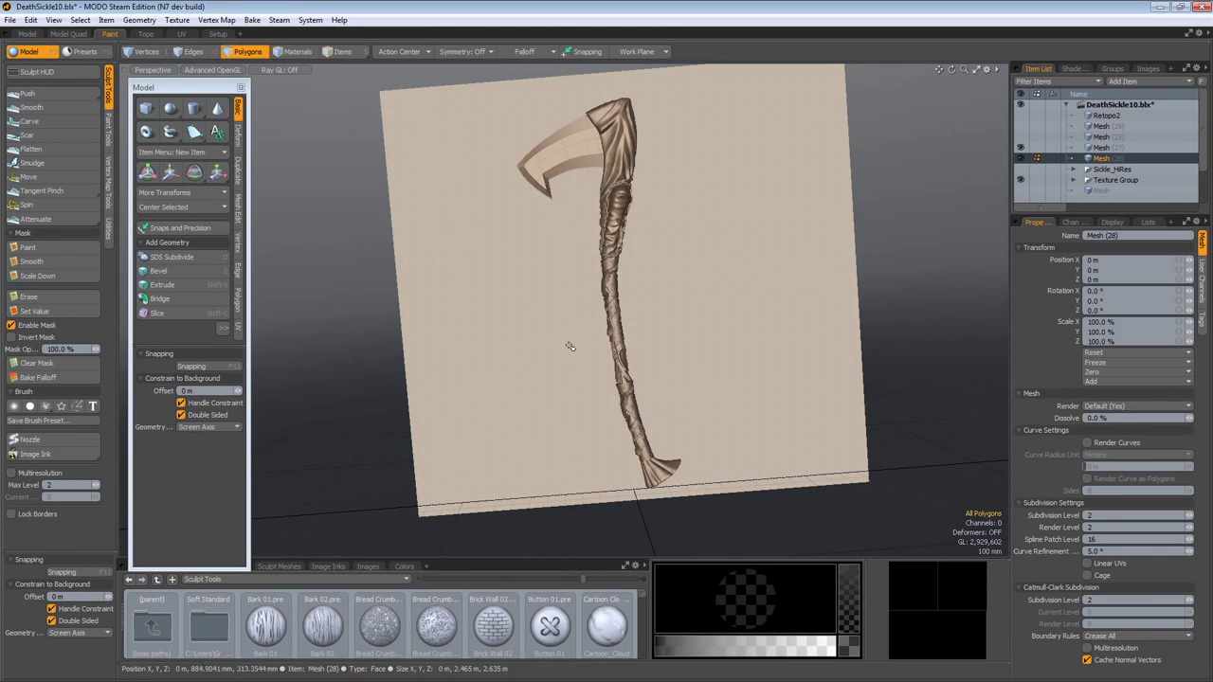
Make the merged sickle mesh, Mesh (27), active with the plane in the background
click(1099, 149)
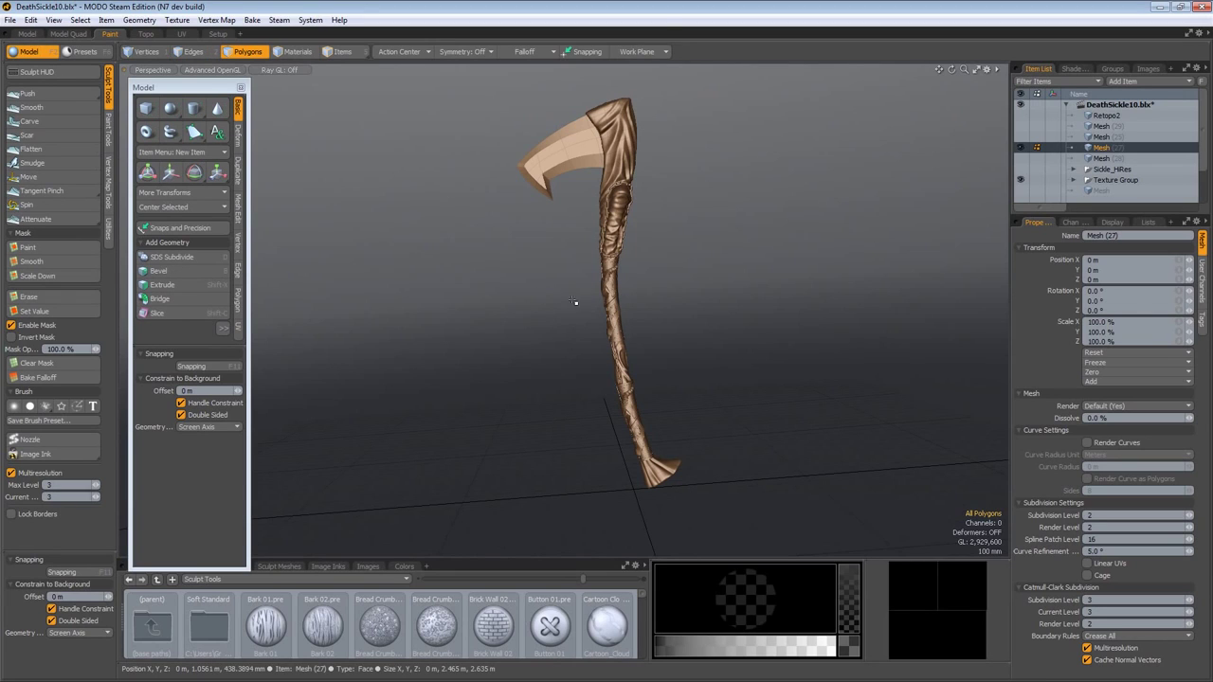
alt+drag(707, 327, 647, 297)
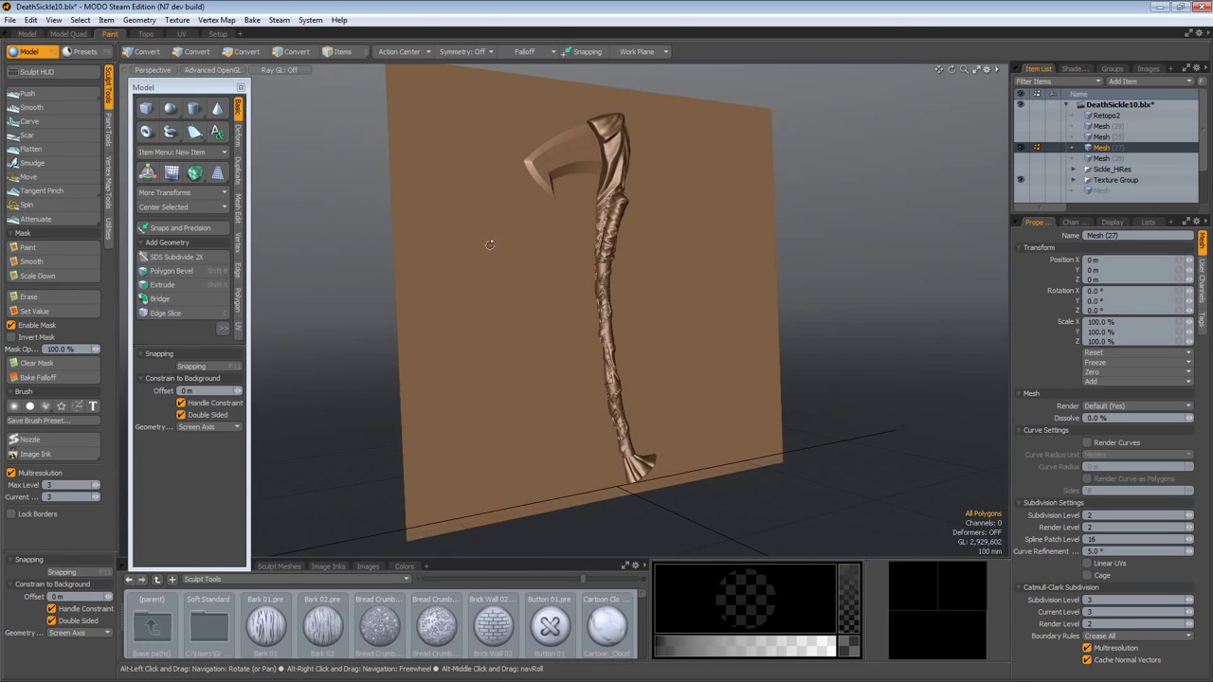
Rename the merged sickle mesh, Mesh (27), as Topo-obect
alt+drag(779, 362, 465, 357)
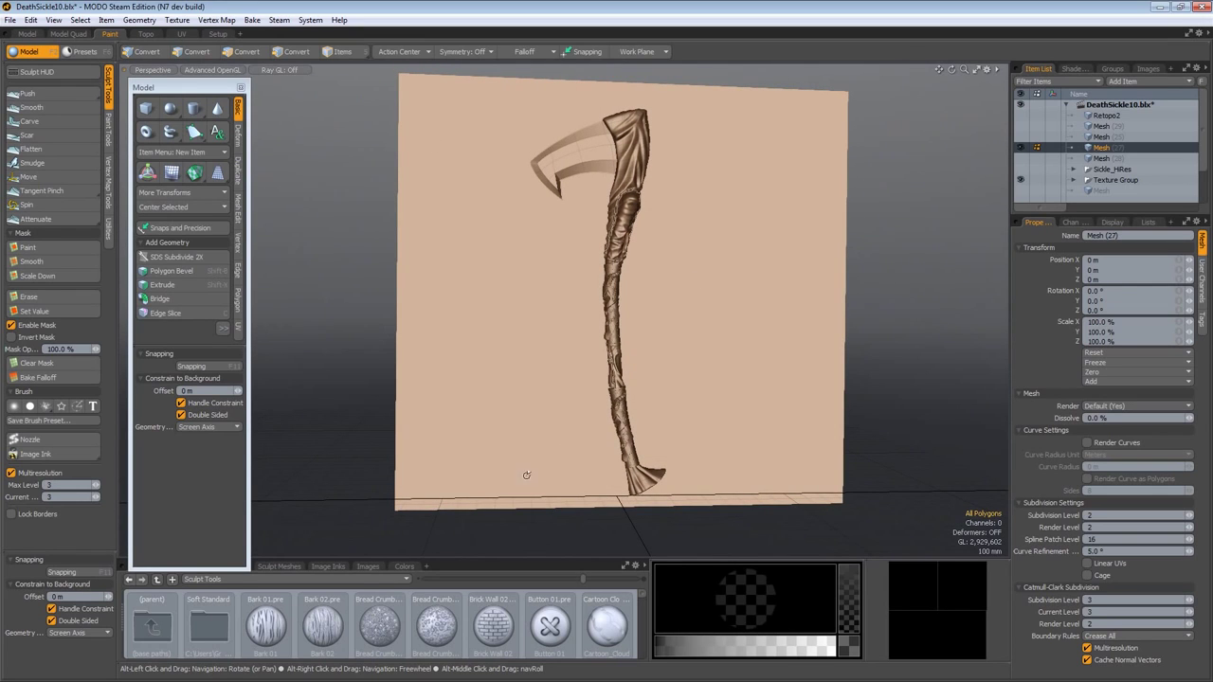
key(3)
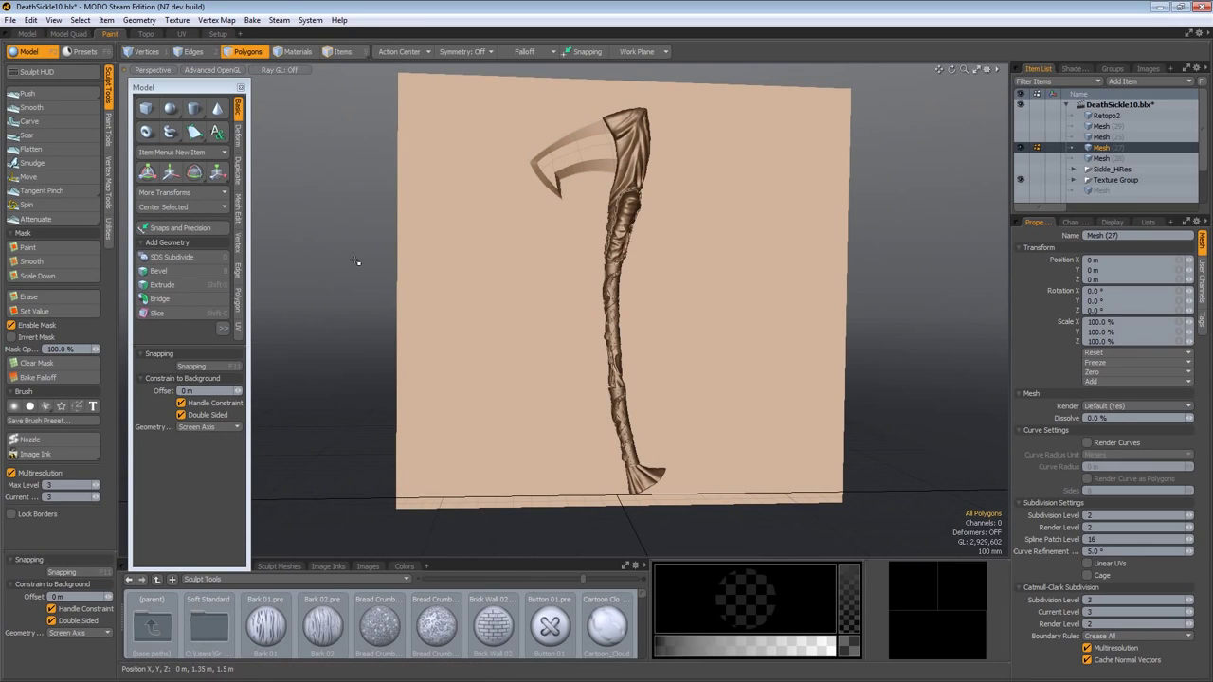
right_click(1097, 148)
click(1078, 150)
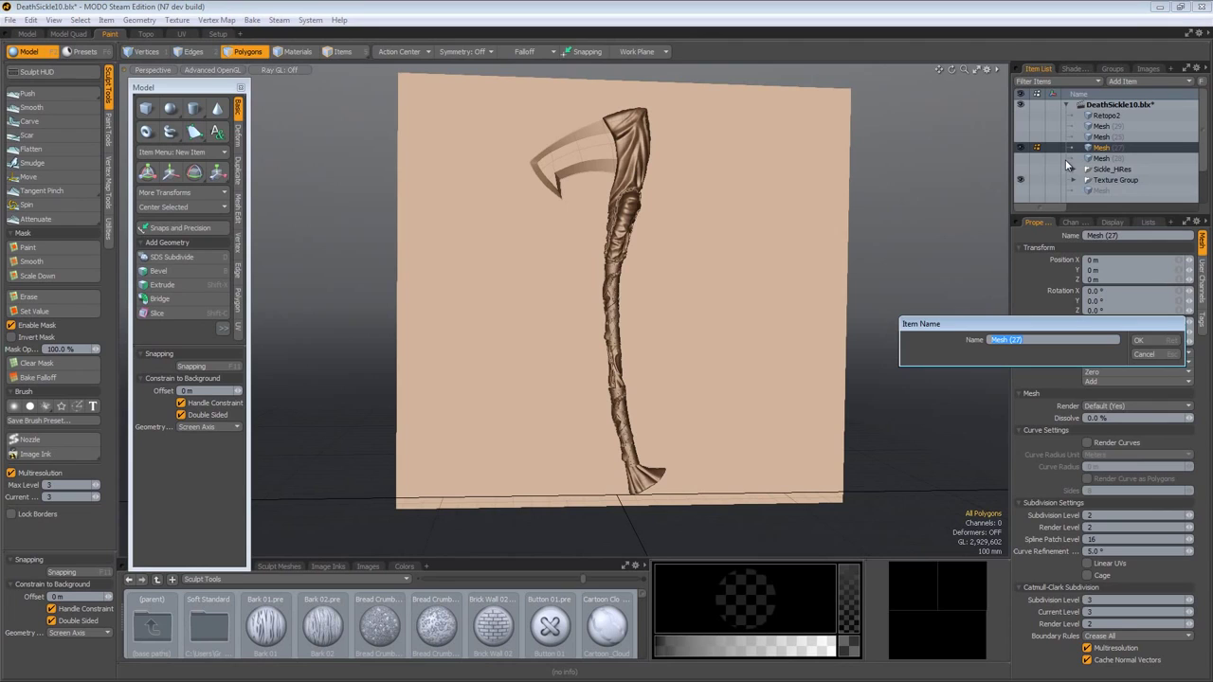
text(Topo-obect)
key(Return)
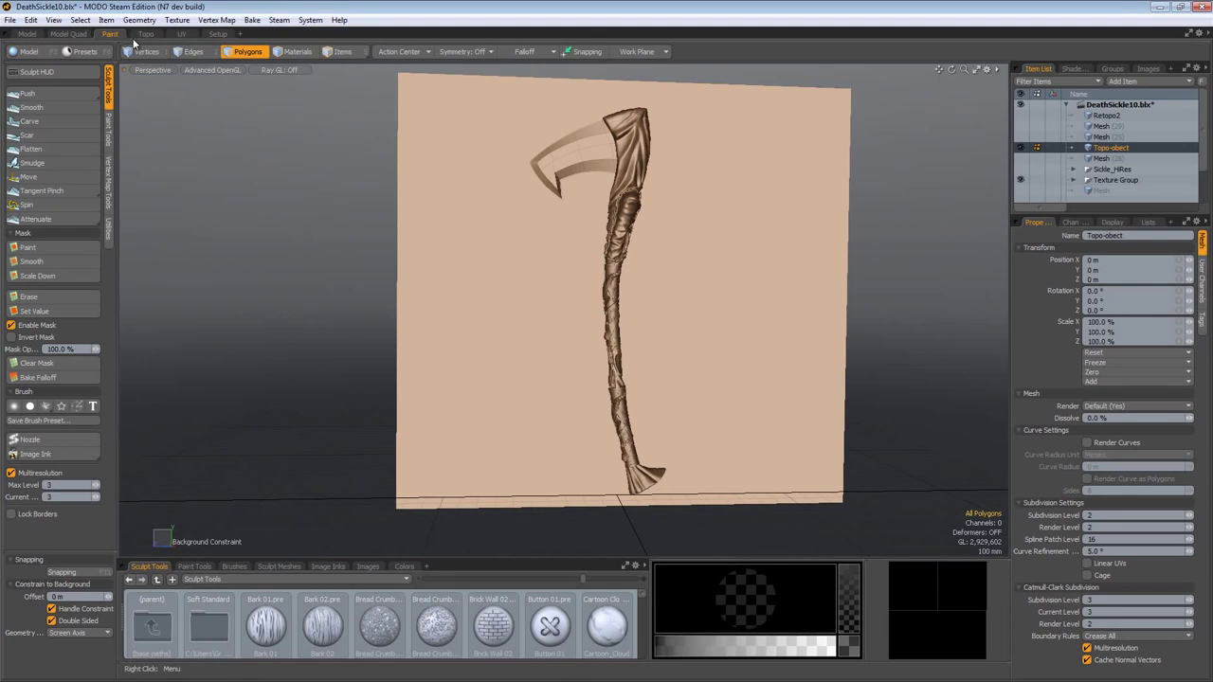
Switch to the Topo layout and add a new empty mesh item for the retopology
click(144, 35)
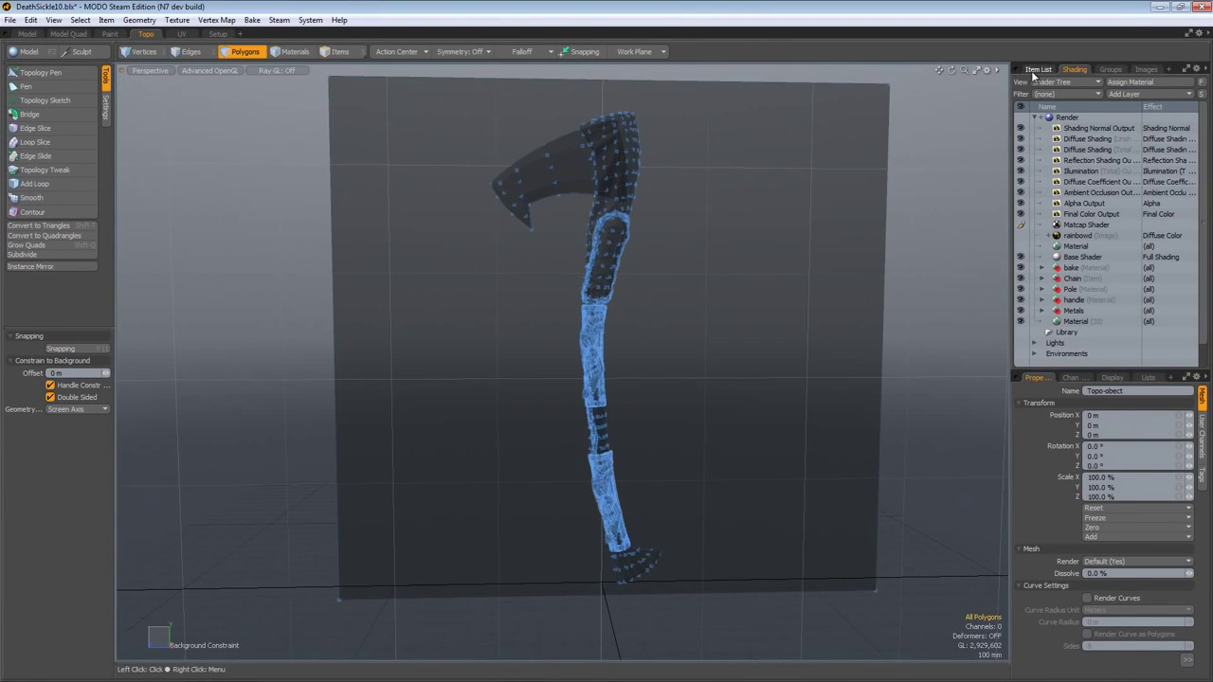
click(1038, 69)
click(1160, 79)
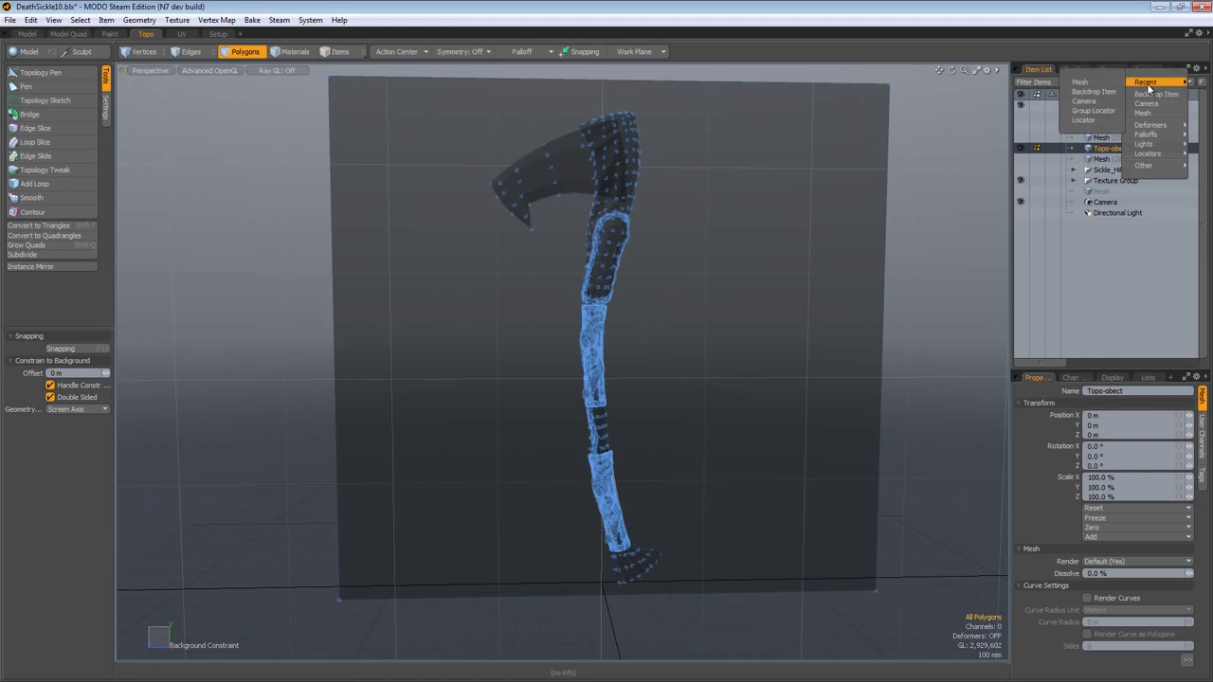
click(1148, 95)
mouse_move(624, 377)
alt+mouse_down()
mouse_move(520, 408)
mouse_move(582, 407)
mouse_move(777, 262)
alt+mouse_up()
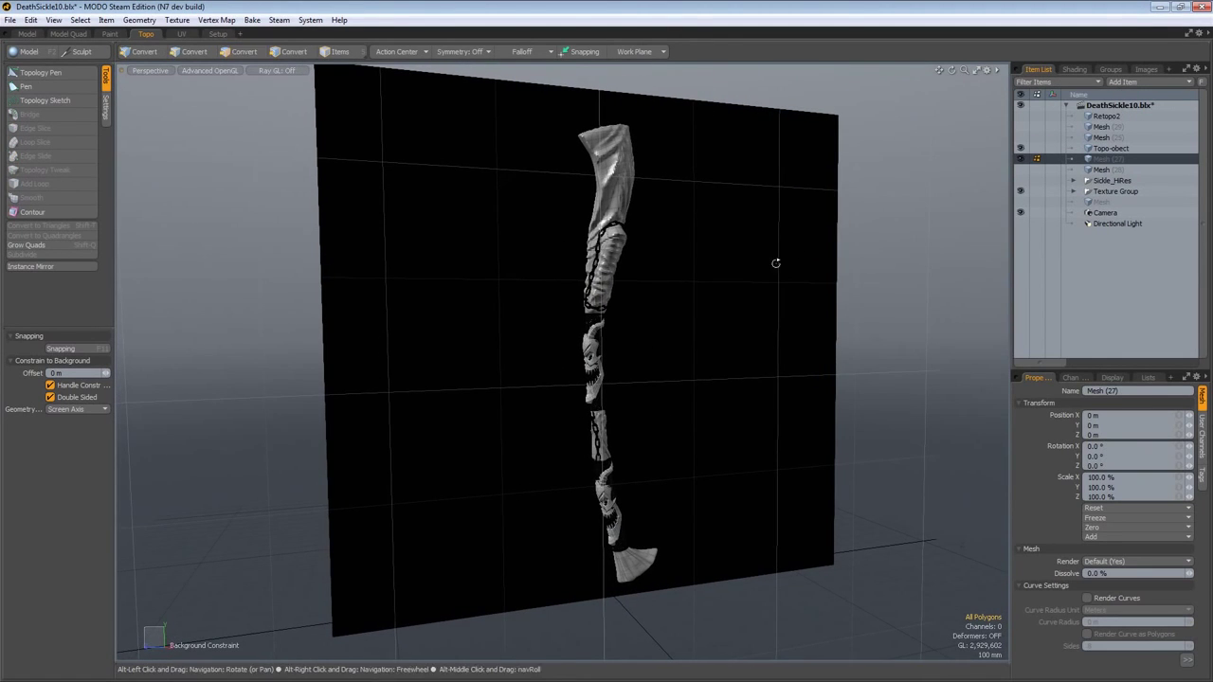
Toggle the visibility of the Material layer between the rainbowd image and the Base Shader in the shader tree
click(1073, 70)
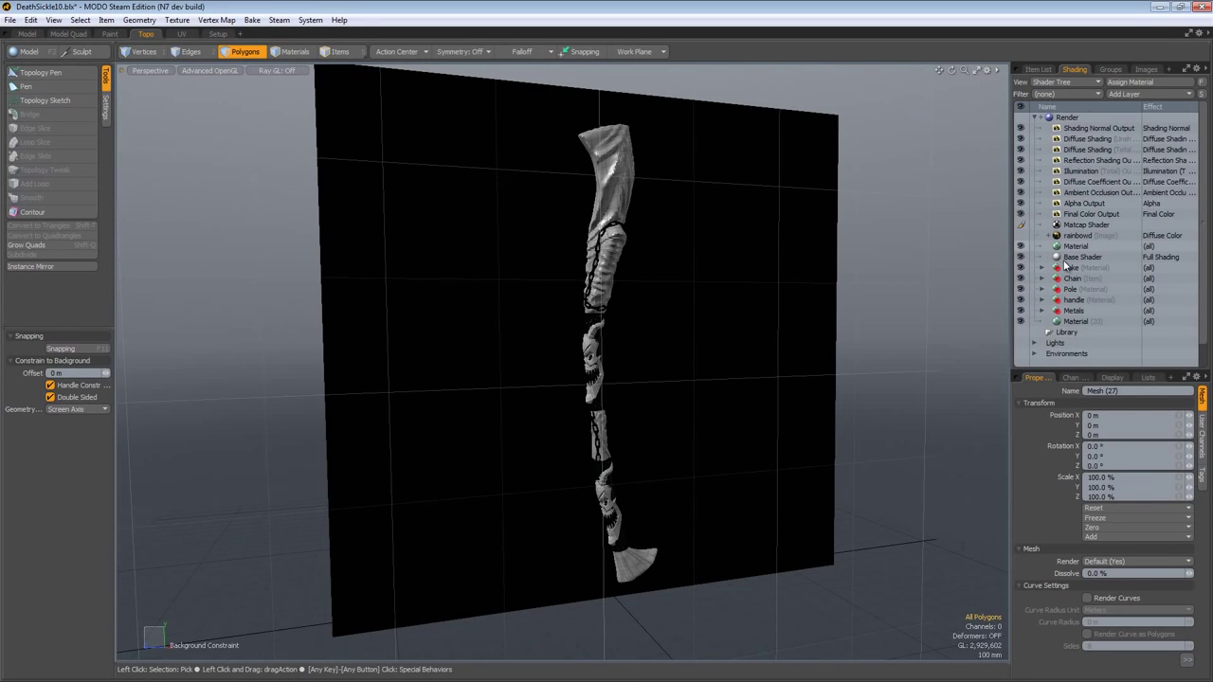
click(1020, 246)
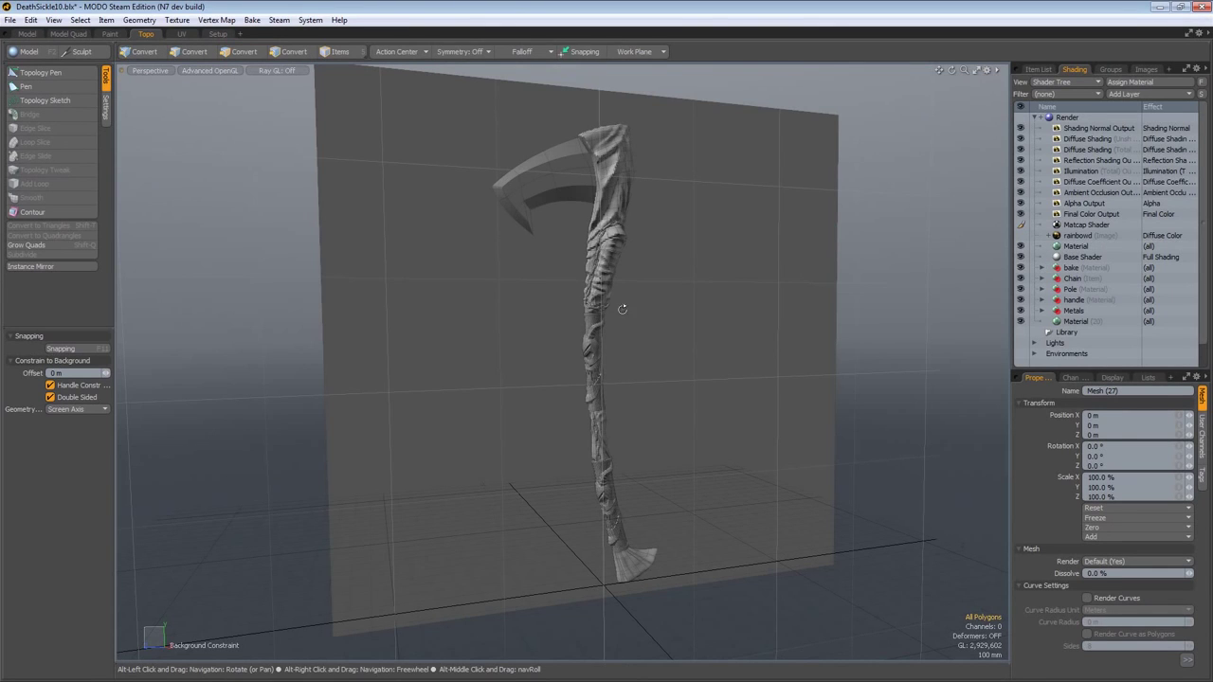
alt+drag(622, 309, 677, 305)
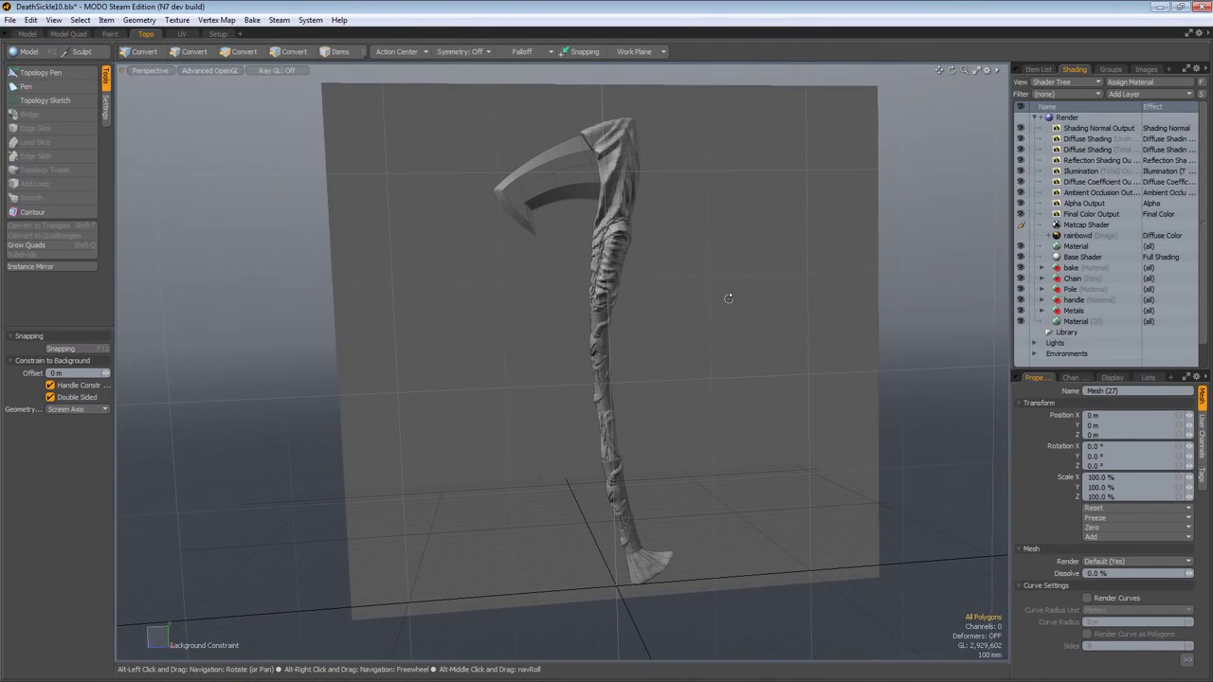
Draw a quad with the Topology Pen over the handle's flared base and fit its corners to the base's outline
click(1036, 70)
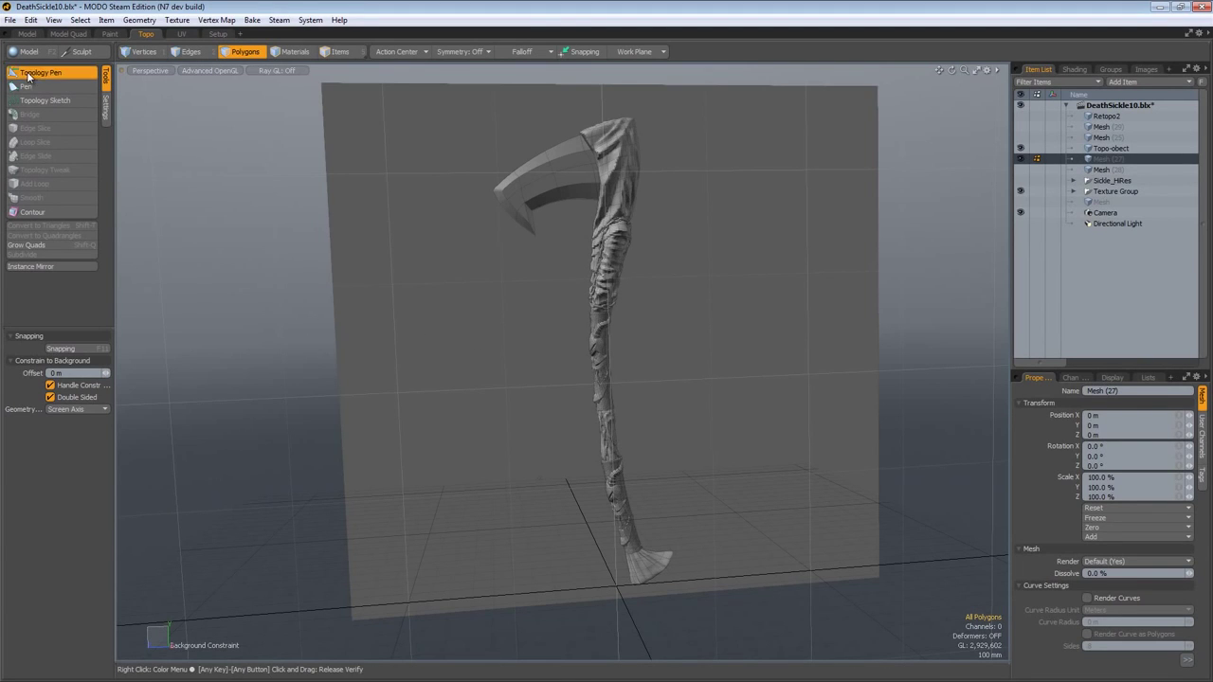
click(28, 76)
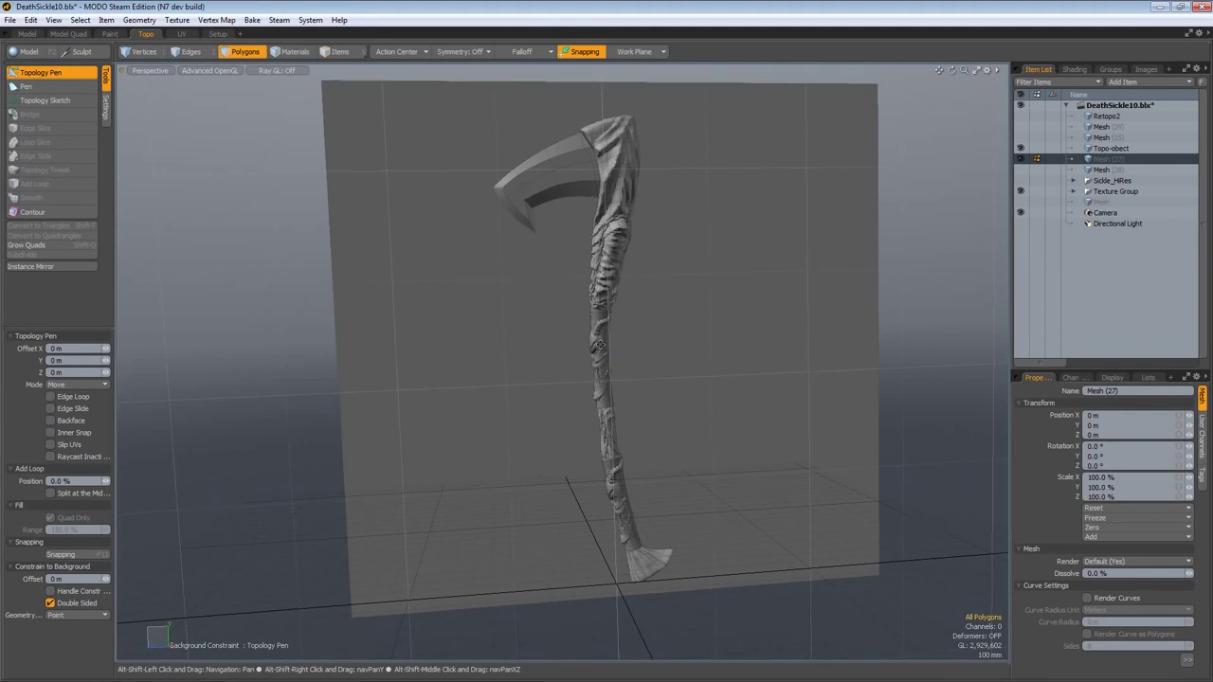
alt+shift+drag(609, 548, 533, 407)
scroll(622, 444, up, 5)
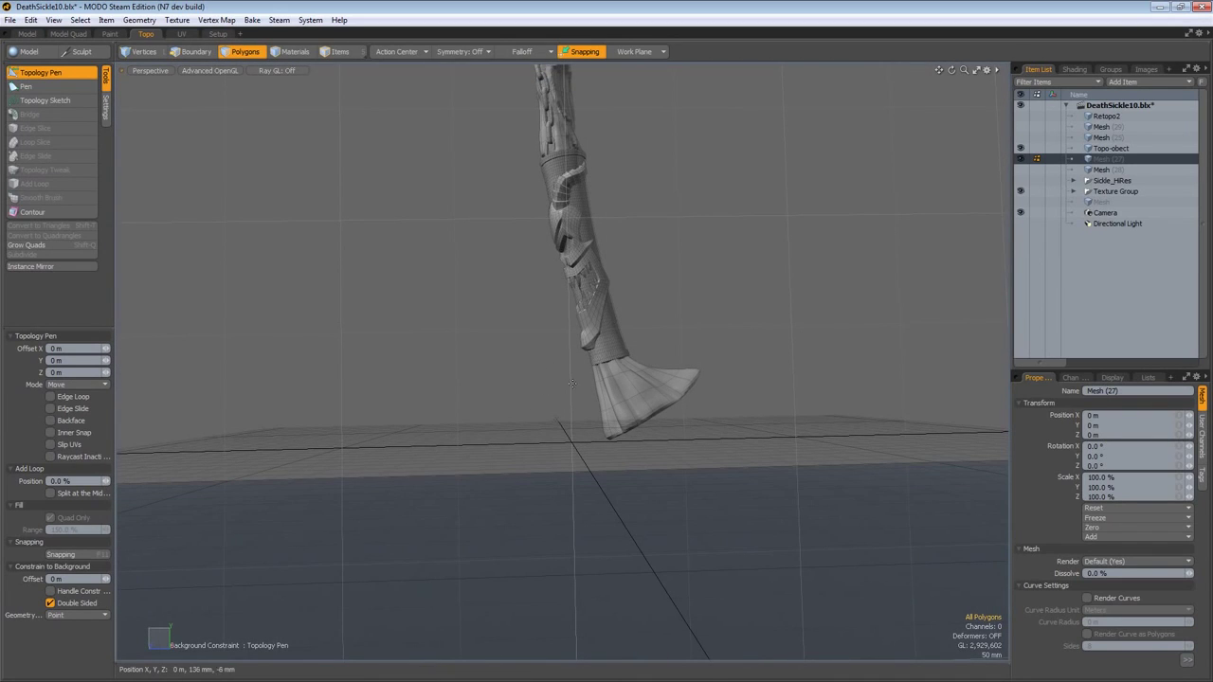
drag(616, 391, 576, 452)
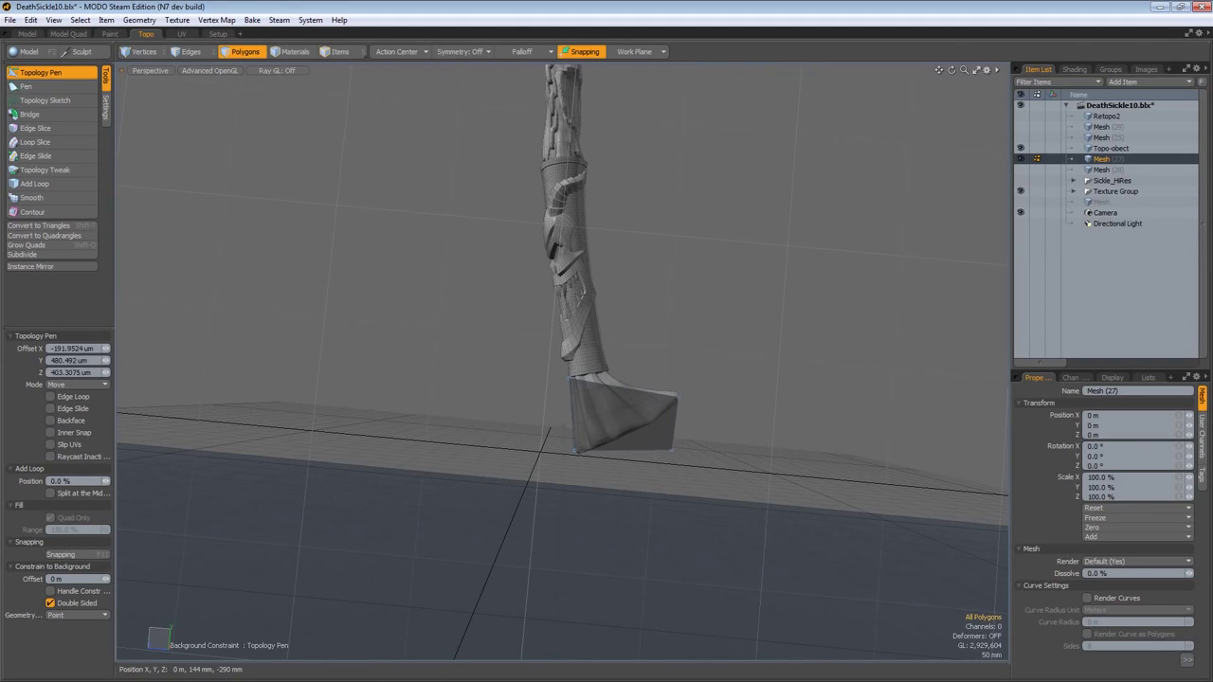
drag(676, 394, 607, 371)
drag(671, 450, 521, 429)
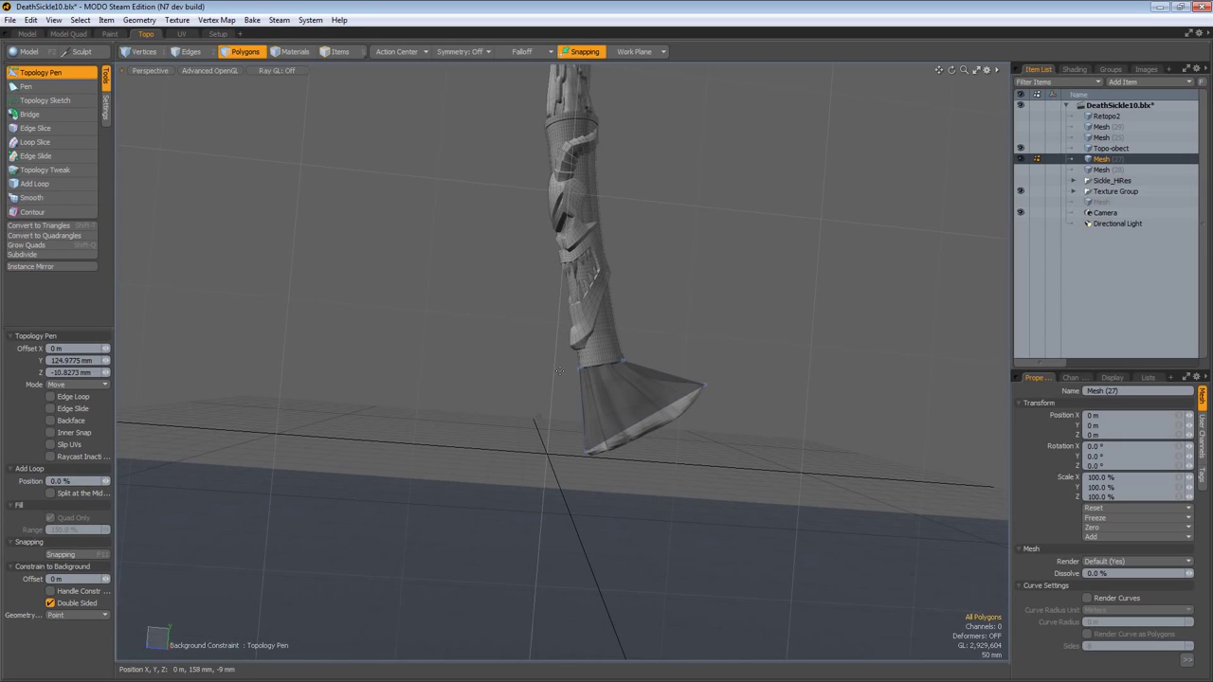
mouse_move(582, 402)
shift+mouse_down()
mouse_move(521, 405)
mouse_move(616, 378)
mouse_move(603, 401)
shift+mouse_up()
key(ctrl+z)
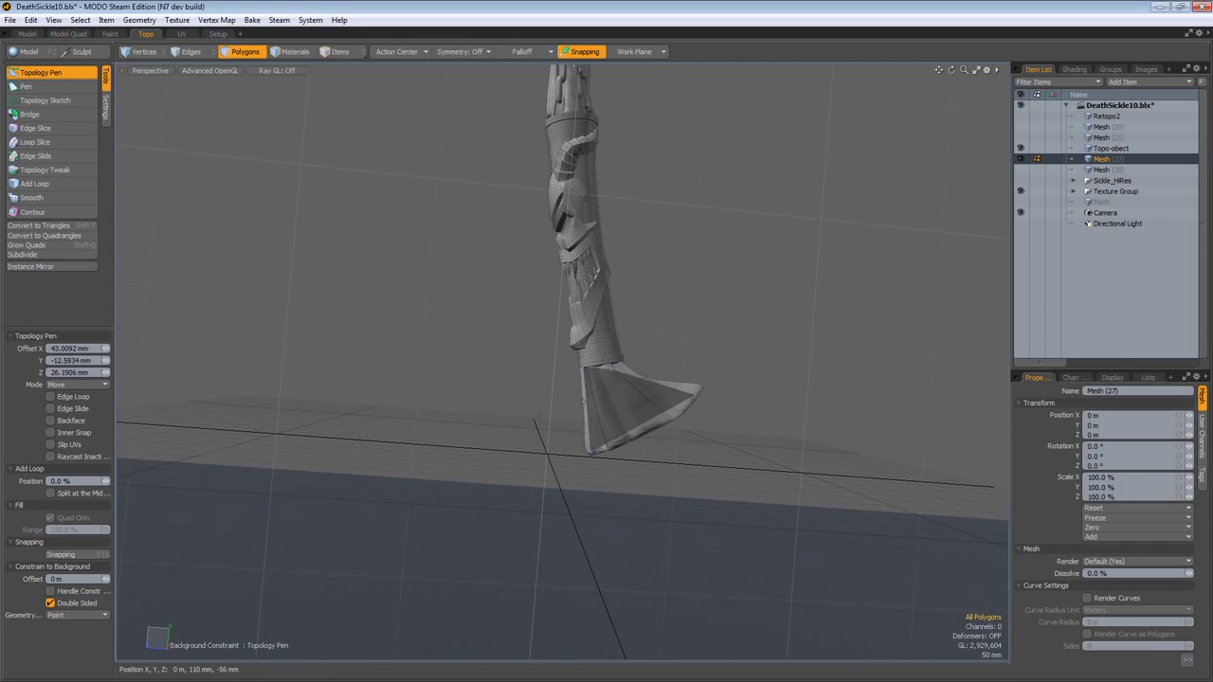
key(ctrl+z)
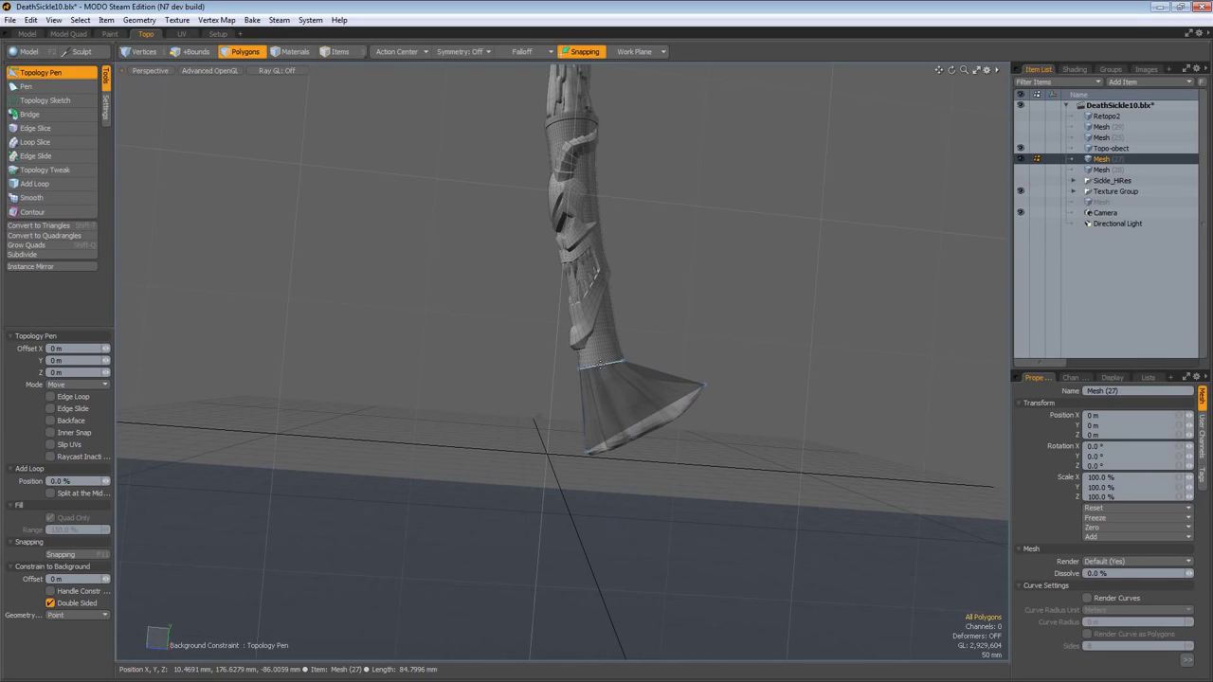
shift+drag(602, 364, 503, 295)
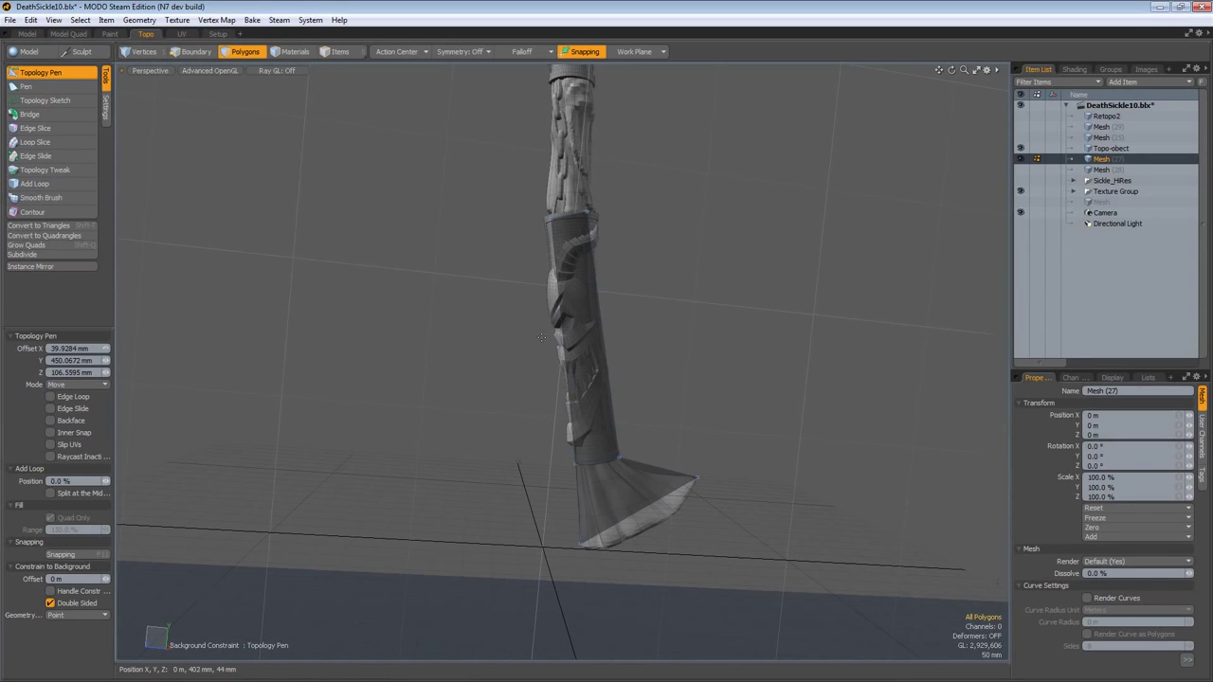
key(ctrl+z)
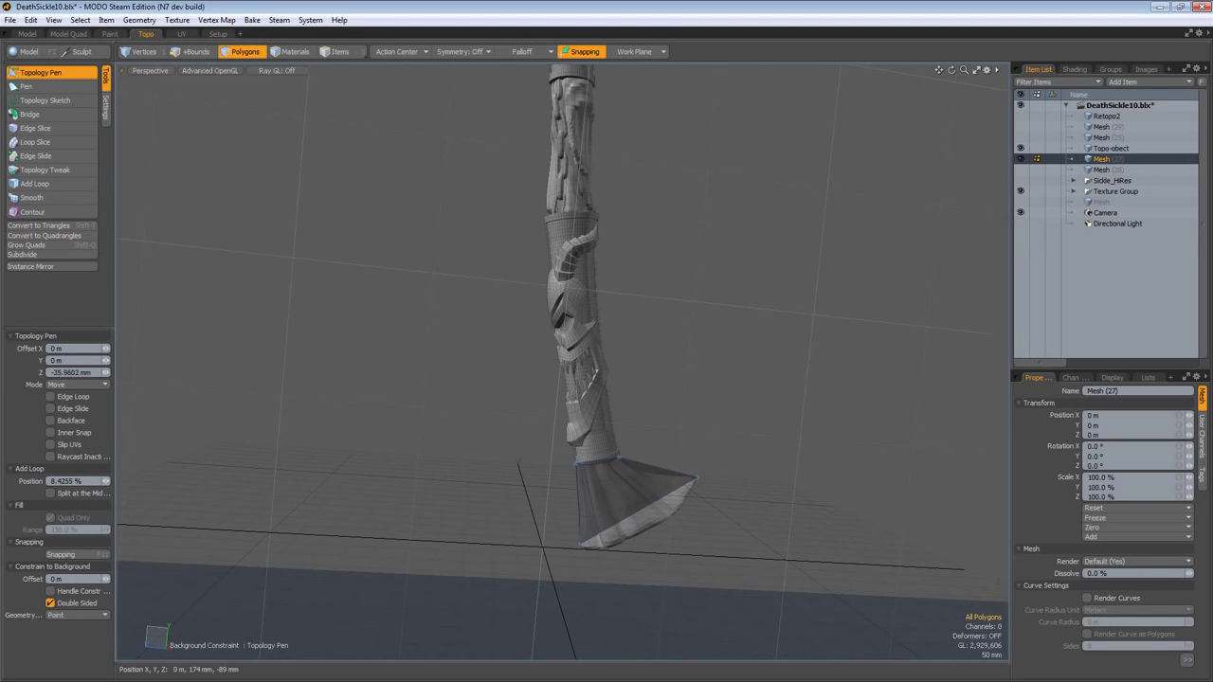
Extend the base quads' upper edges to the top of the handle's lowest carved section and fit the corner vertices there
alt+drag(687, 409, 618, 429)
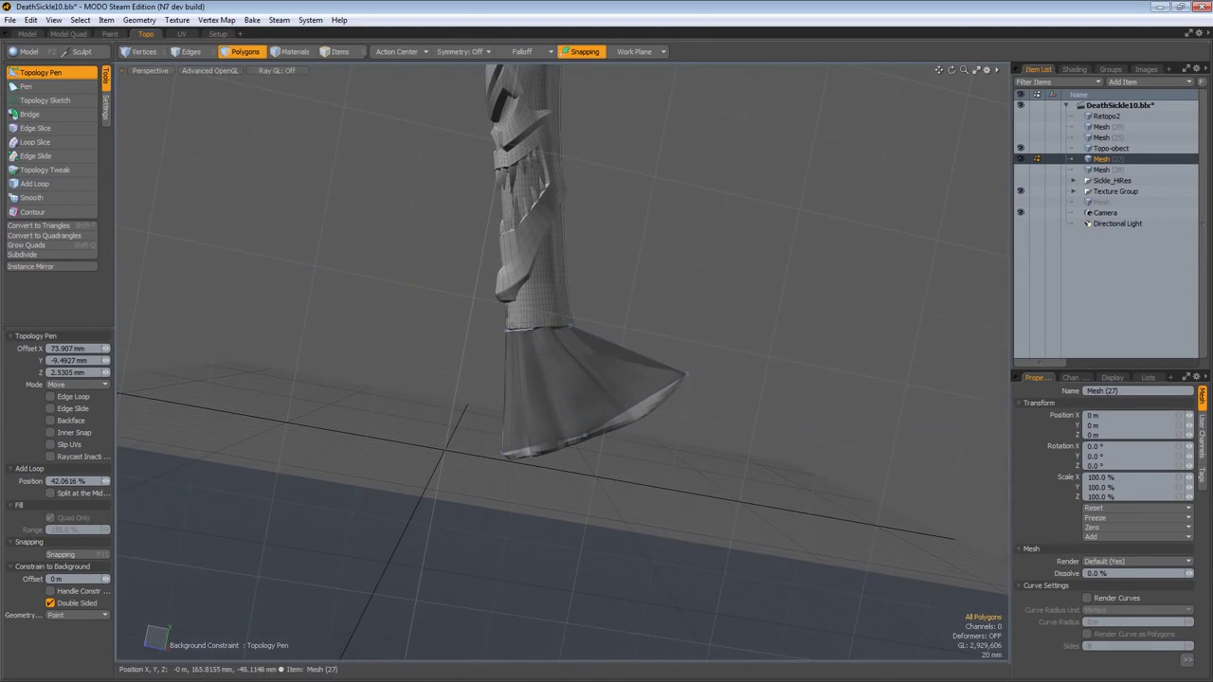
mouse_move(473, 417)
alt+mouse_down()
mouse_move(782, 412)
mouse_move(462, 420)
mouse_move(485, 403)
alt+mouse_up()
alt+shift+drag(485, 402, 561, 565)
ctrl+alt+drag(663, 445, 605, 443)
alt+shift+drag(605, 444, 648, 559)
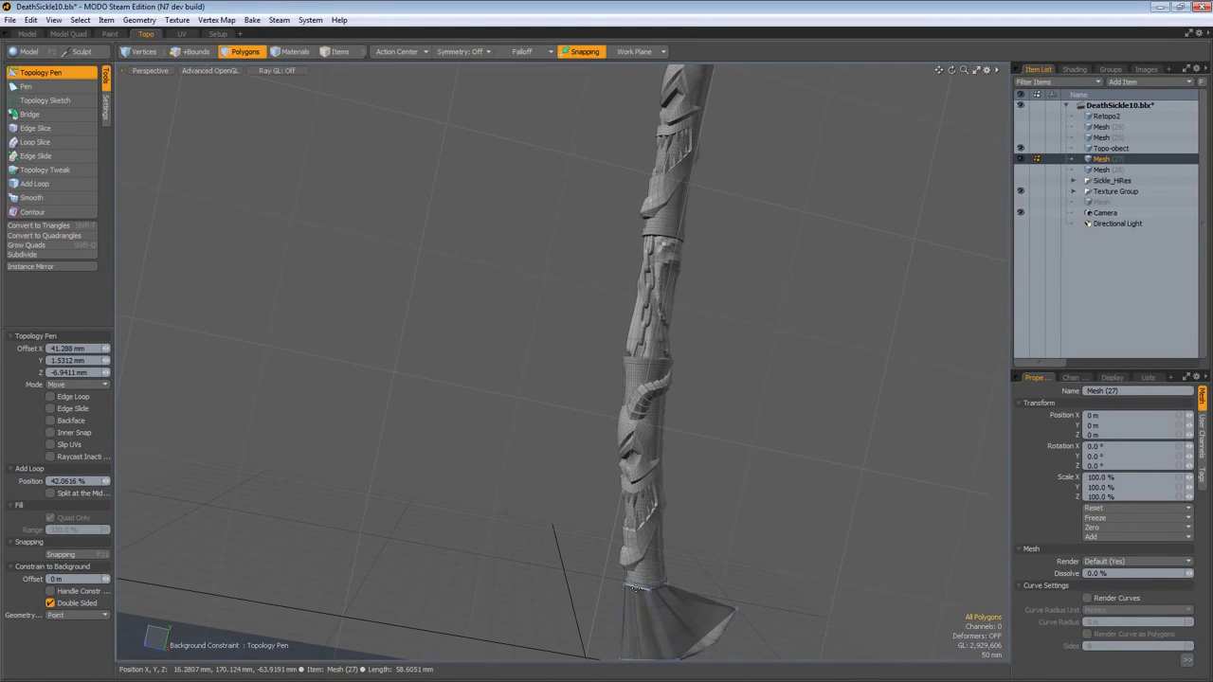
mouse_move(637, 586)
mouse_down()
mouse_move(626, 365)
mouse_move(690, 367)
mouse_move(586, 364)
mouse_up()
alt+drag(687, 379, 426, 405)
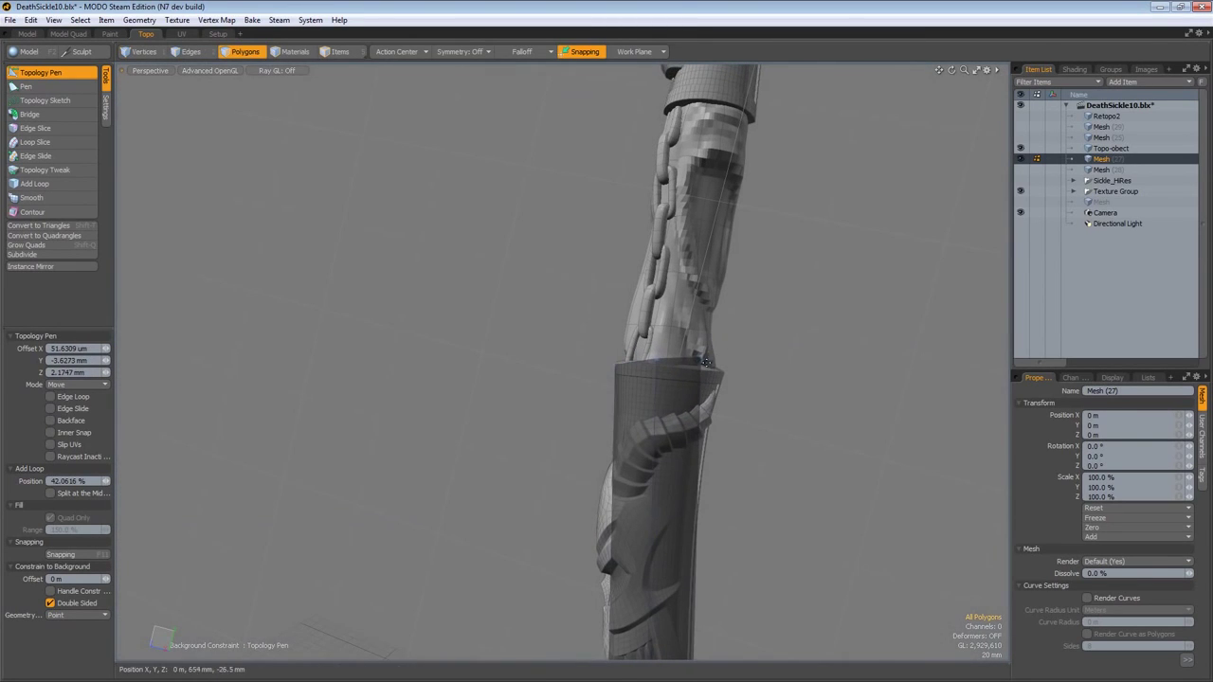
drag(697, 357, 695, 440)
scroll(644, 370, down, 4)
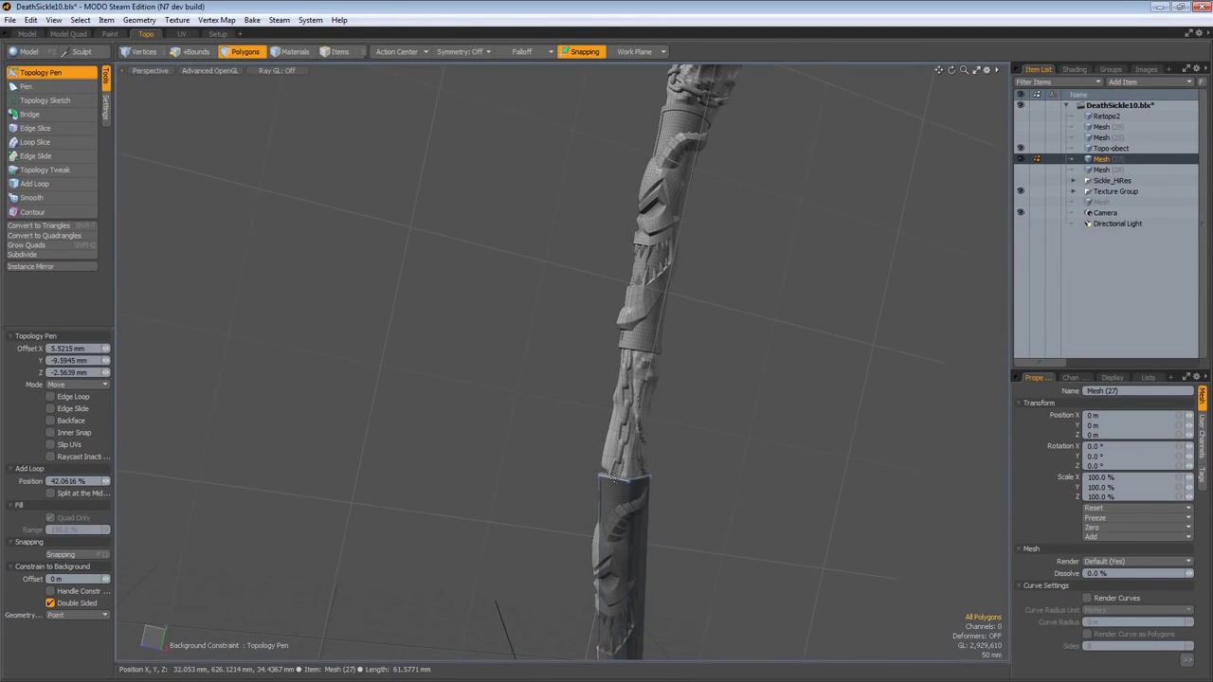
Continue extending the quad strips up the shaft section by section to the top of the ribbed grip below the head
shift+right_drag(614, 479, 628, 345)
alt+shift+drag(628, 345, 476, 370)
drag(646, 406, 686, 303)
alt+drag(568, 332, 438, 355)
drag(618, 449, 650, 452)
alt+drag(416, 374, 623, 478)
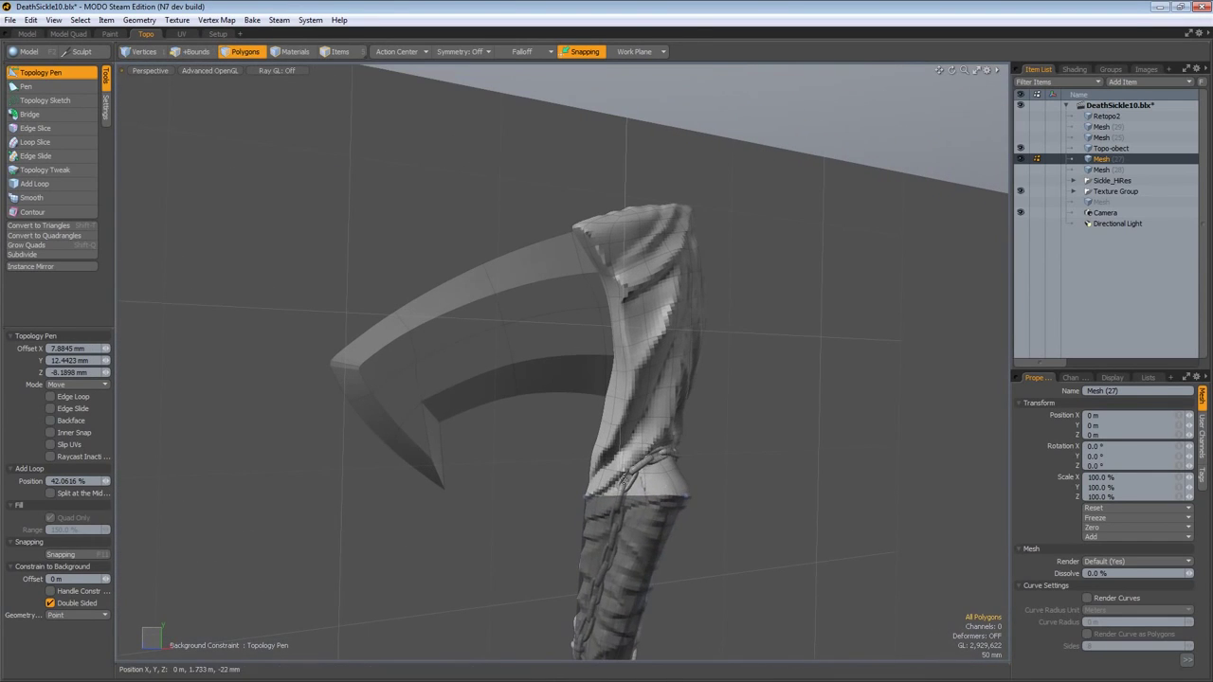
shift+right_drag(633, 495, 648, 377)
alt+drag(641, 375, 615, 386)
key(ctrl+z)
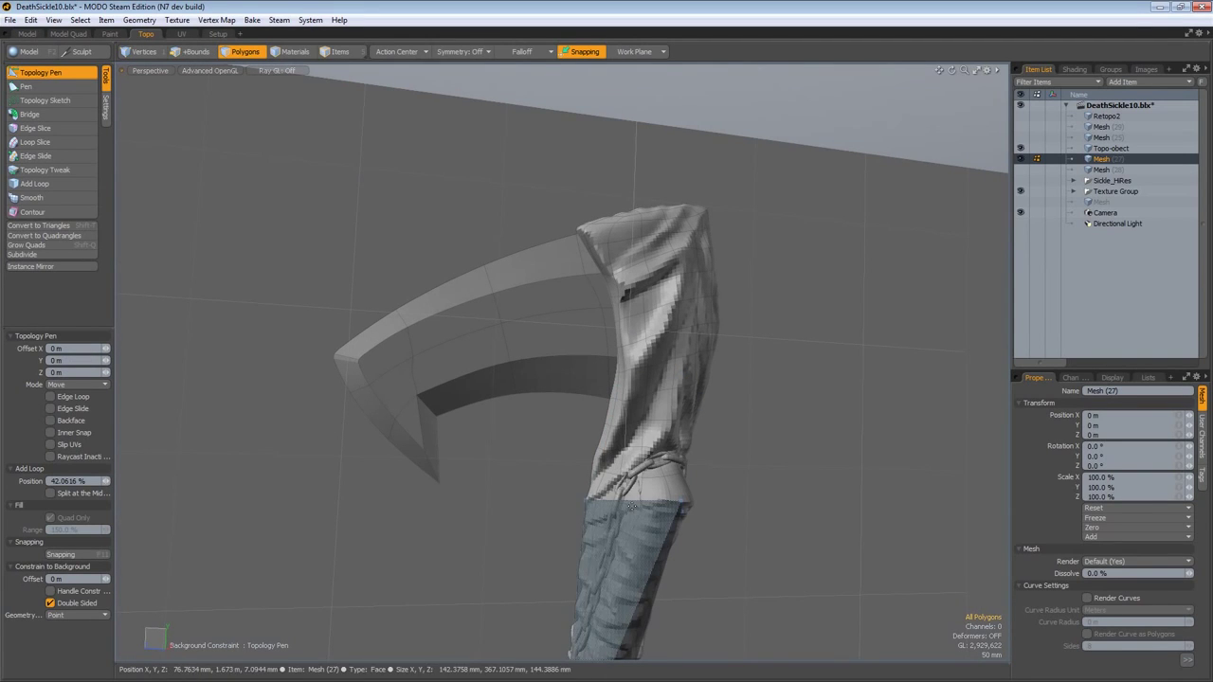
Extend the upper edges of both quad strips from the ribbed grip past the chain onto the lower part of the head
shift+drag(624, 499, 637, 402)
drag(627, 445, 572, 436)
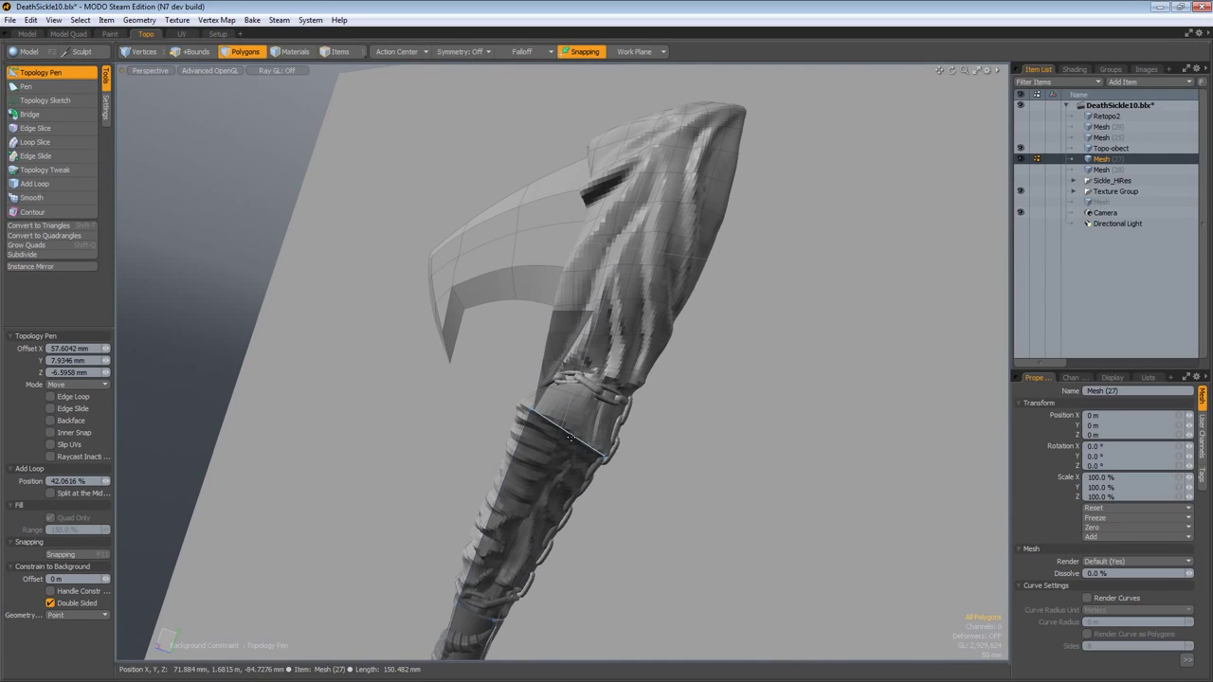
drag(575, 431, 595, 384)
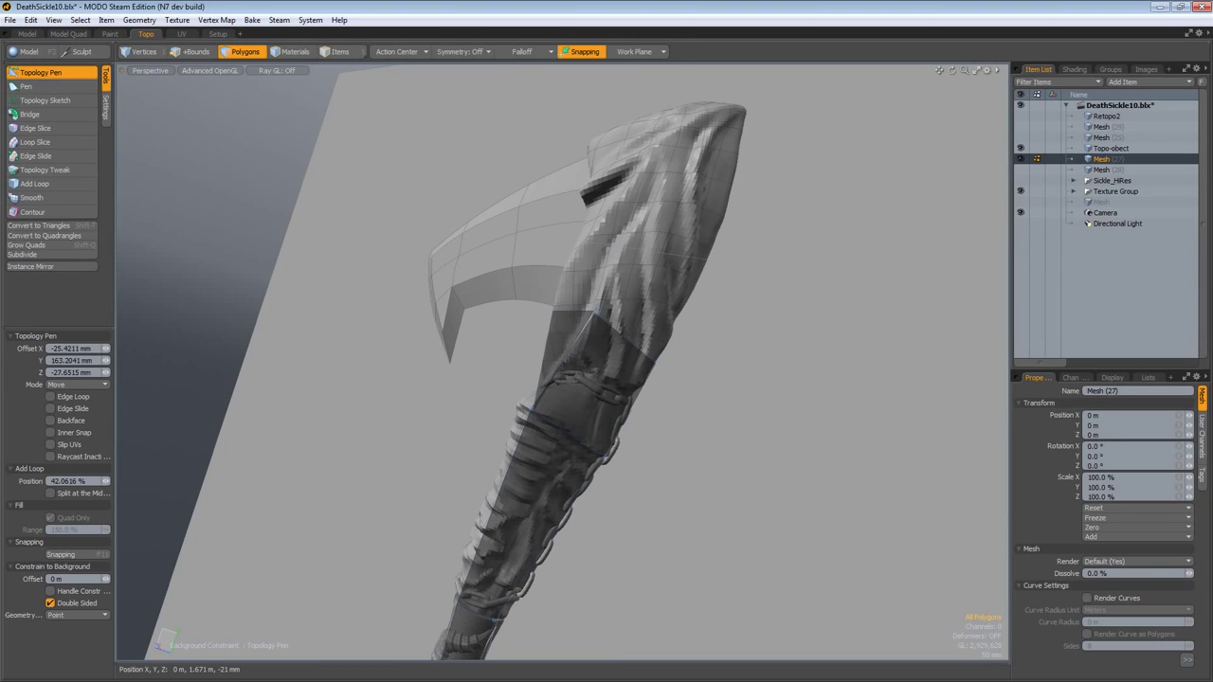
Join the new quads at their shared inner corner above the chain and fit the vertex to the head's surface
drag(621, 333, 595, 317)
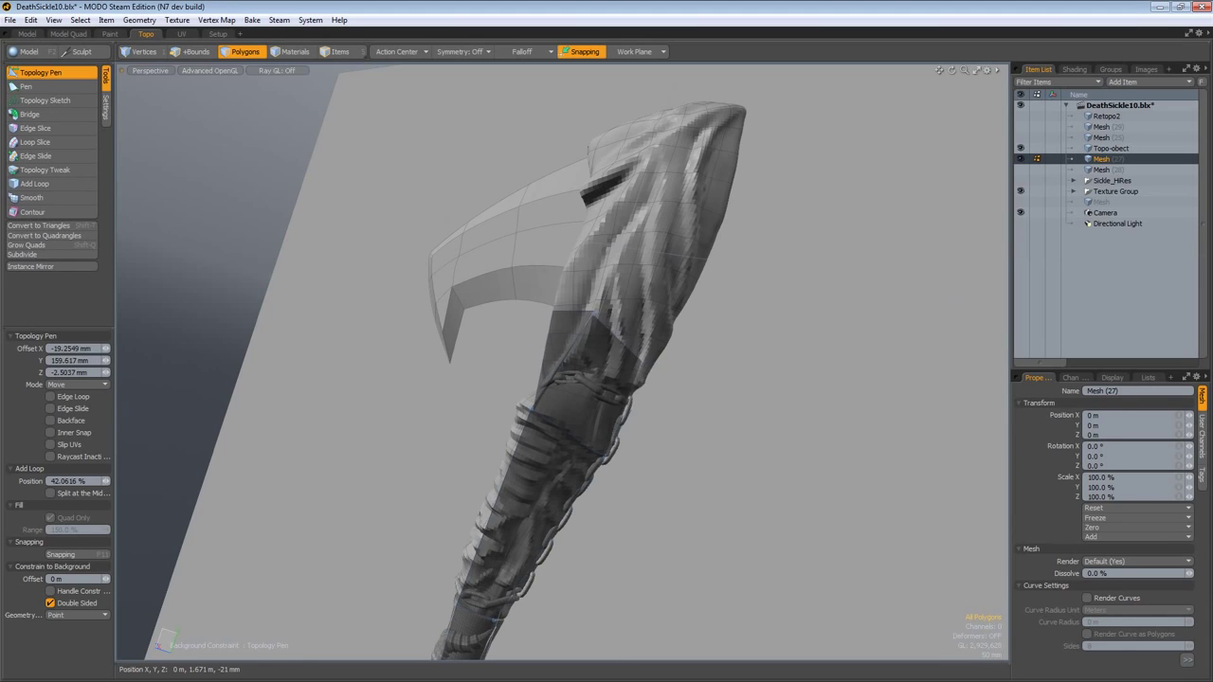
drag(595, 317, 593, 312)
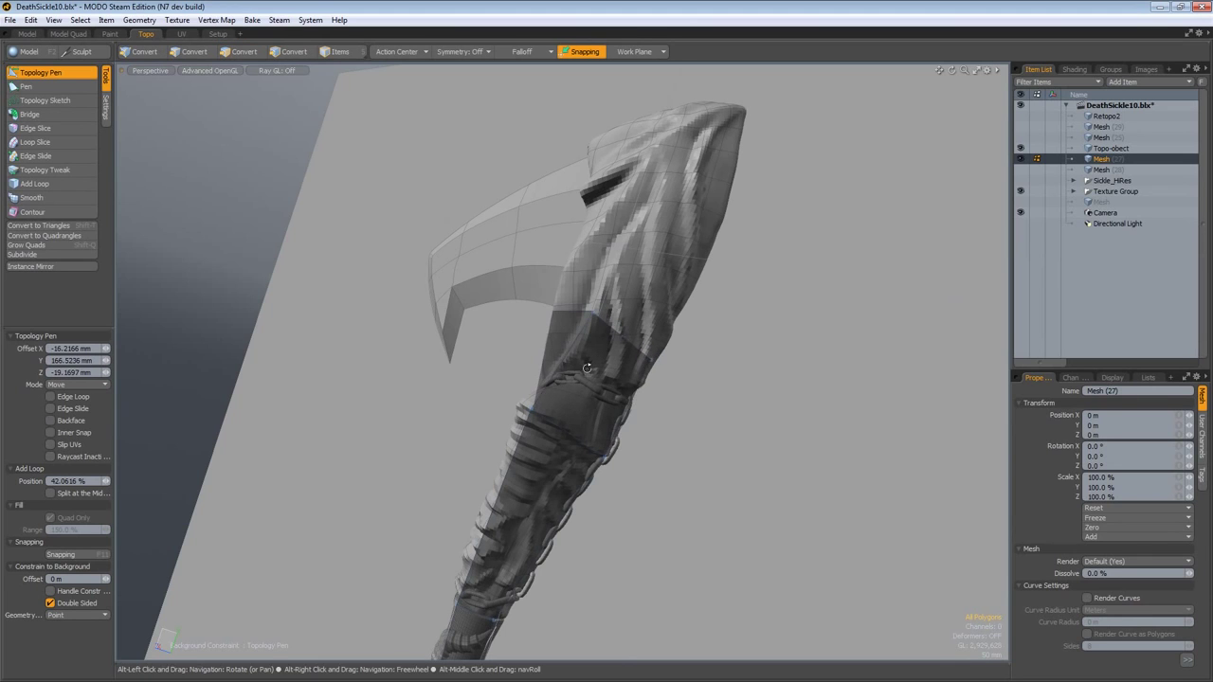
alt+drag(582, 371, 839, 407)
ctrl+alt+drag(720, 354, 805, 354)
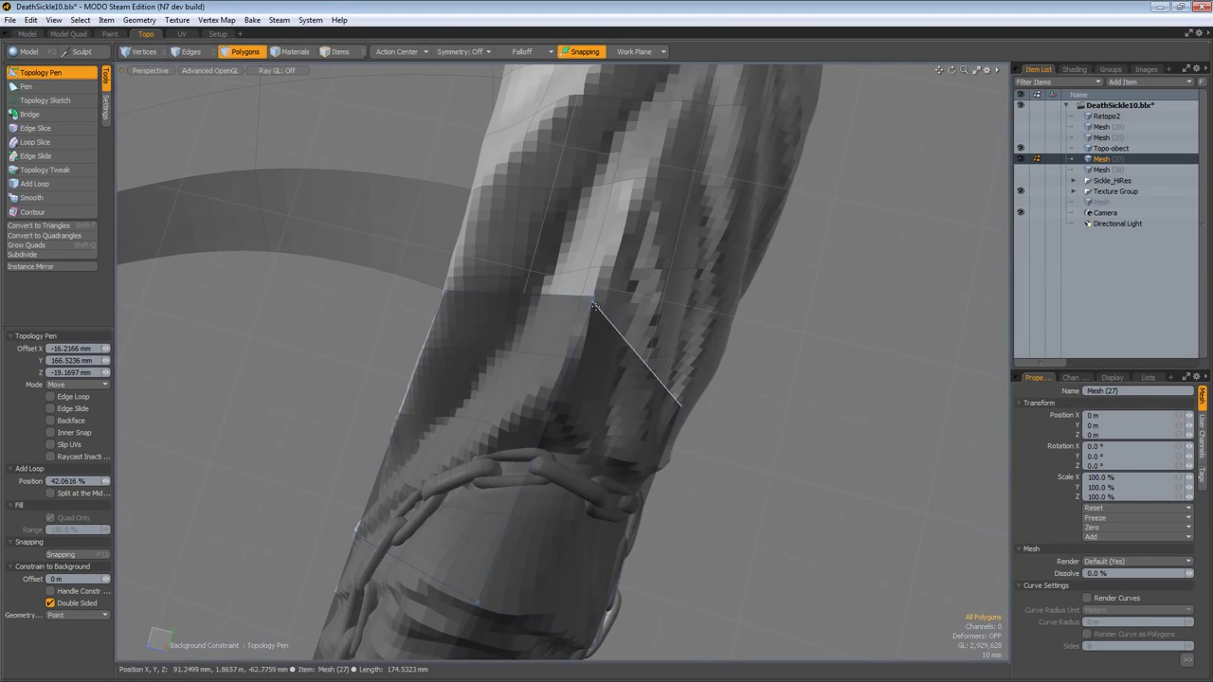
drag(578, 335, 582, 330)
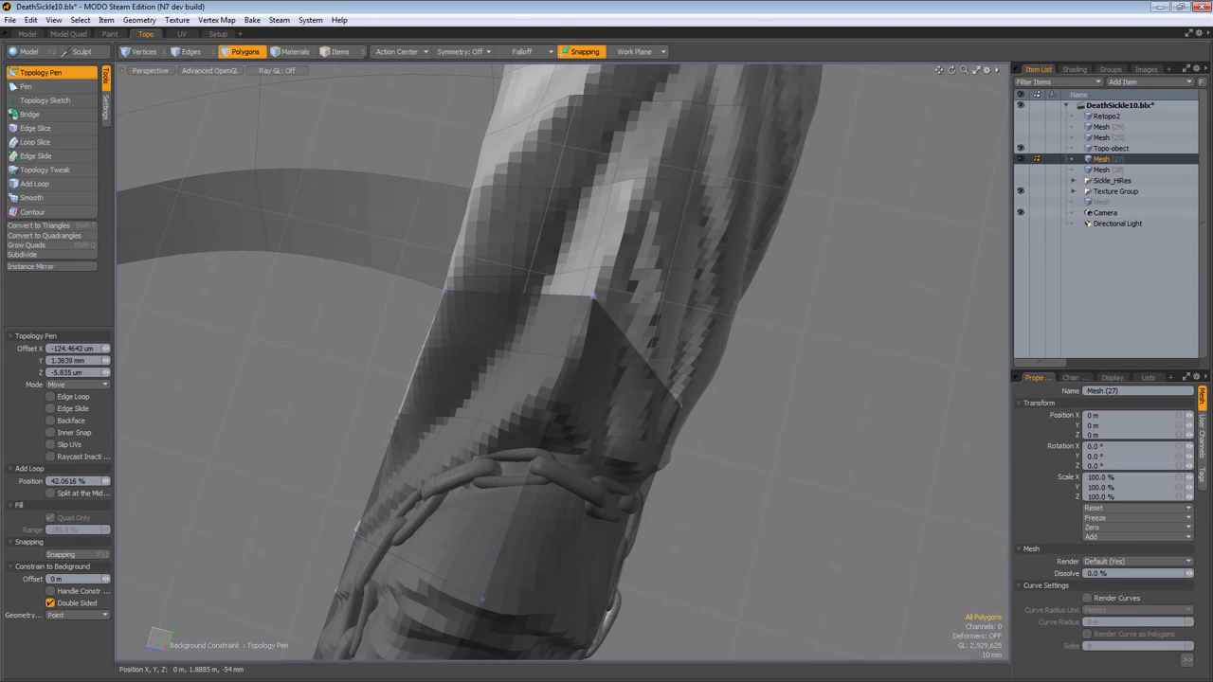
mouse_move(593, 298)
ctrl+alt+mouse_down()
mouse_move(550, 324)
mouse_move(604, 290)
ctrl+alt+mouse_up()
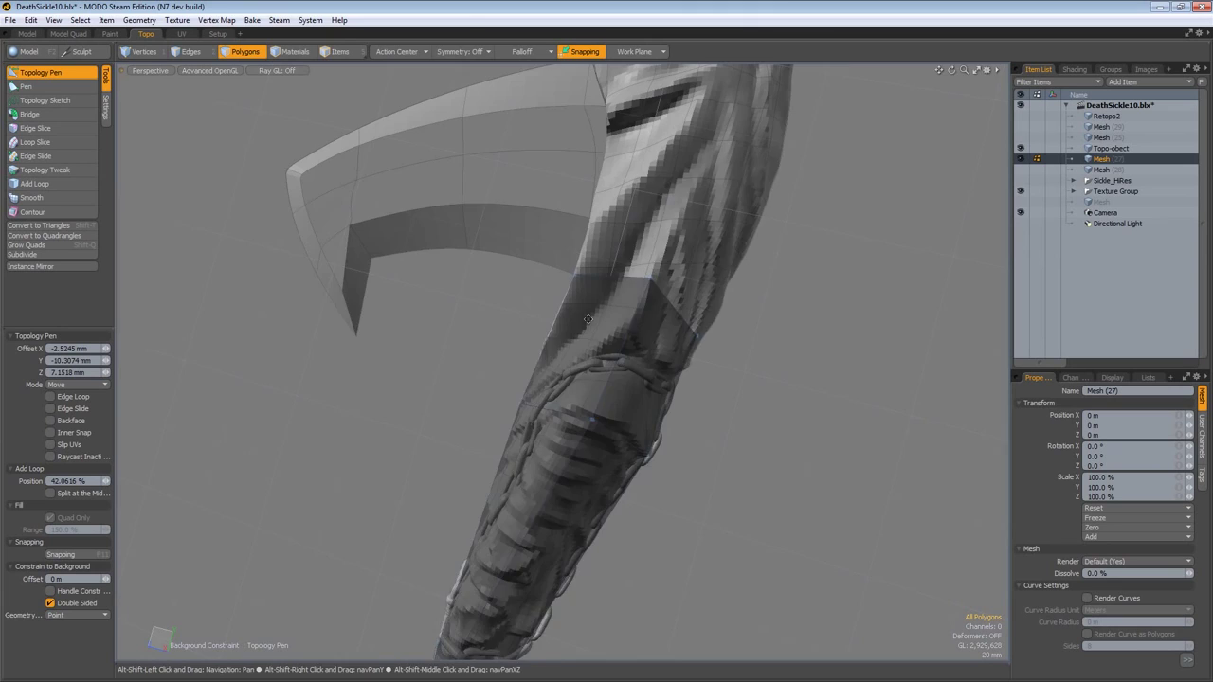
Extend both quad strips up to the head's top edge and shift their shared top vertex towards the back of the head
alt+drag(595, 414, 644, 284)
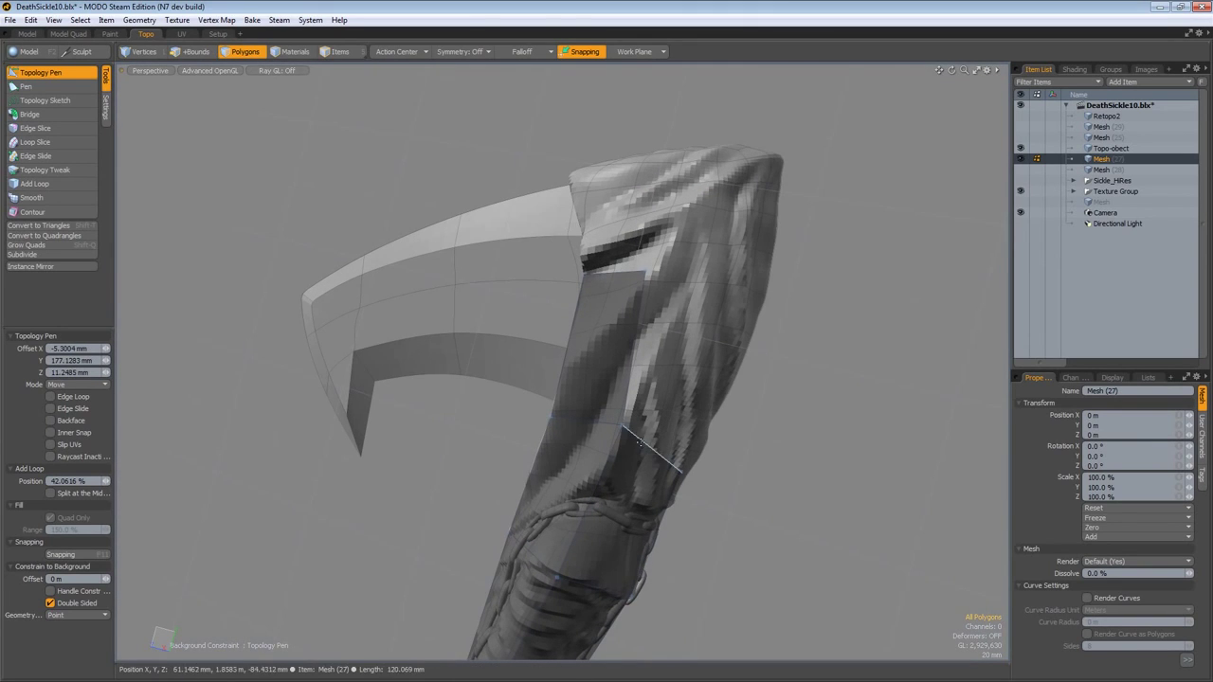
shift+drag(687, 333, 743, 327)
alt+drag(653, 284, 811, 311)
mouse_move(811, 311)
alt+mouse_down()
mouse_move(853, 326)
mouse_move(815, 311)
alt+mouse_up()
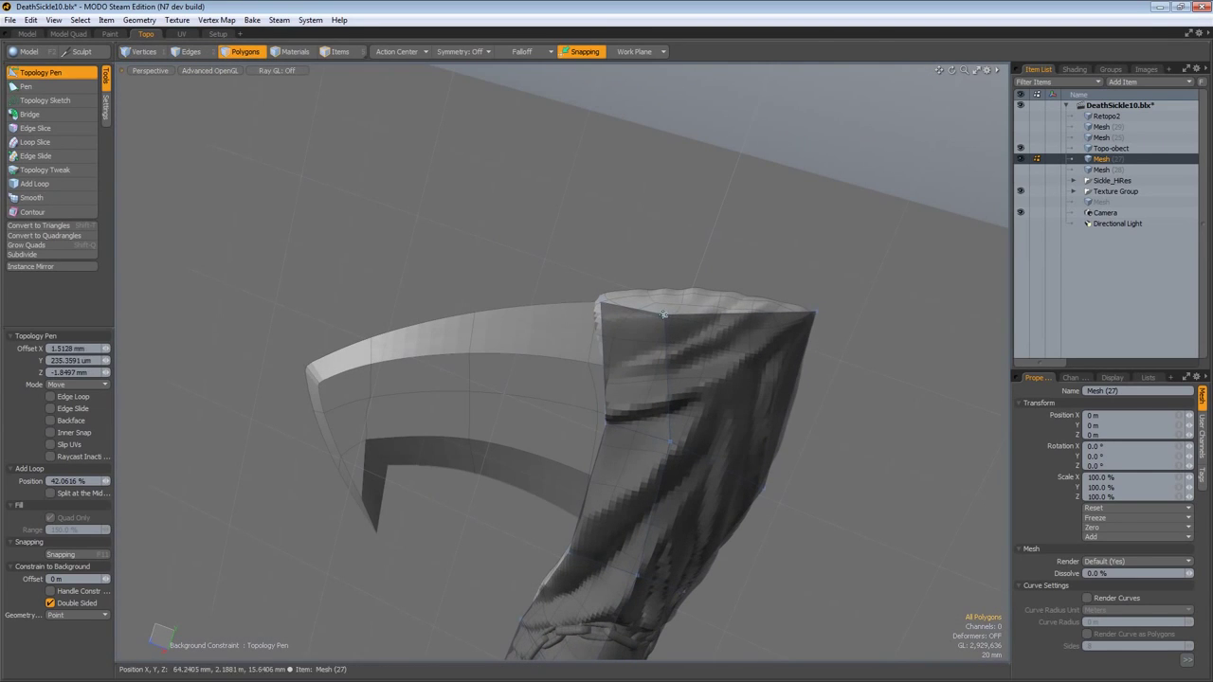
drag(662, 314, 691, 317)
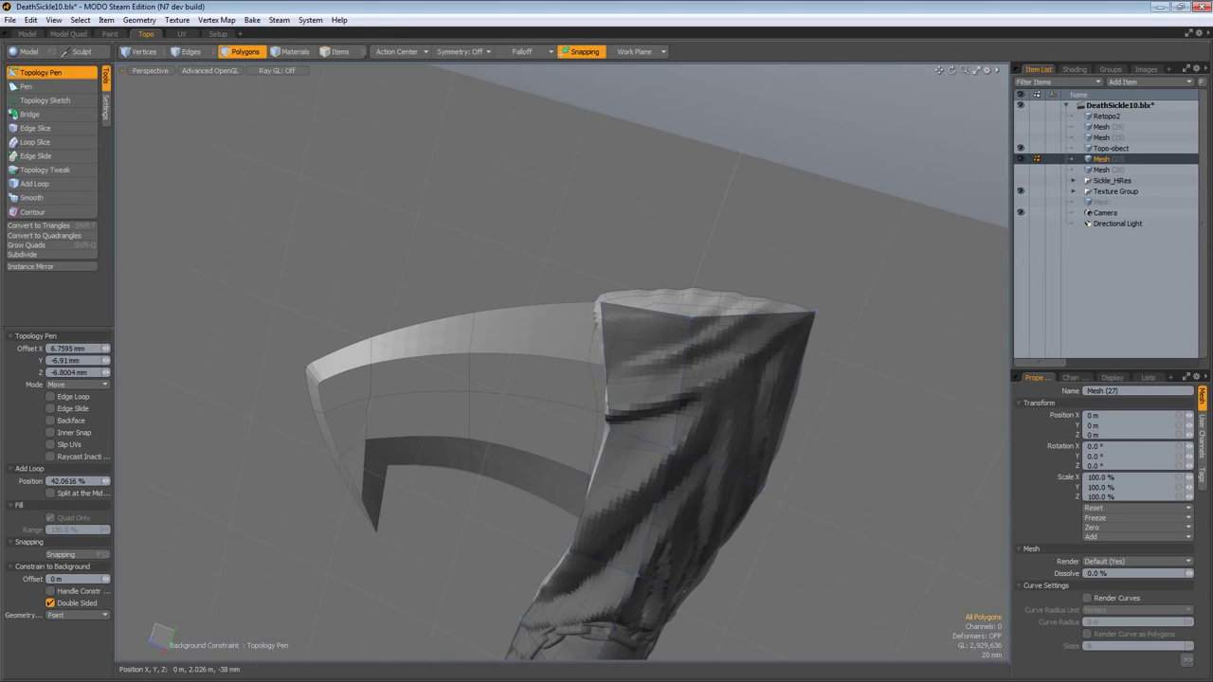
Drop the Topology Pen, select the Topo-obect mesh and hide the large flat polygon behind the sickle
alt+drag(644, 449, 722, 355)
ctrl+alt+drag(654, 388, 455, 402)
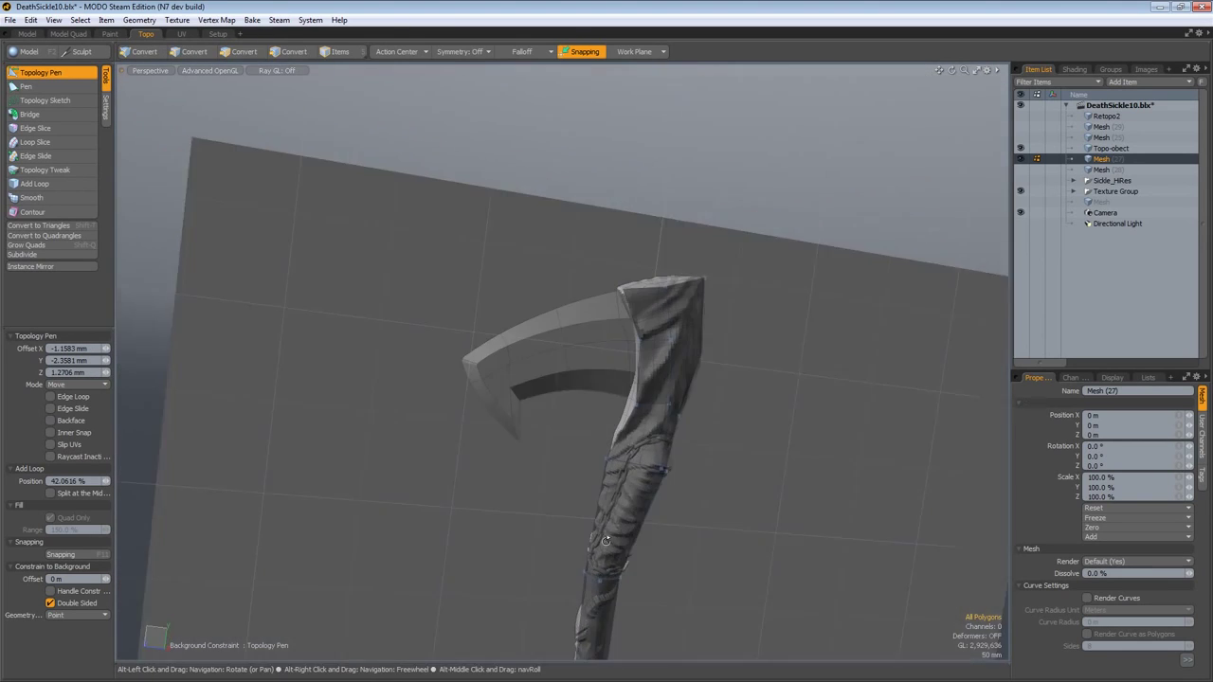
alt+drag(569, 417, 610, 363)
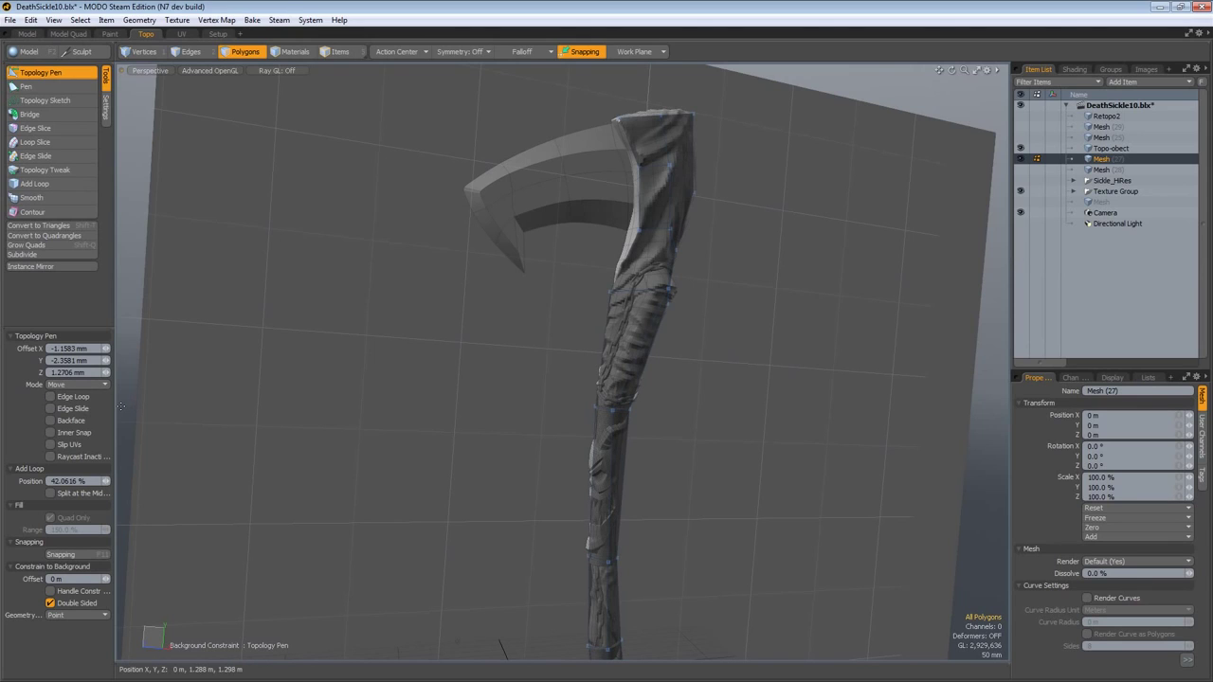
click(67, 385)
key(q)
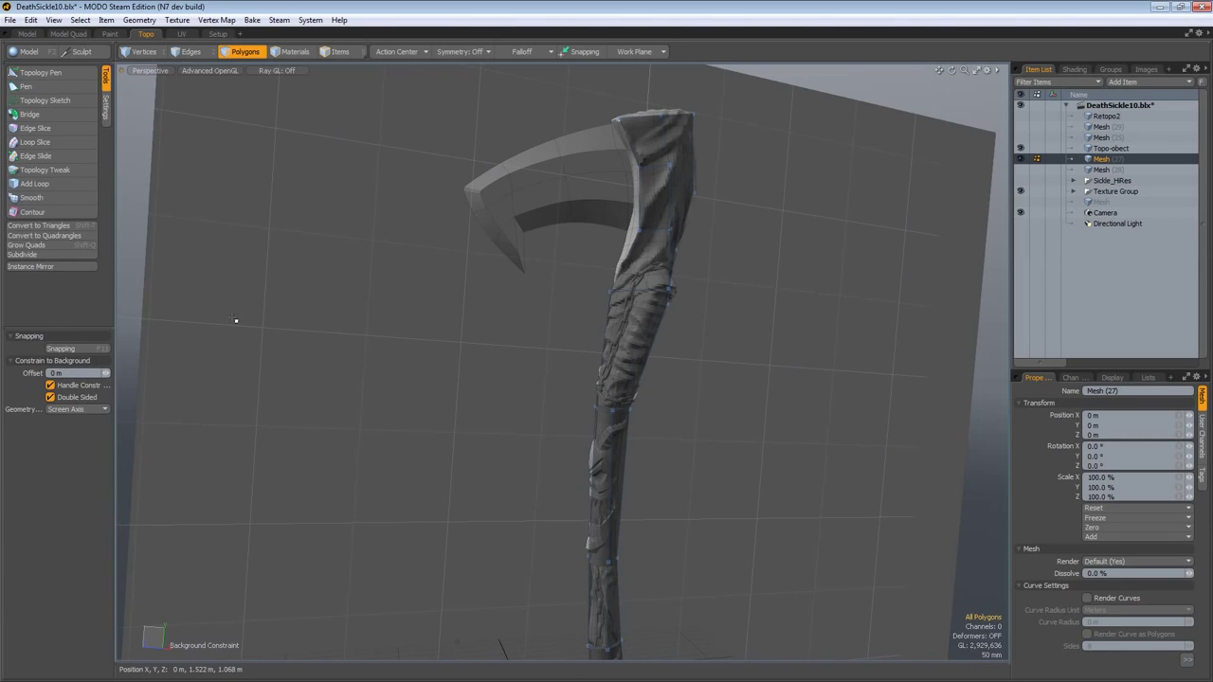
click(338, 53)
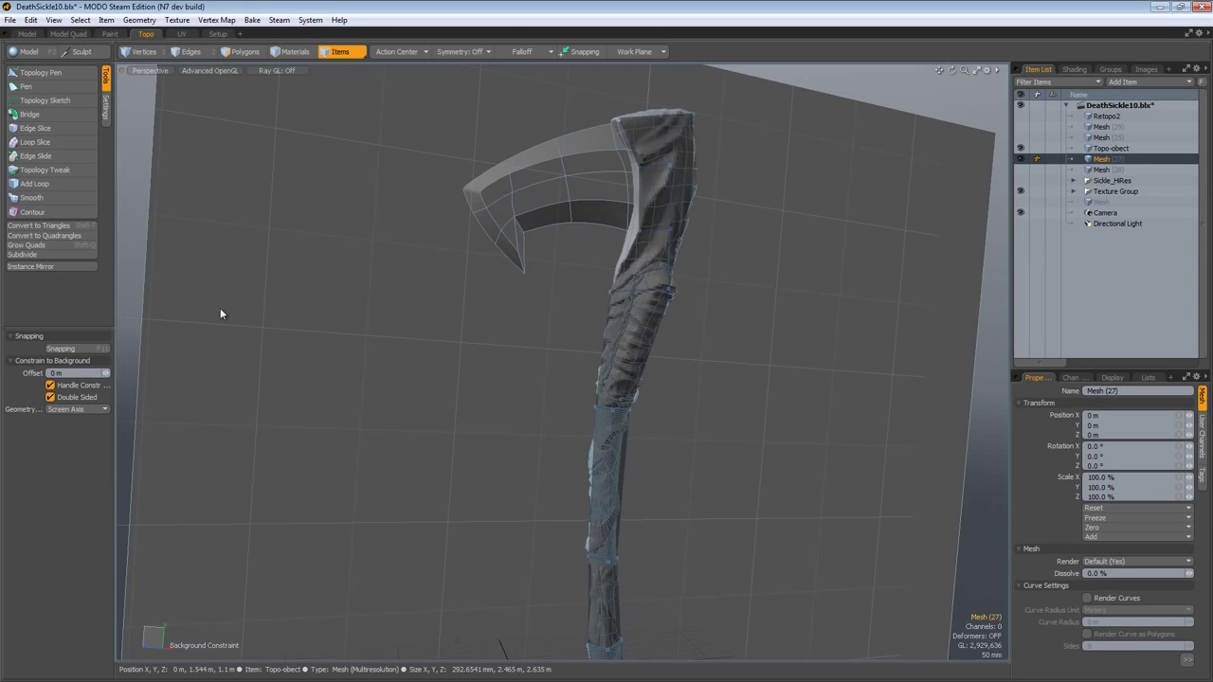
click(192, 305)
alt+drag(199, 403, 275, 116)
click(240, 51)
click(332, 508)
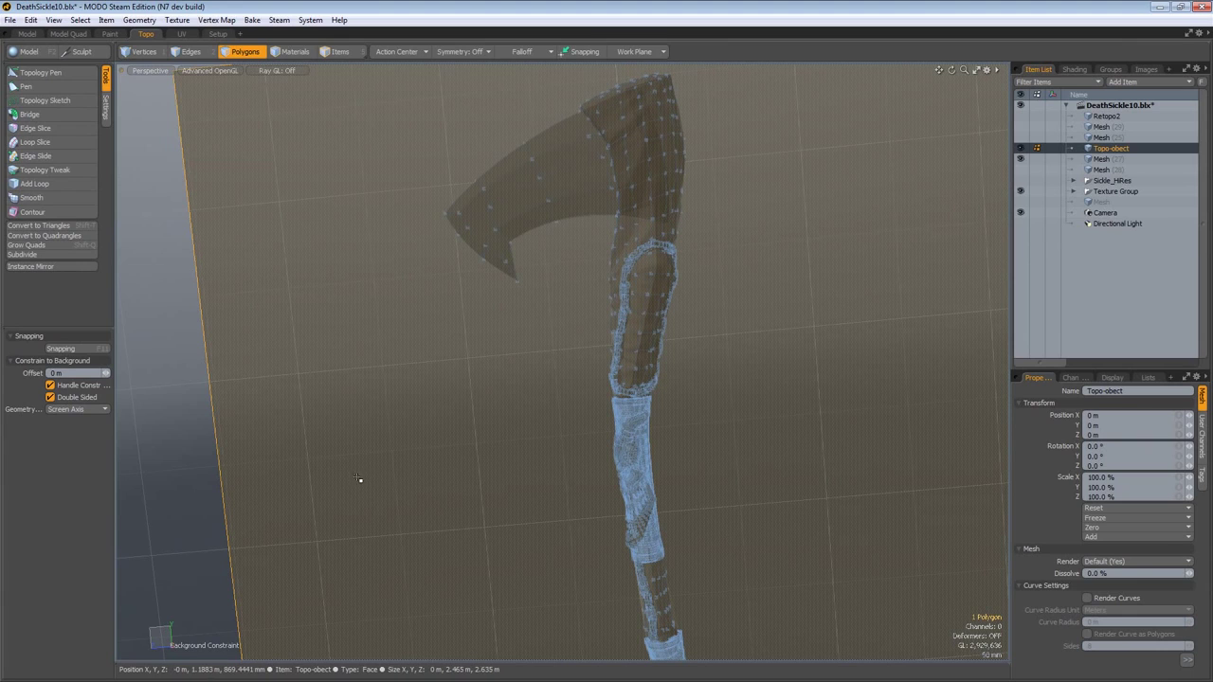
key(h)
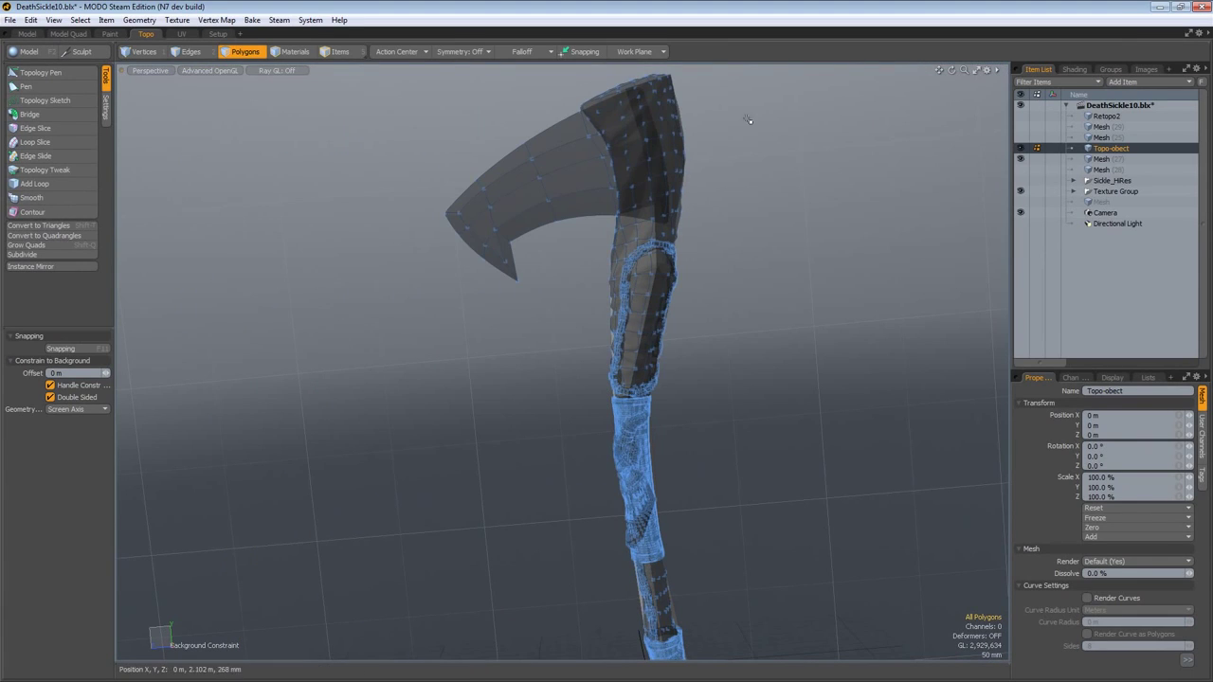
Reselect the low-poly mesh with the new quads and rename it Retopo
click(1097, 161)
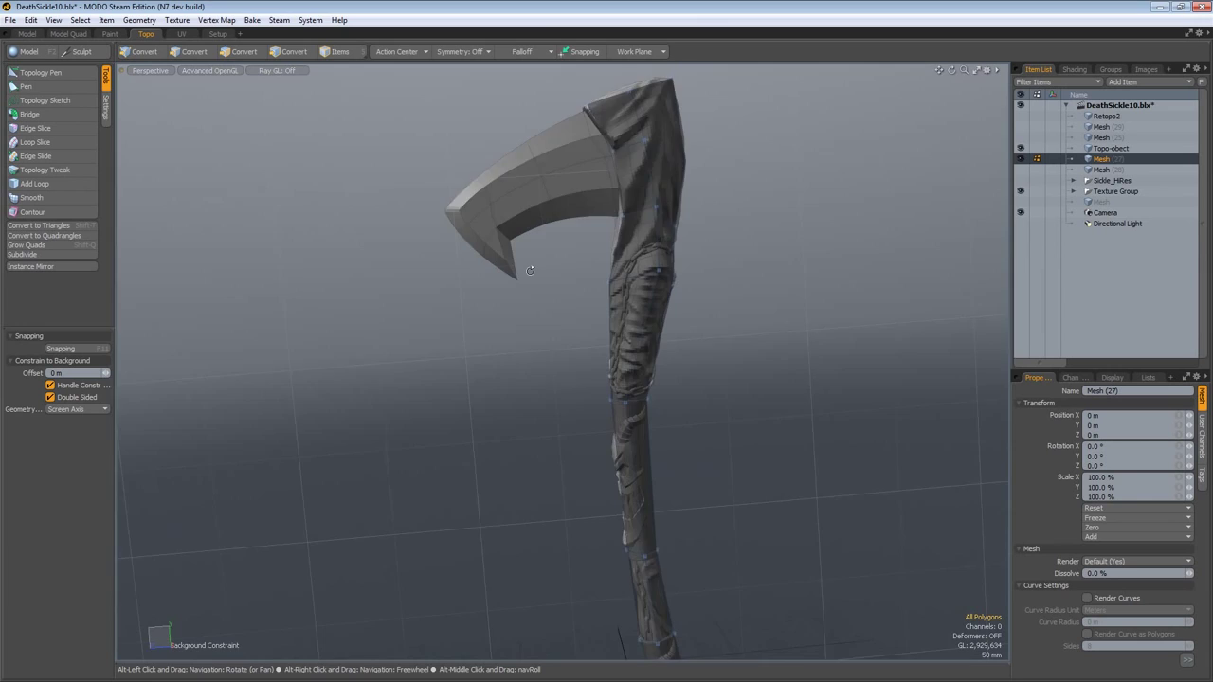
ctrl+alt+drag(567, 245, 633, 247)
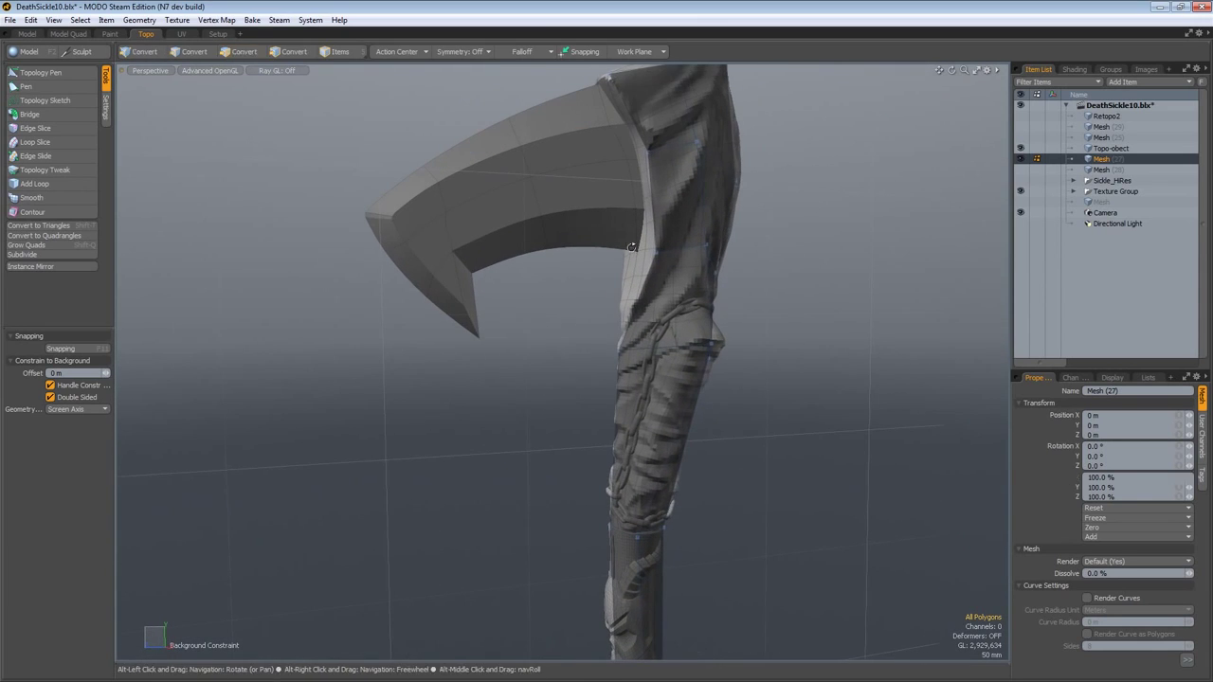
double_click(1098, 161)
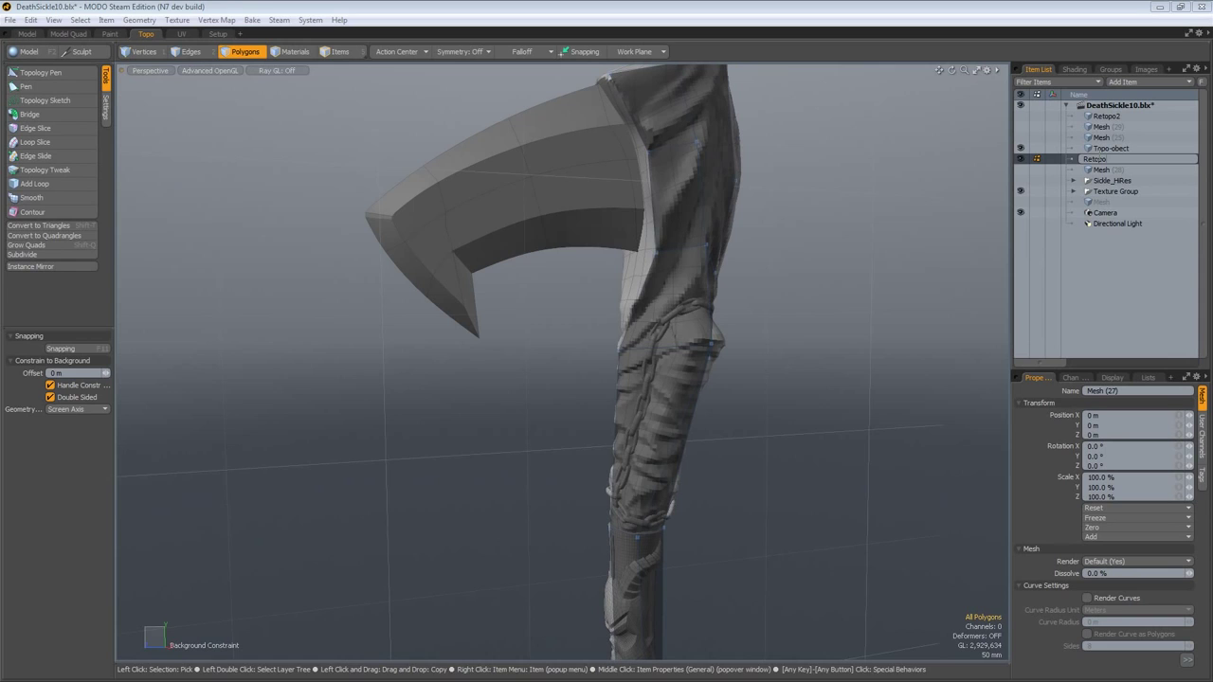
key(Return)
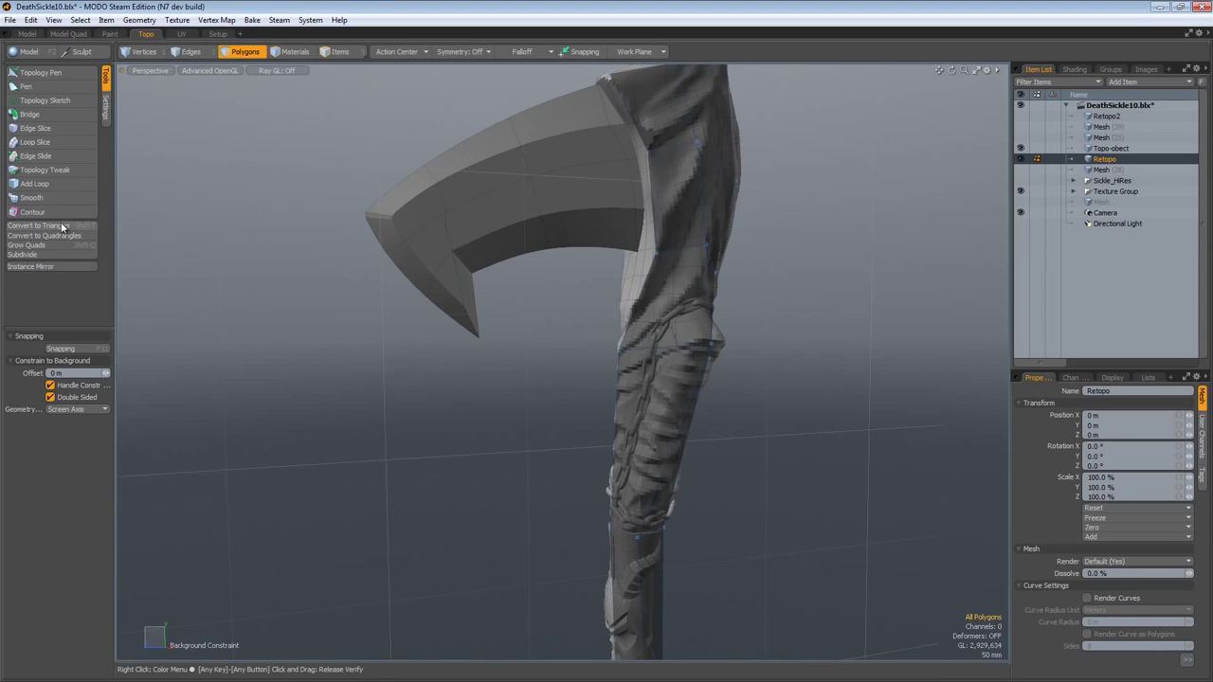
Slice a contour across the curved blade just in front of the head with the Contour tool, undoing the stray extra contour
click(78, 214)
alt+shift+drag(436, 180, 460, 319)
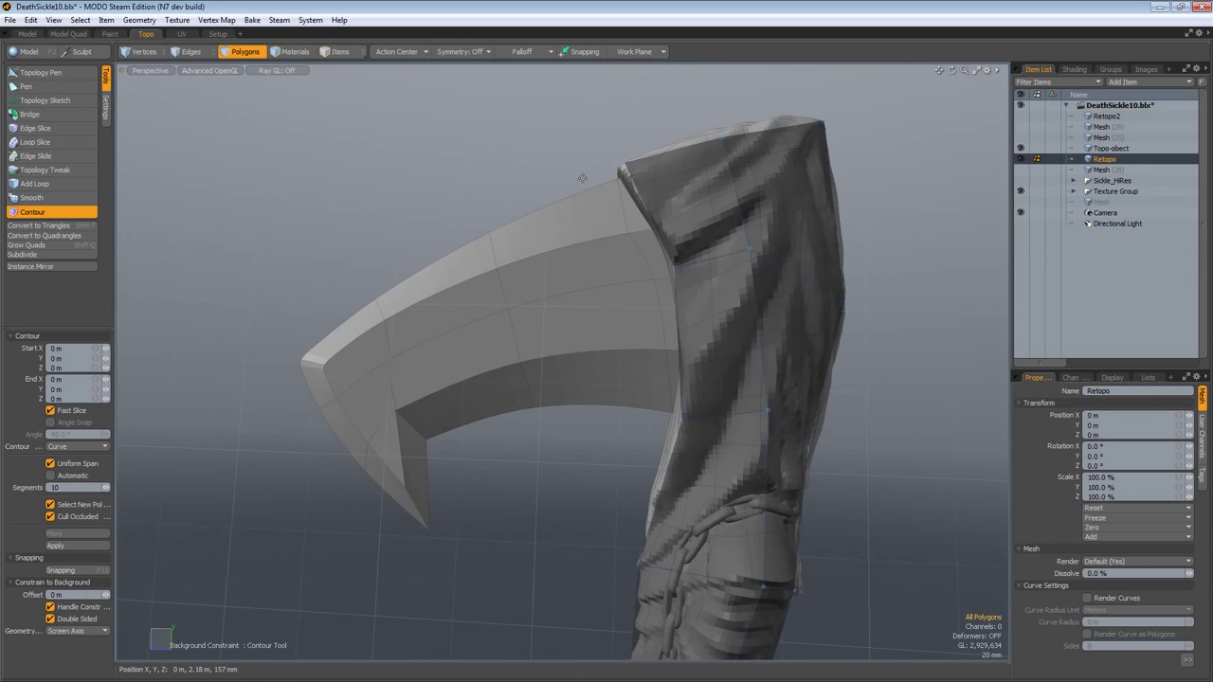
drag(572, 152, 639, 431)
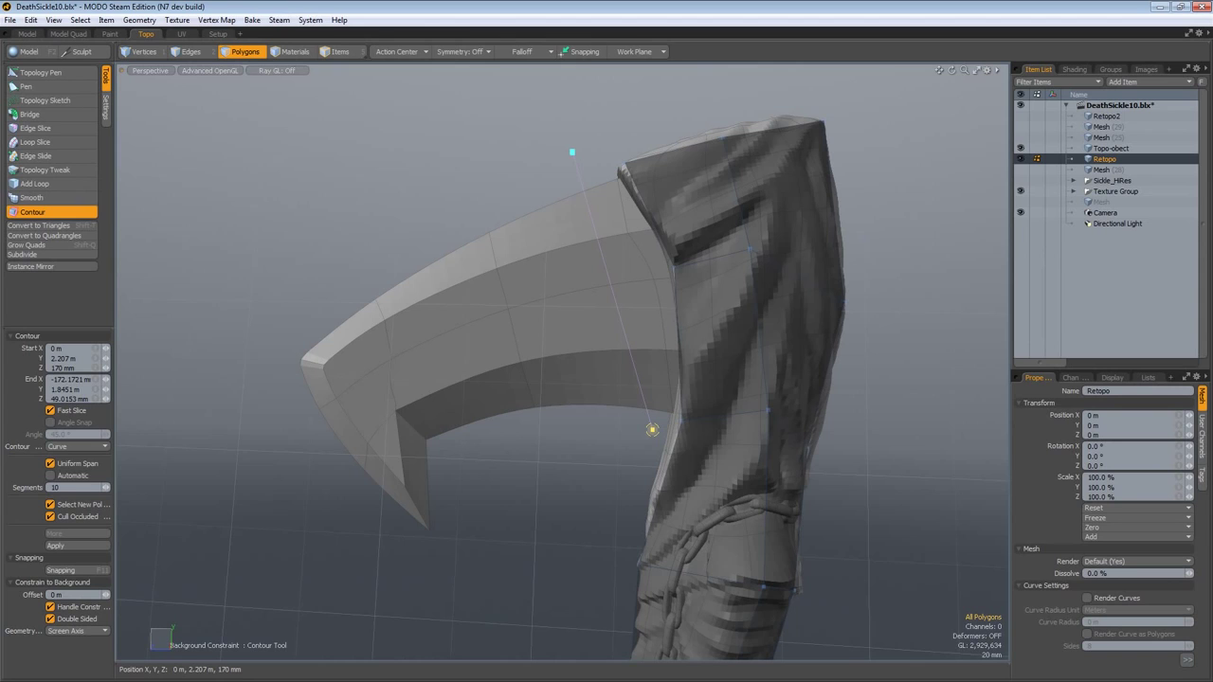
drag(652, 429, 674, 512)
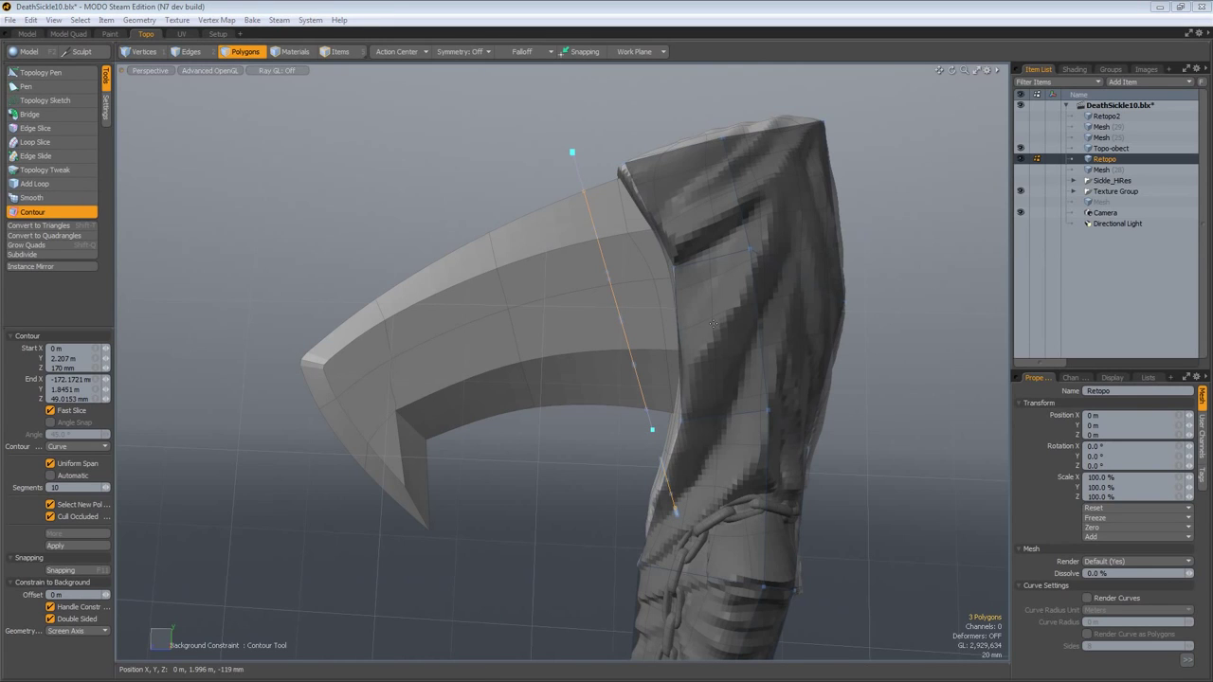
alt+drag(534, 379, 475, 439)
alt+drag(591, 425, 623, 421)
key(ctrl+z)
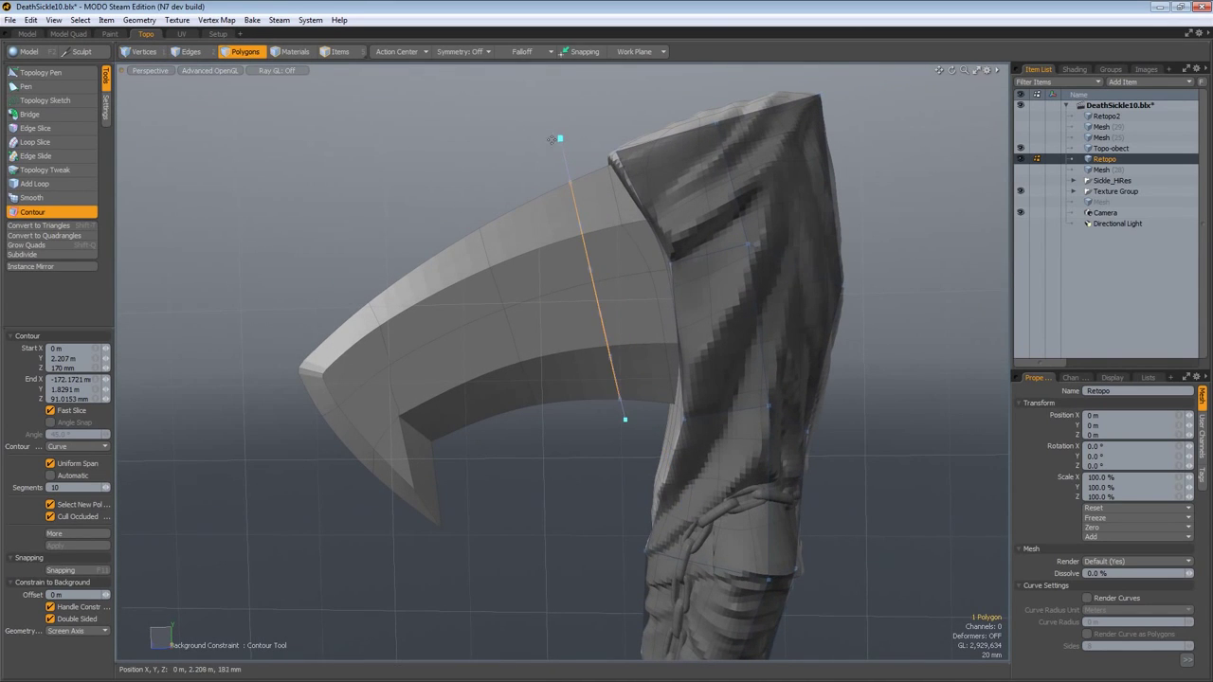
Shift both ends of the contour line closer to the head and set its segments to 10
drag(559, 140, 576, 132)
ctrl+alt+drag(626, 379, 649, 384)
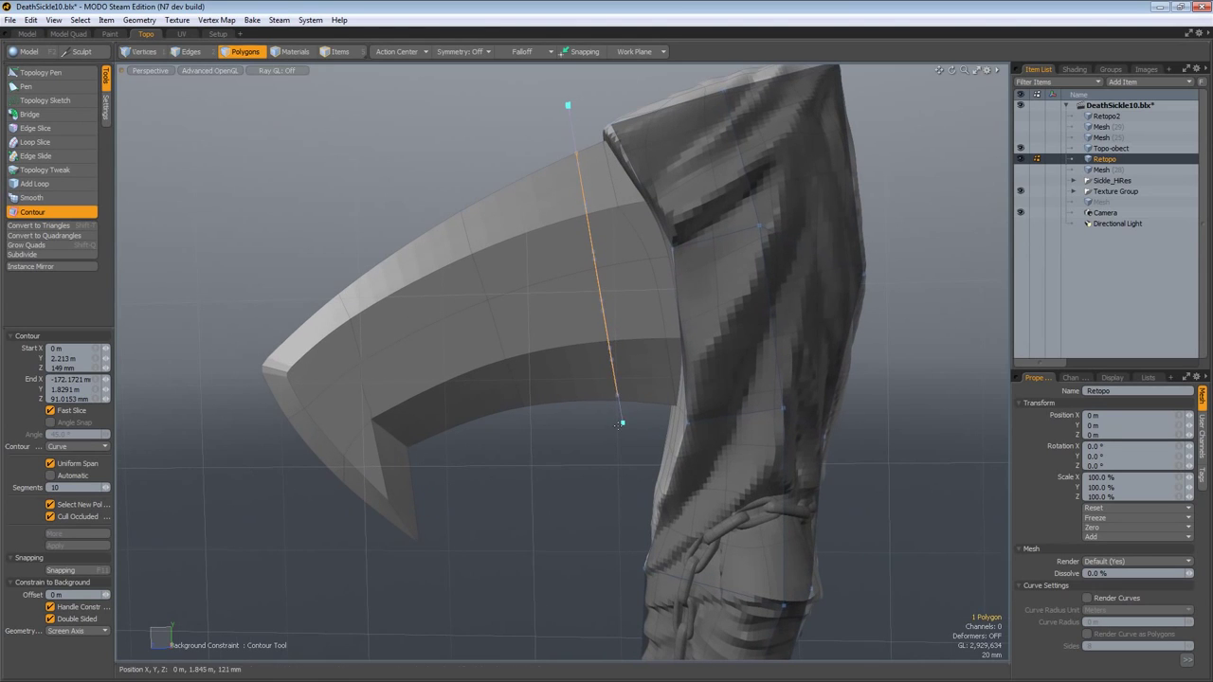
mouse_move(623, 424)
mouse_down()
mouse_move(658, 421)
mouse_move(624, 427)
mouse_move(651, 422)
mouse_move(640, 417)
mouse_up()
alt+drag(470, 411, 431, 408)
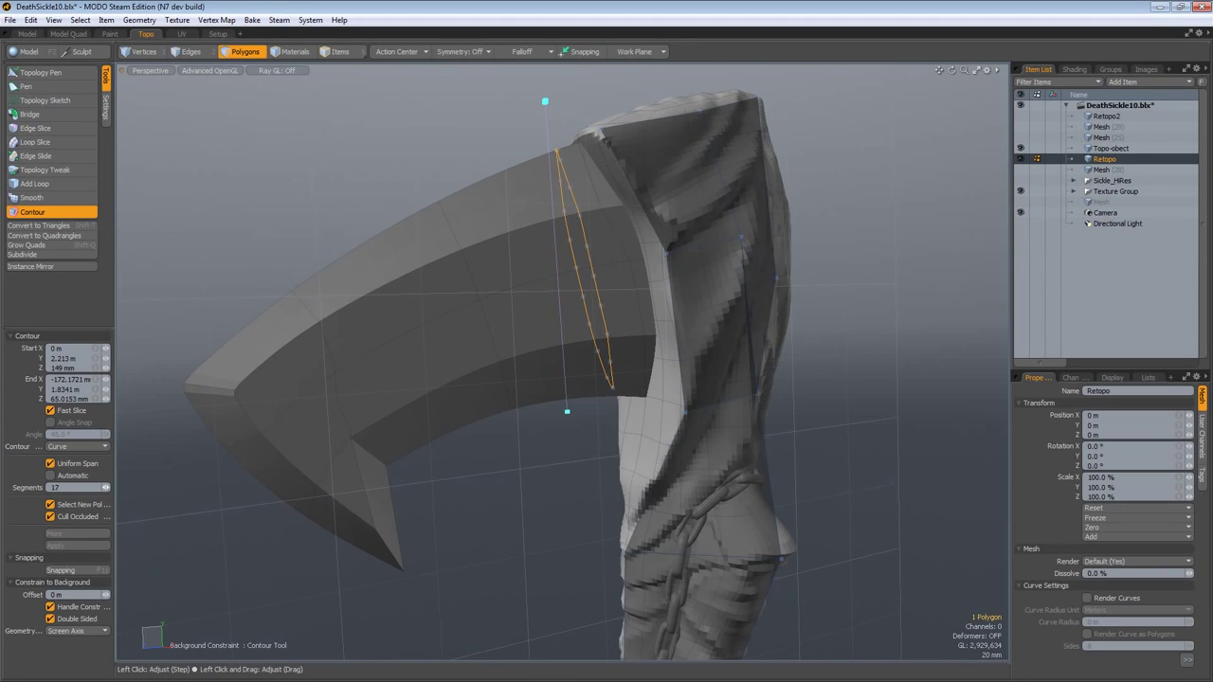
drag(64, 488, 40, 492)
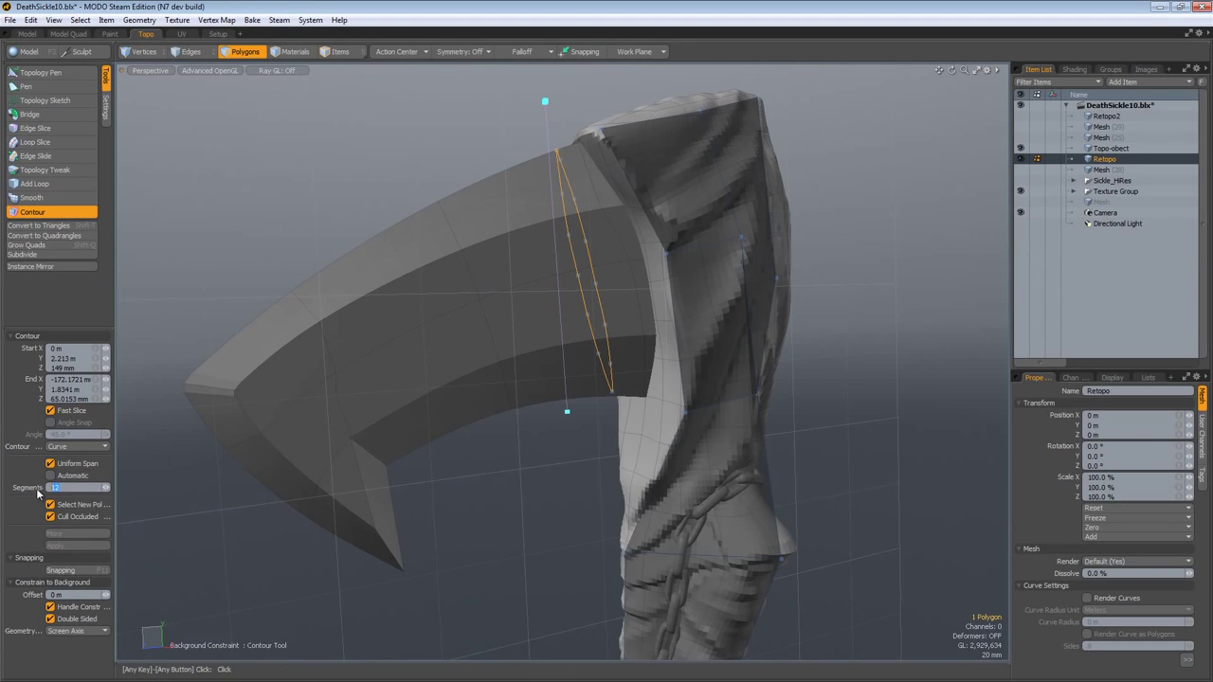
text(10)
key(Return)
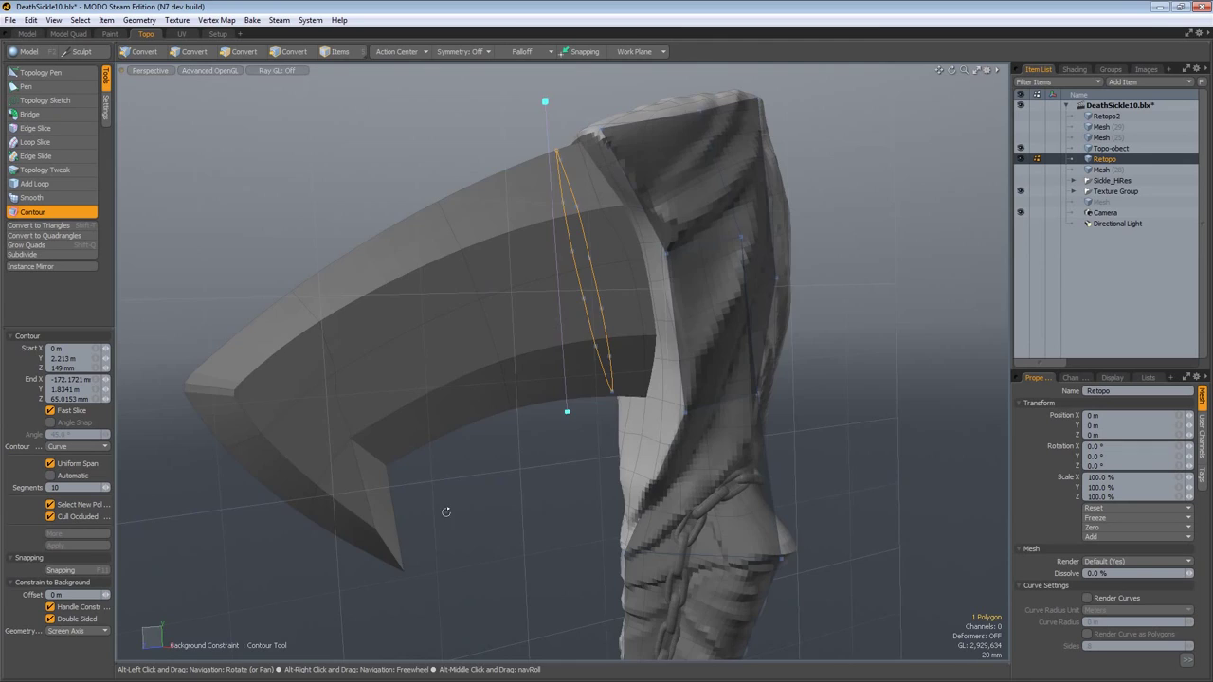
Slice a second contour across the blade near its tip and drop the Contour tool
alt+drag(445, 506, 412, 455)
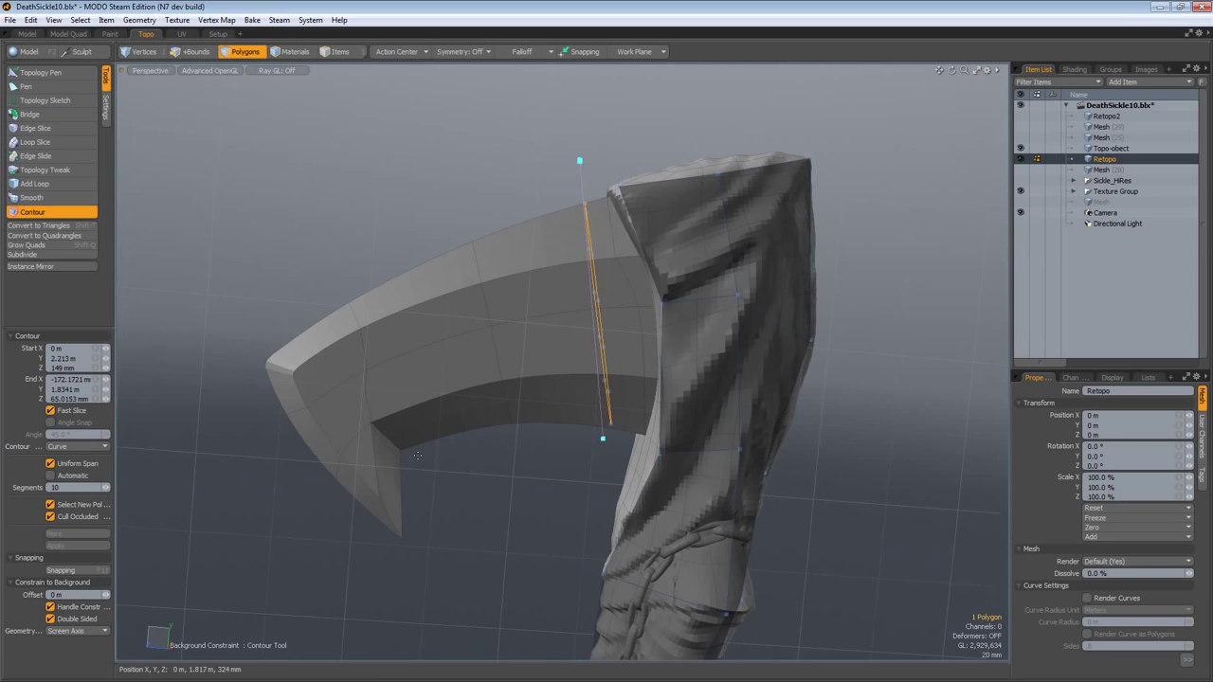
drag(415, 466, 282, 238)
mouse_move(304, 344)
alt+mouse_down()
mouse_move(427, 380)
mouse_move(301, 357)
alt+mouse_up()
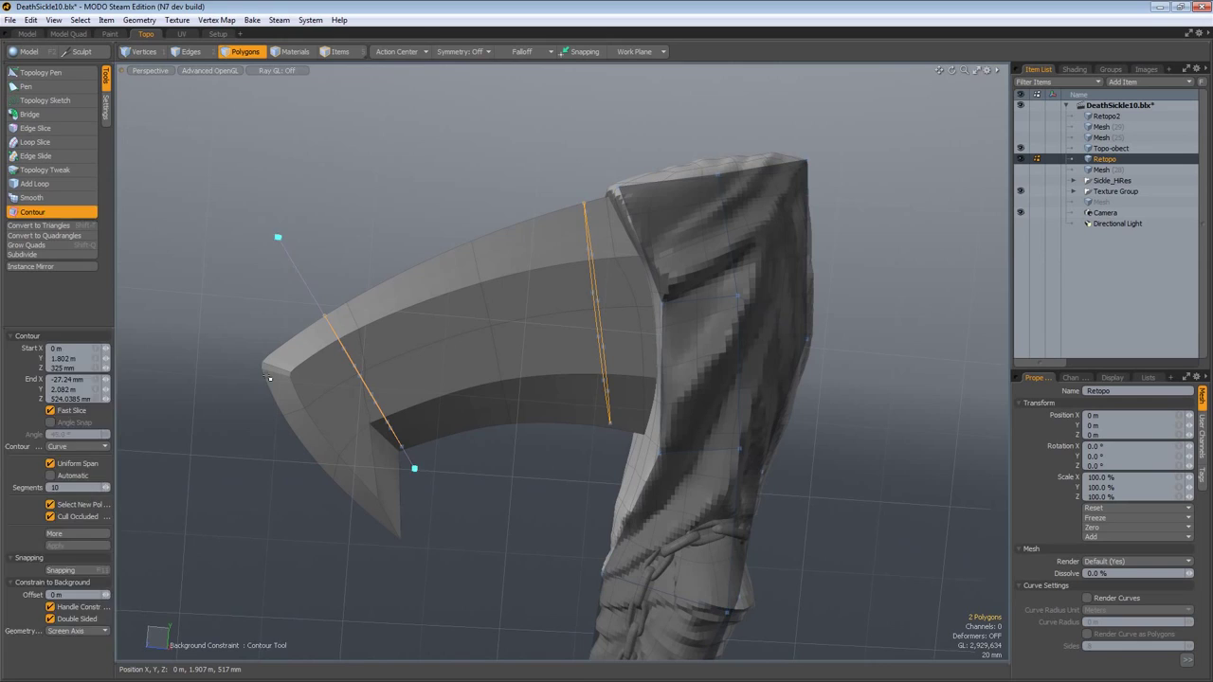
key(q)
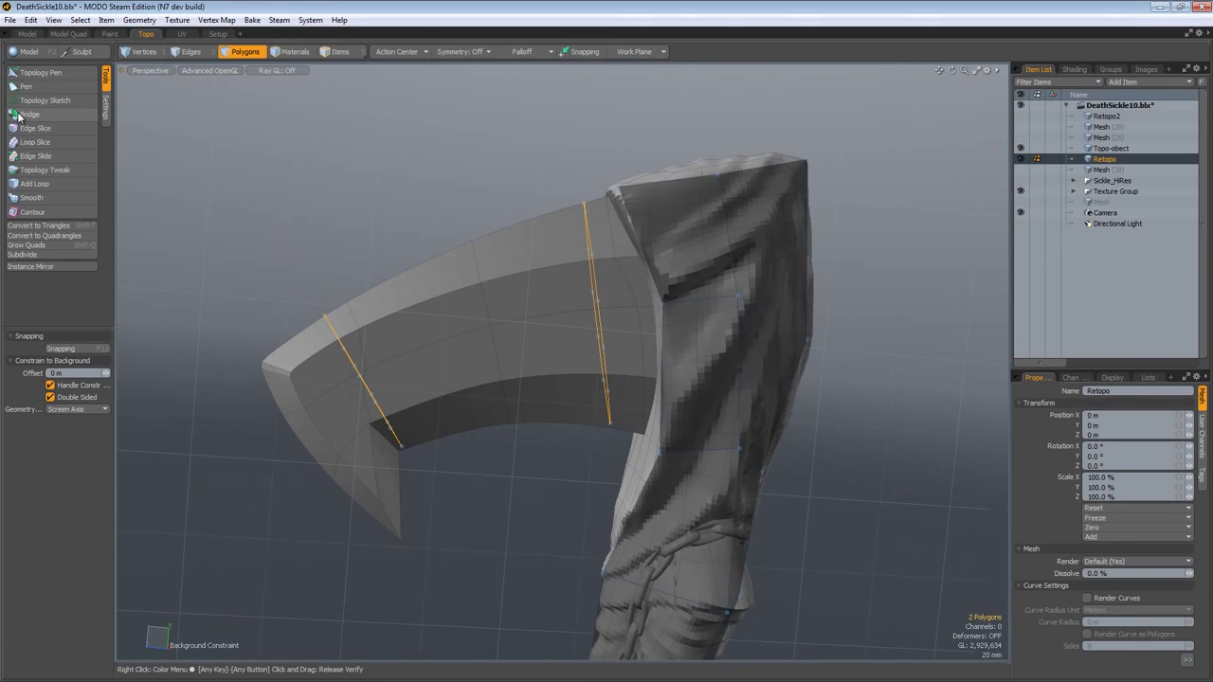
Bridge the two blade contours with Auto Connection off and 3 segments
click(37, 114)
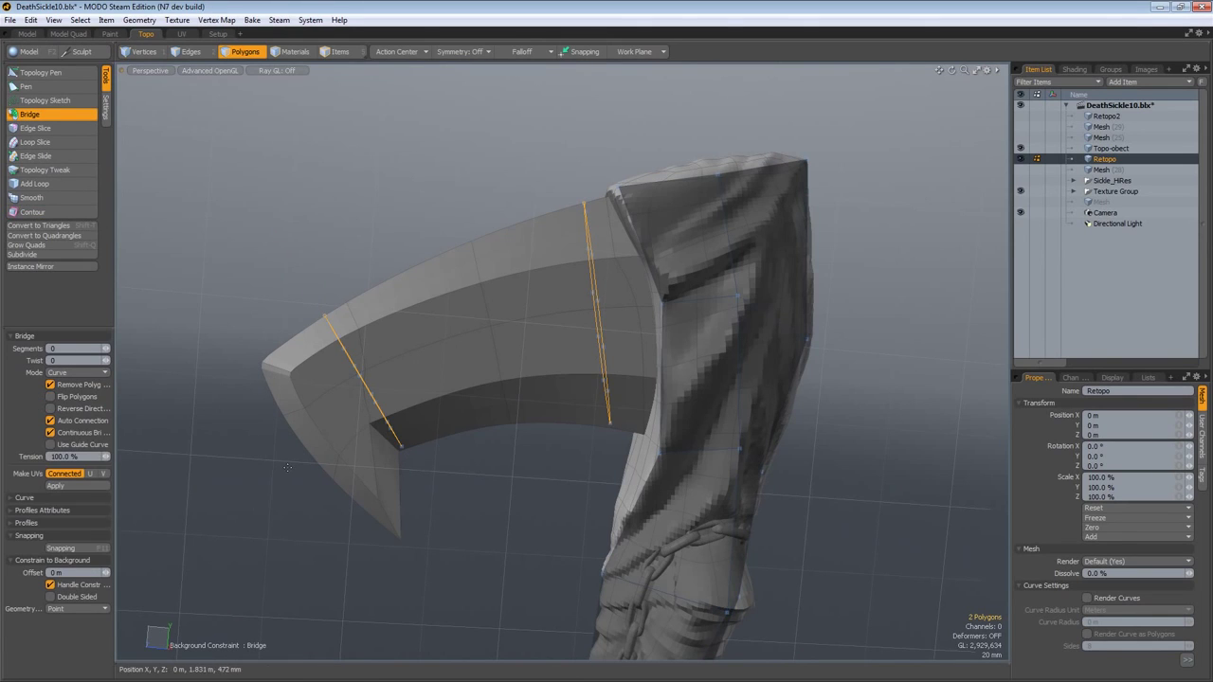
click(51, 420)
click(422, 208)
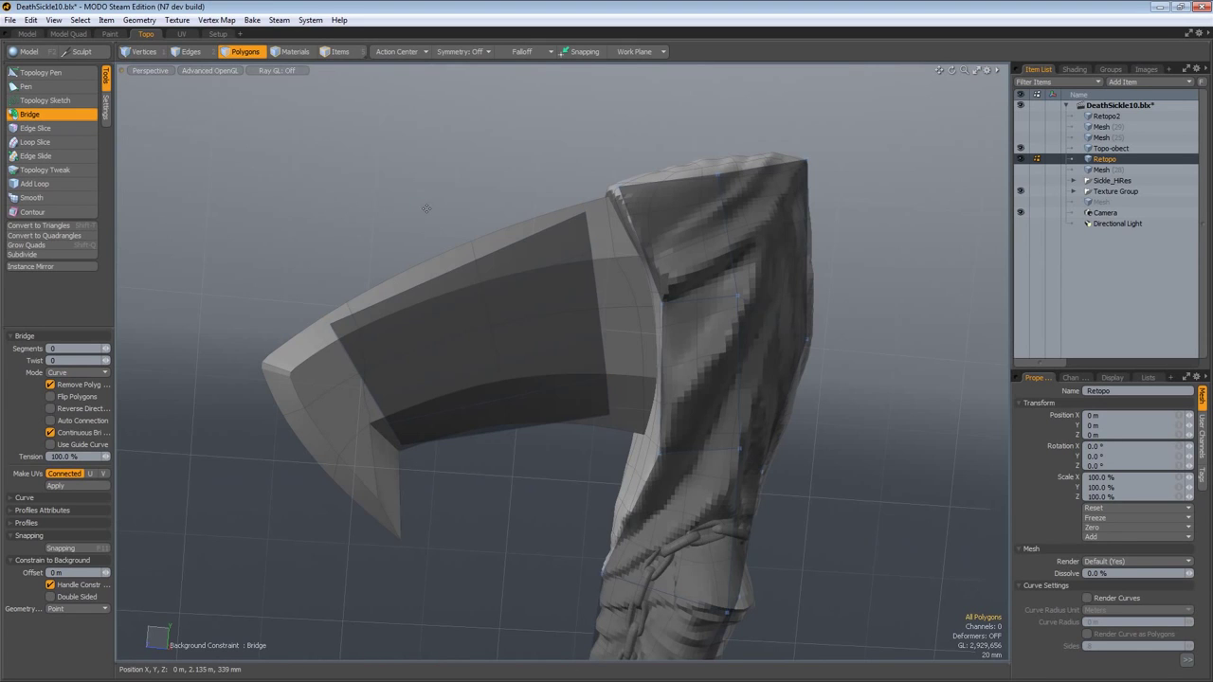
alt+drag(380, 244, 310, 286)
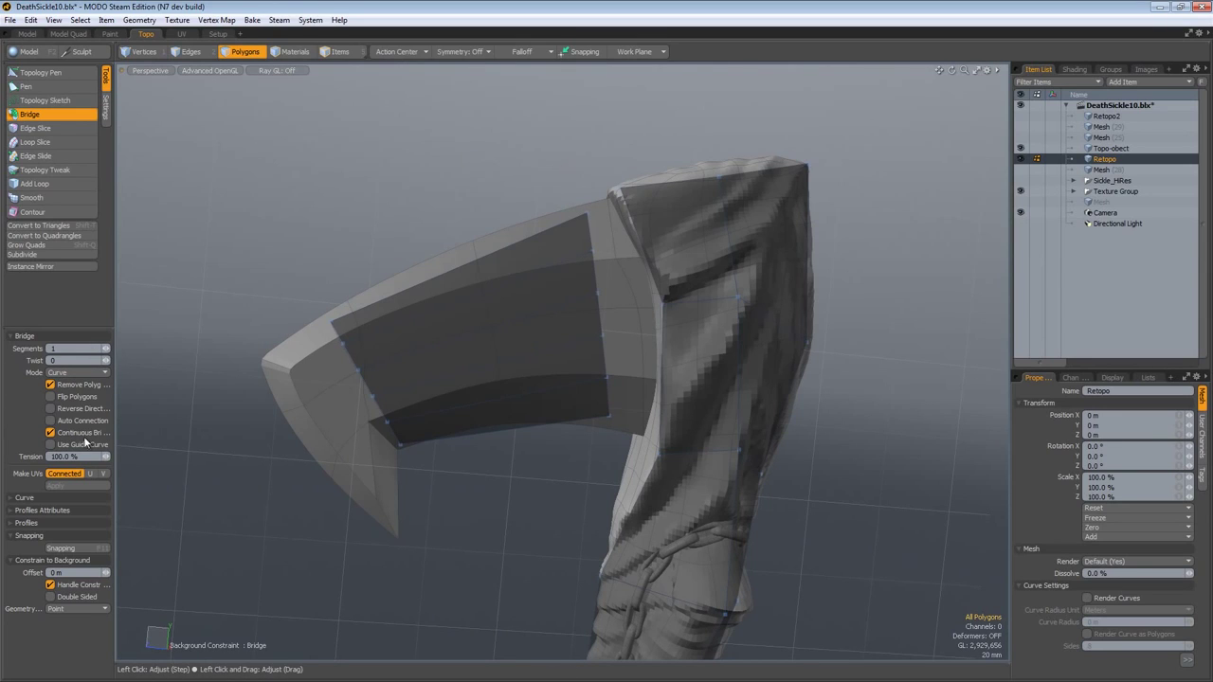
drag(106, 349, 114, 348)
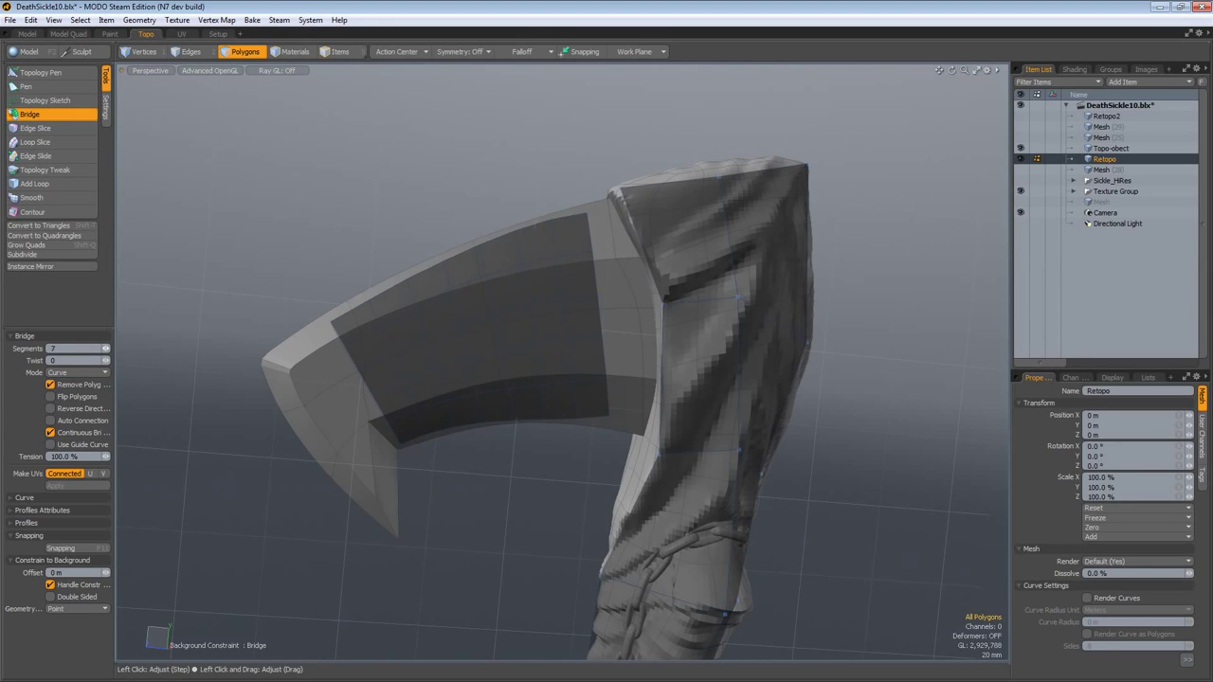
click(106, 350)
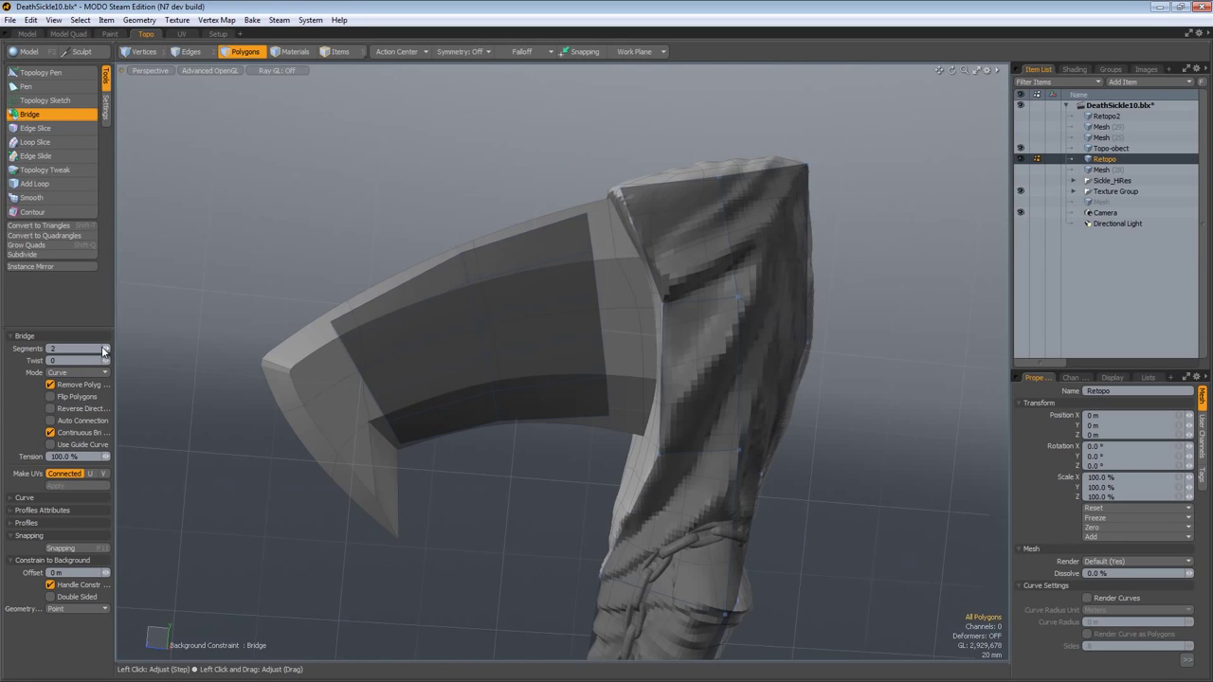
click(108, 350)
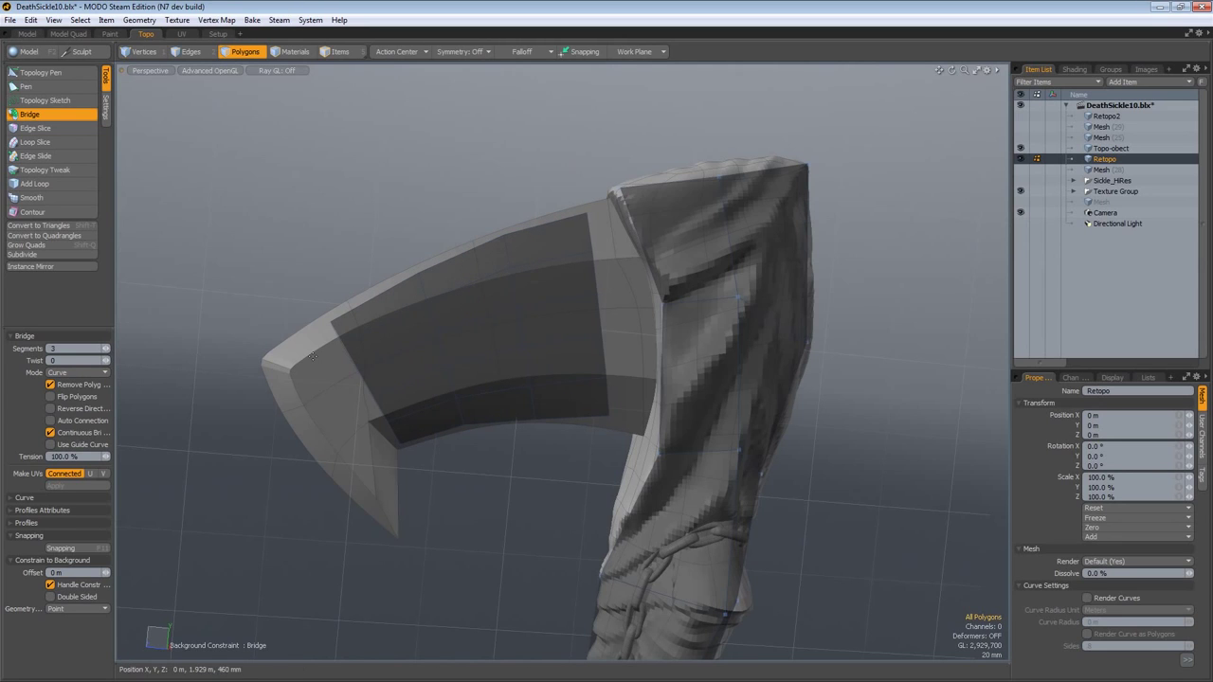
Select the bridged quads covering the opposite side of the blade and delete them
key(space)
mouse_move(281, 367)
alt+mouse_down()
mouse_move(357, 364)
mouse_move(452, 388)
mouse_move(642, 352)
mouse_move(516, 252)
mouse_move(555, 396)
mouse_move(619, 447)
alt+mouse_up()
key(1)
key(3)
mouse_move(535, 400)
mouse_down()
mouse_move(590, 406)
mouse_move(658, 332)
mouse_move(270, 414)
mouse_move(464, 405)
mouse_move(630, 365)
mouse_up()
mouse_move(644, 303)
shift+mouse_down()
mouse_move(595, 262)
mouse_move(535, 255)
shift+mouse_up()
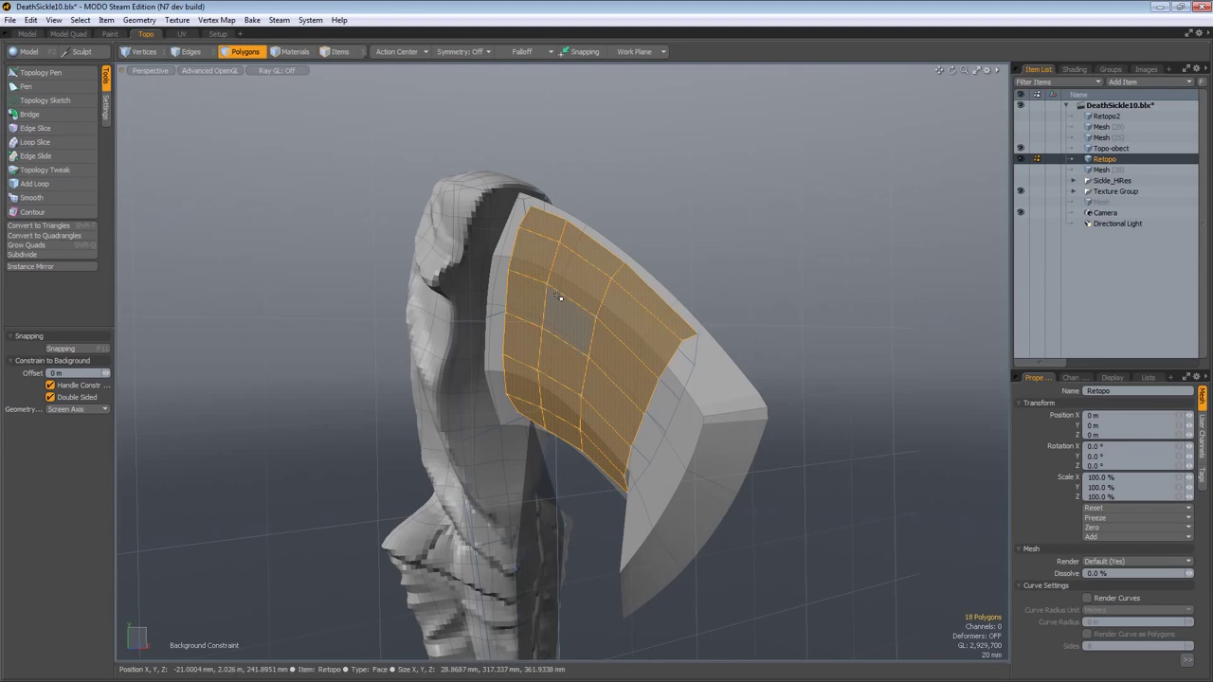
key(BackSpace)
Fit the remaining strip's upper border to the blade's outer curved edge with the Topology Pen
alt+drag(648, 344, 426, 299)
click(41, 73)
ctrl+alt+drag(431, 214, 498, 212)
alt+drag(498, 212, 383, 217)
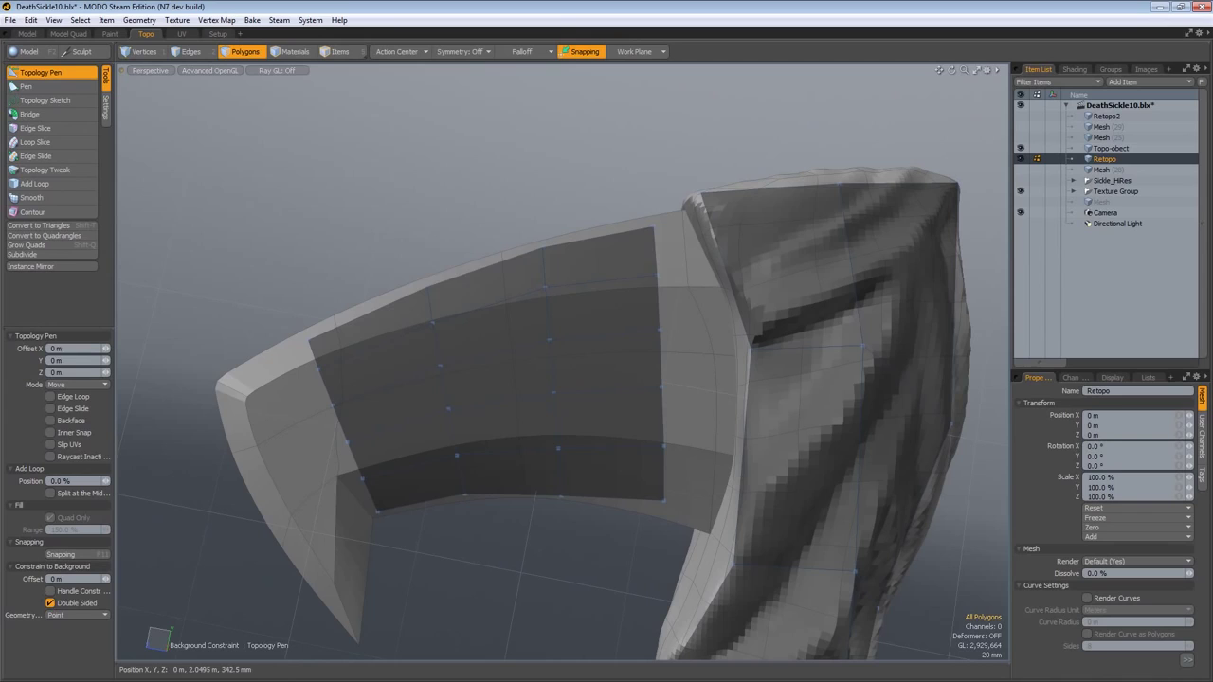
drag(427, 286, 463, 237)
drag(543, 250, 544, 239)
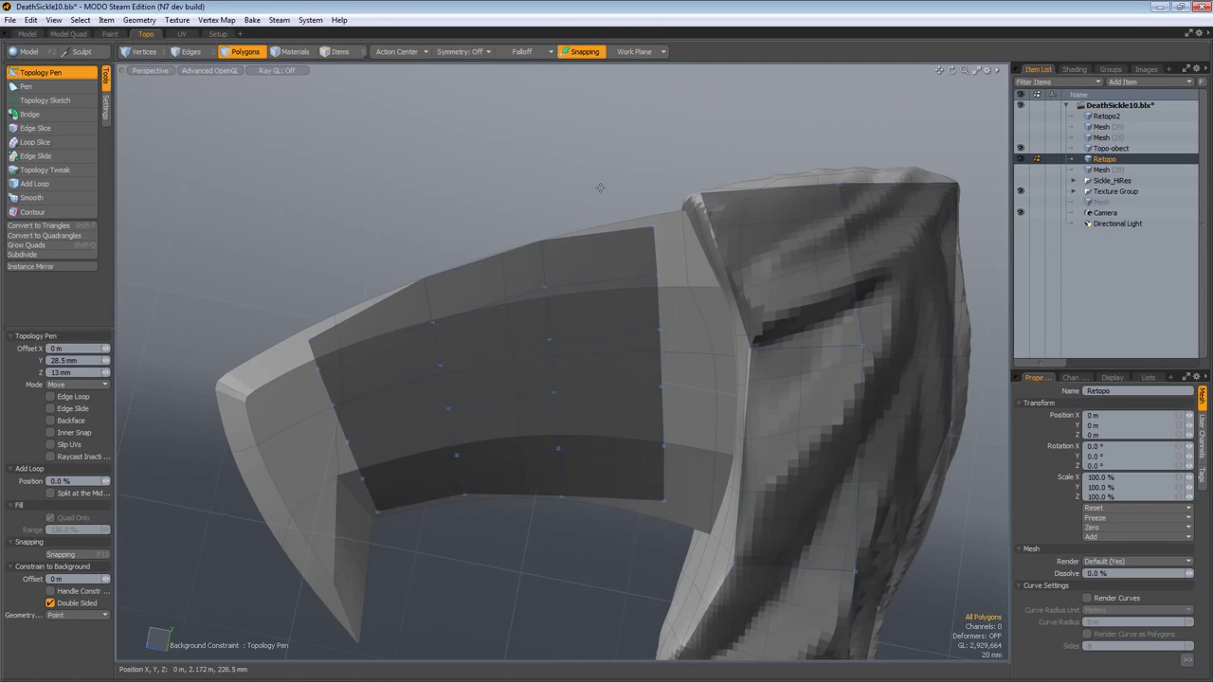
alt+drag(641, 233, 657, 211)
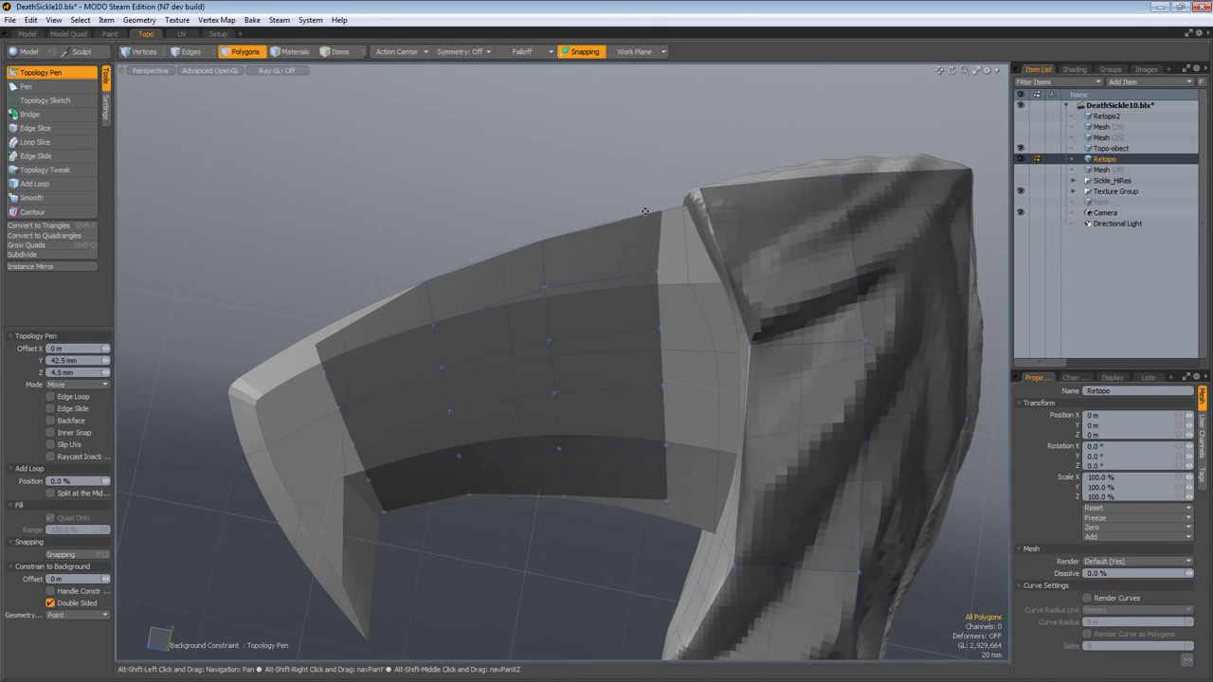
alt+shift+drag(302, 210, 394, 188)
alt+drag(438, 306, 401, 310)
alt+shift+drag(468, 207, 396, 110)
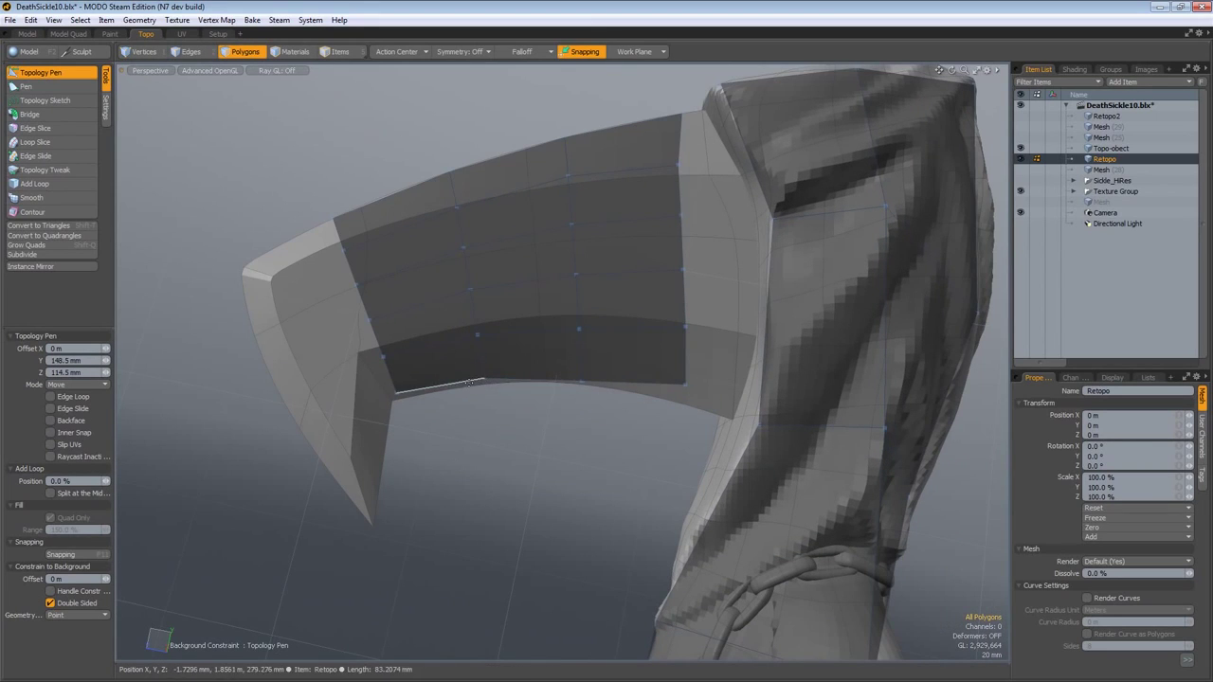
Fit the strip's lower border to the blade's inner curved edge, including the corners near the tip and the head
drag(439, 385, 393, 399)
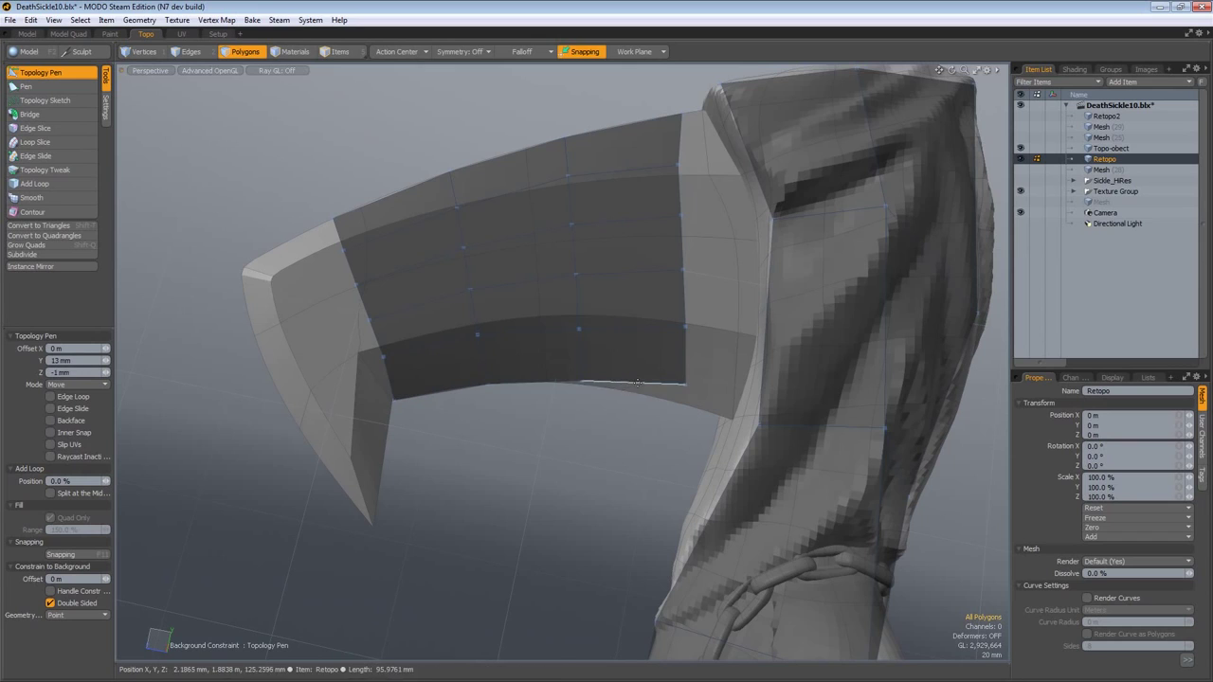
drag(637, 383, 694, 406)
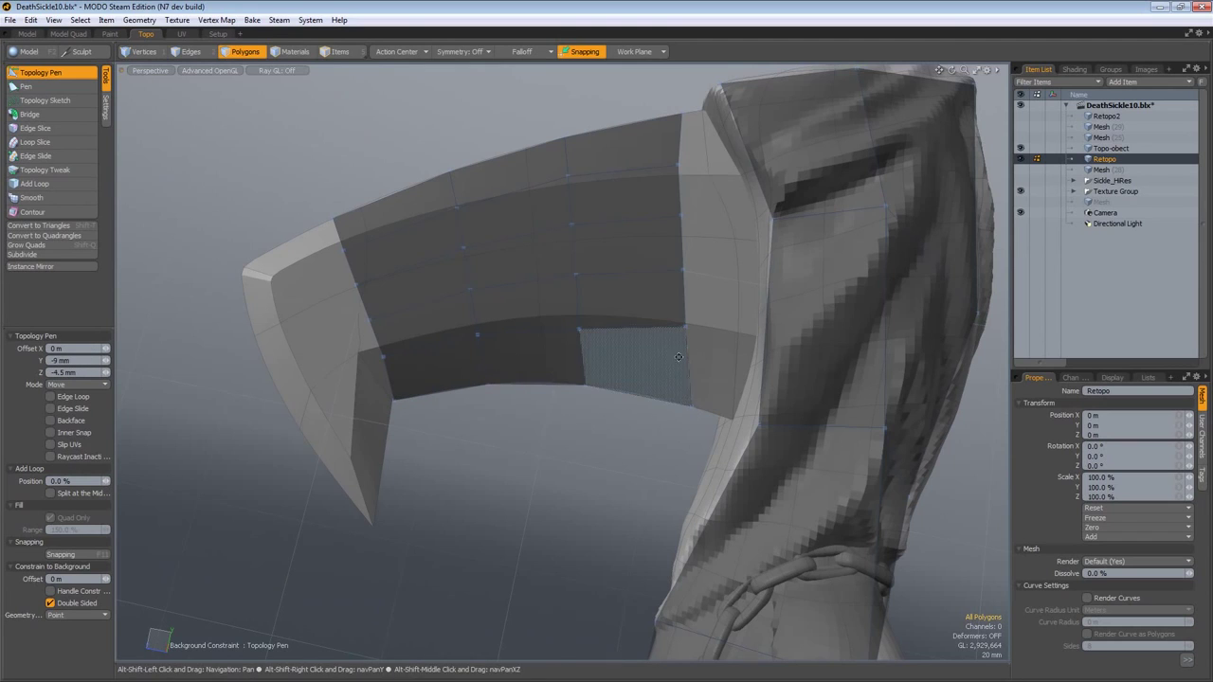
alt+shift+drag(673, 339, 584, 357)
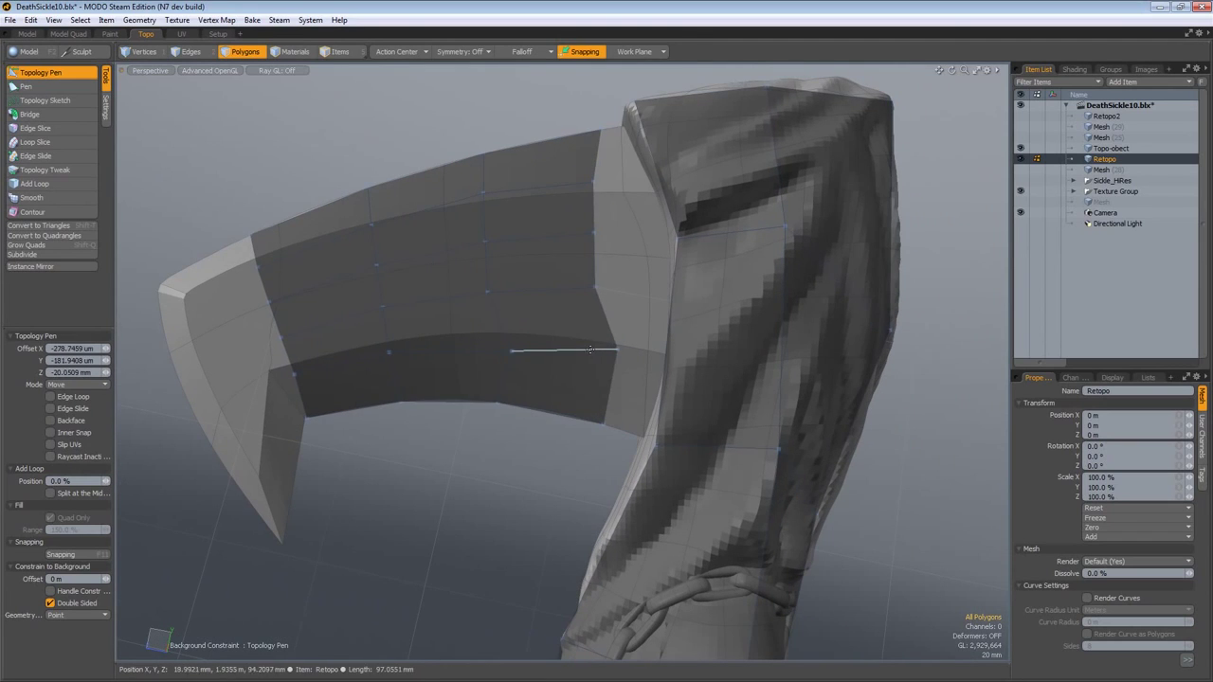
Fit the lower vertices at the strip's head end to the blade's border beside the head with the Topology Pen
drag(596, 344, 661, 353)
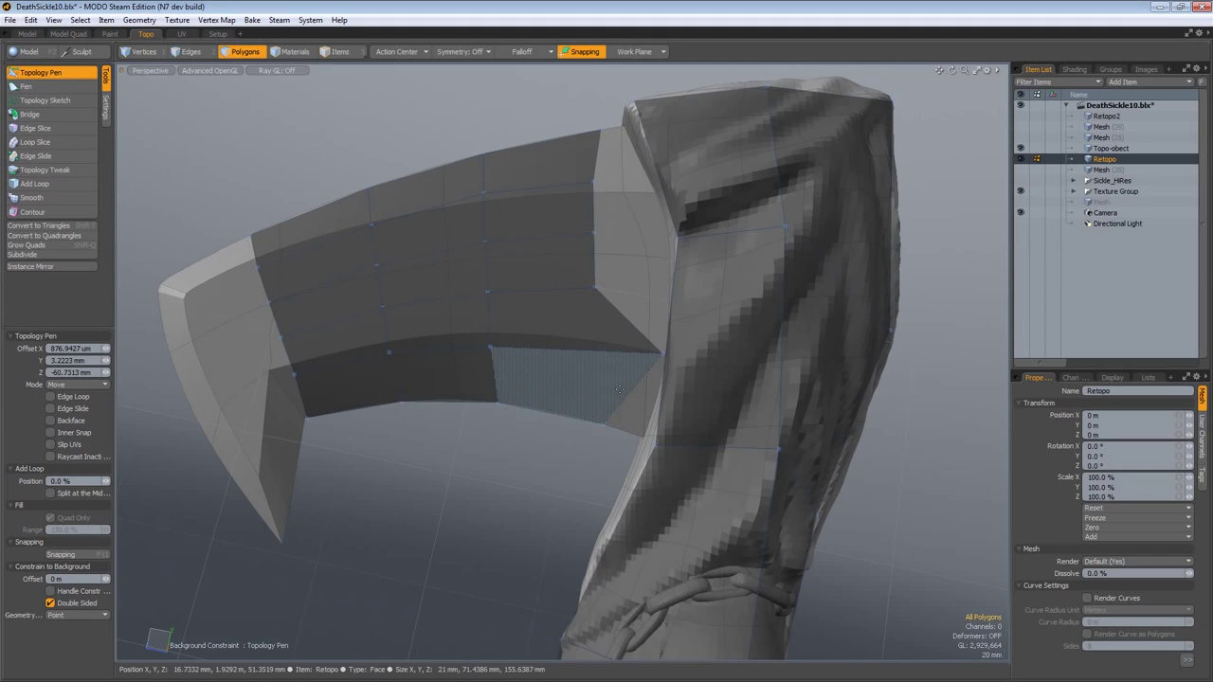
drag(598, 429, 655, 438)
alt+shift+drag(562, 263, 796, 394)
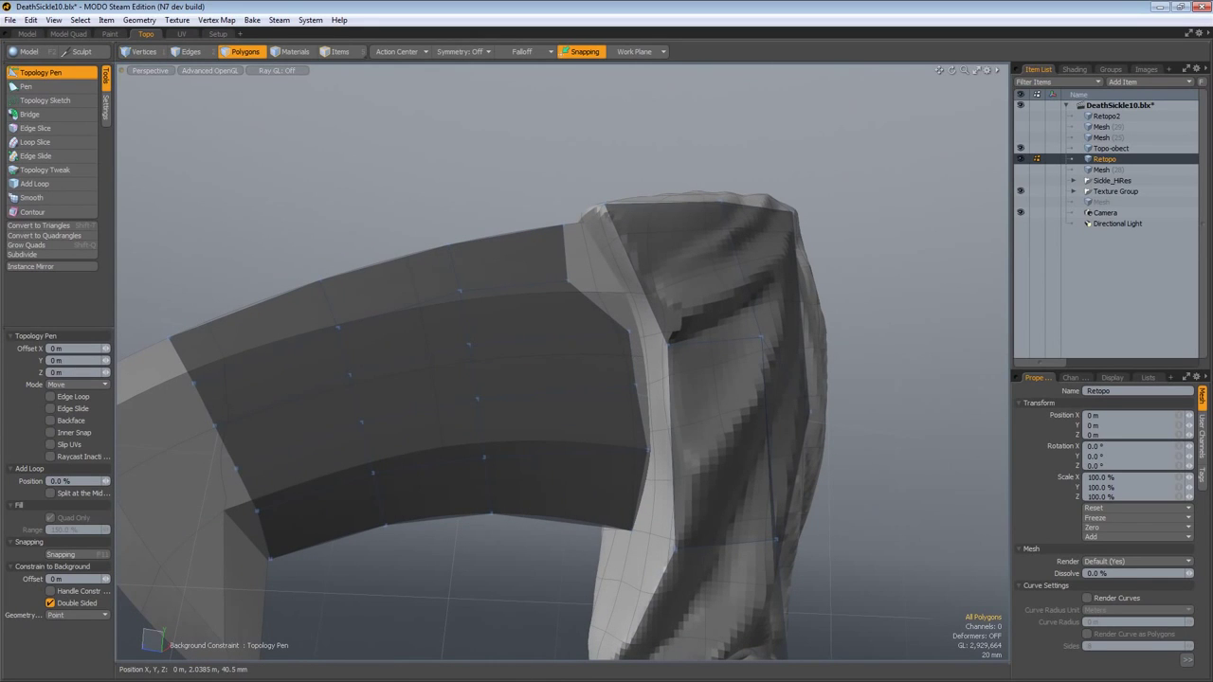
Pull the strip's lower vertex at the tip end onto the blade's inner corner near the tip
alt+drag(616, 364, 502, 384)
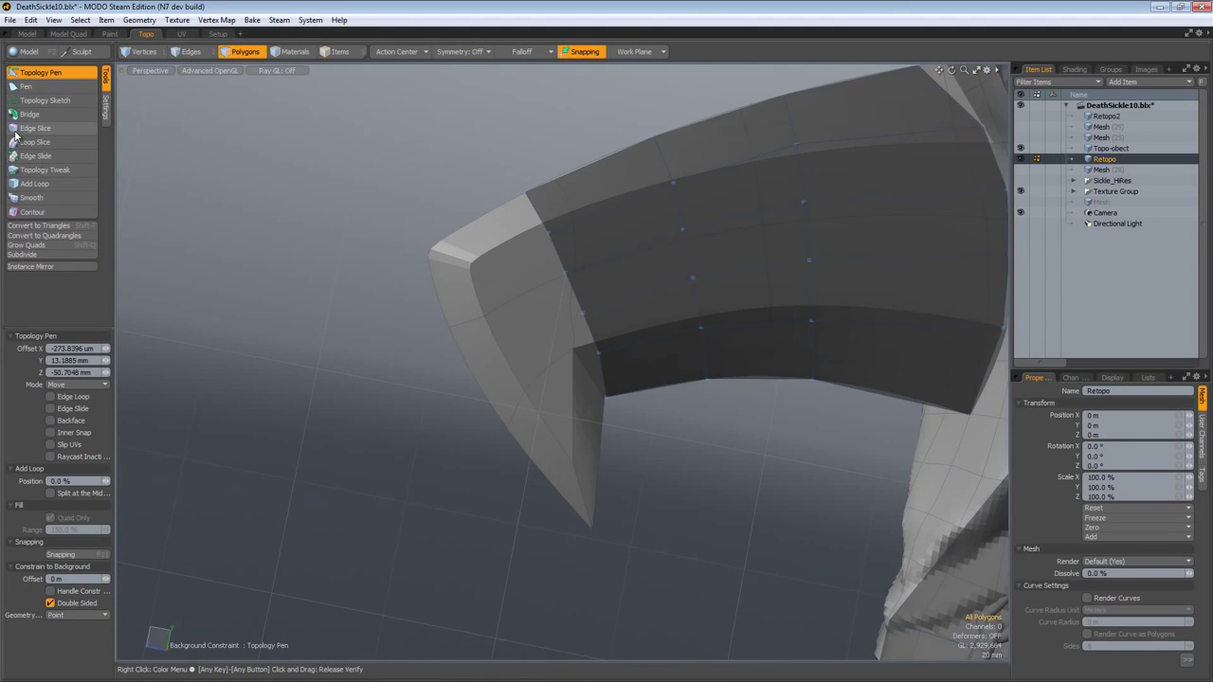
alt+drag(531, 306, 478, 307)
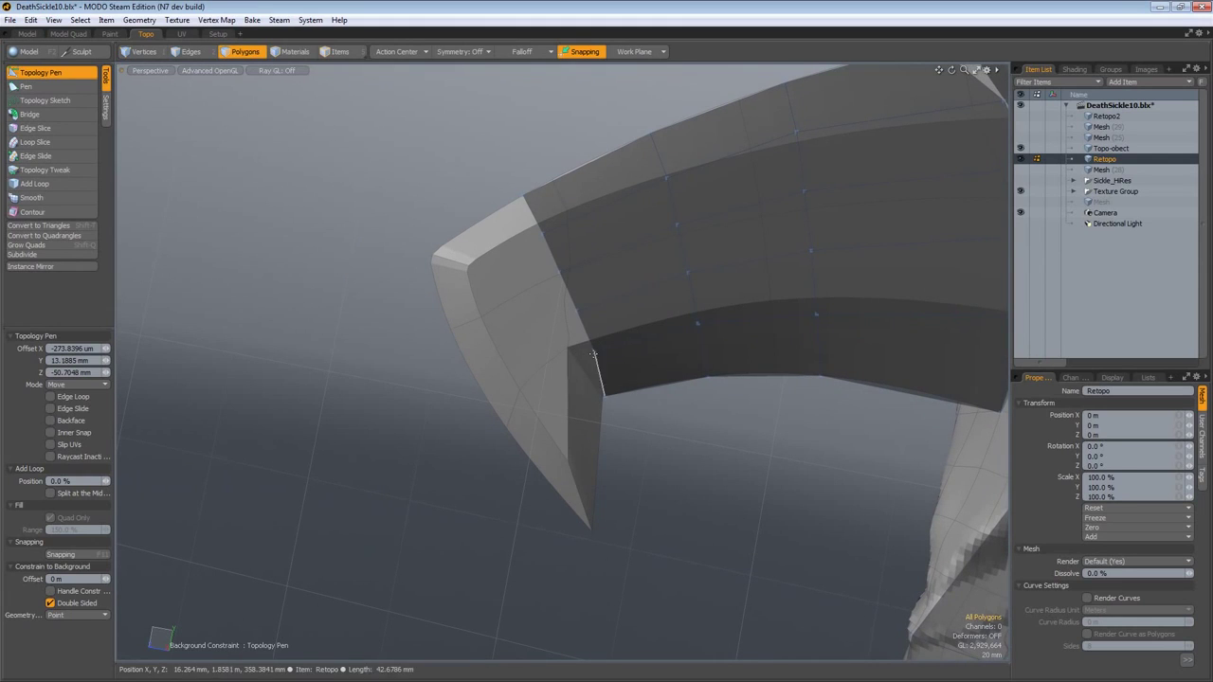
drag(592, 353, 568, 348)
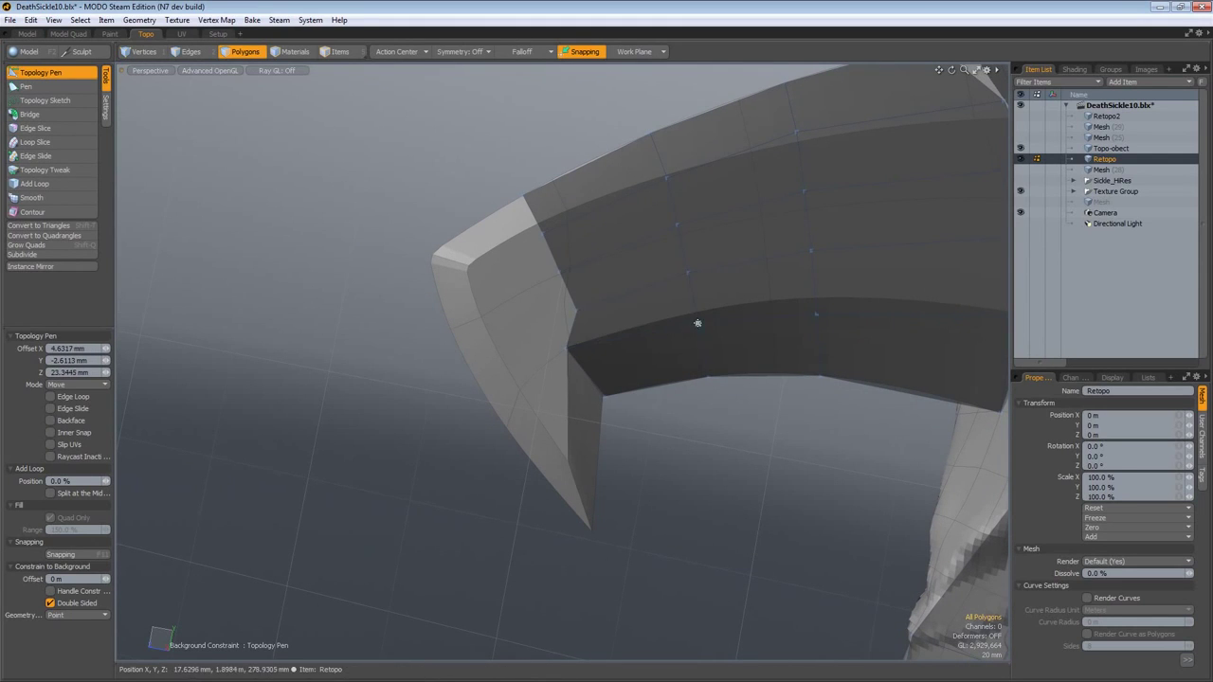
alt+drag(701, 326, 716, 329)
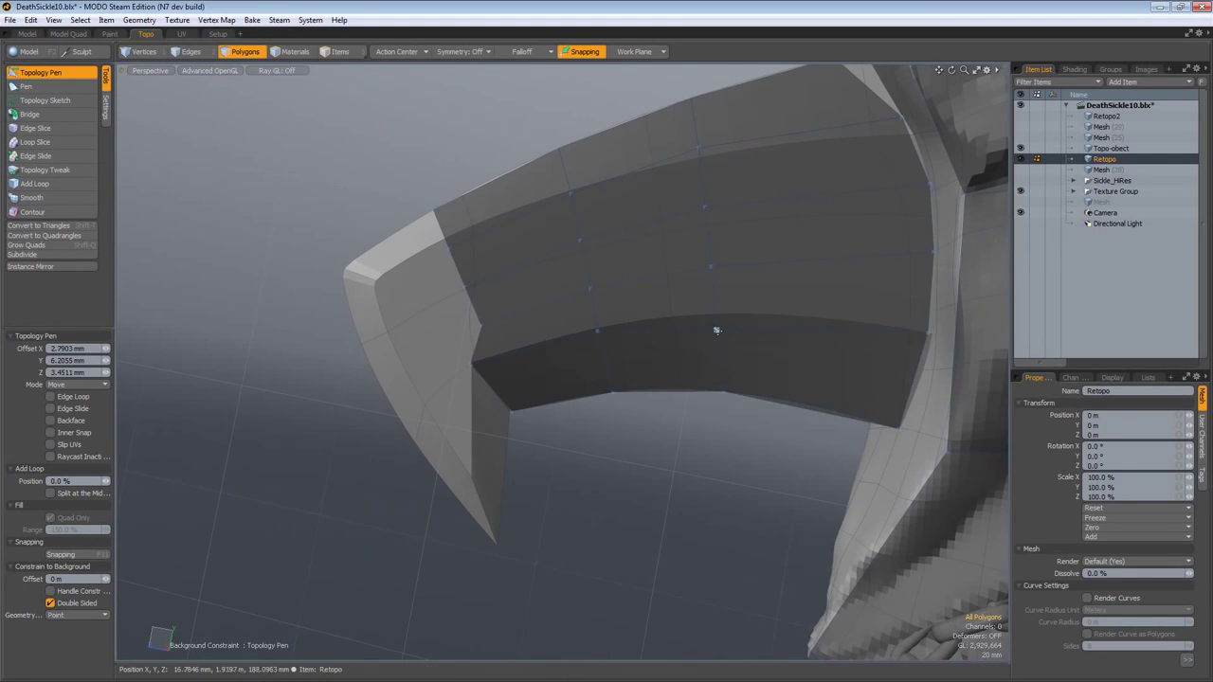
Select the two extra lengthwise edge loops in the middle of the blade strip and delete them
alt+drag(514, 293, 541, 306)
key(space)
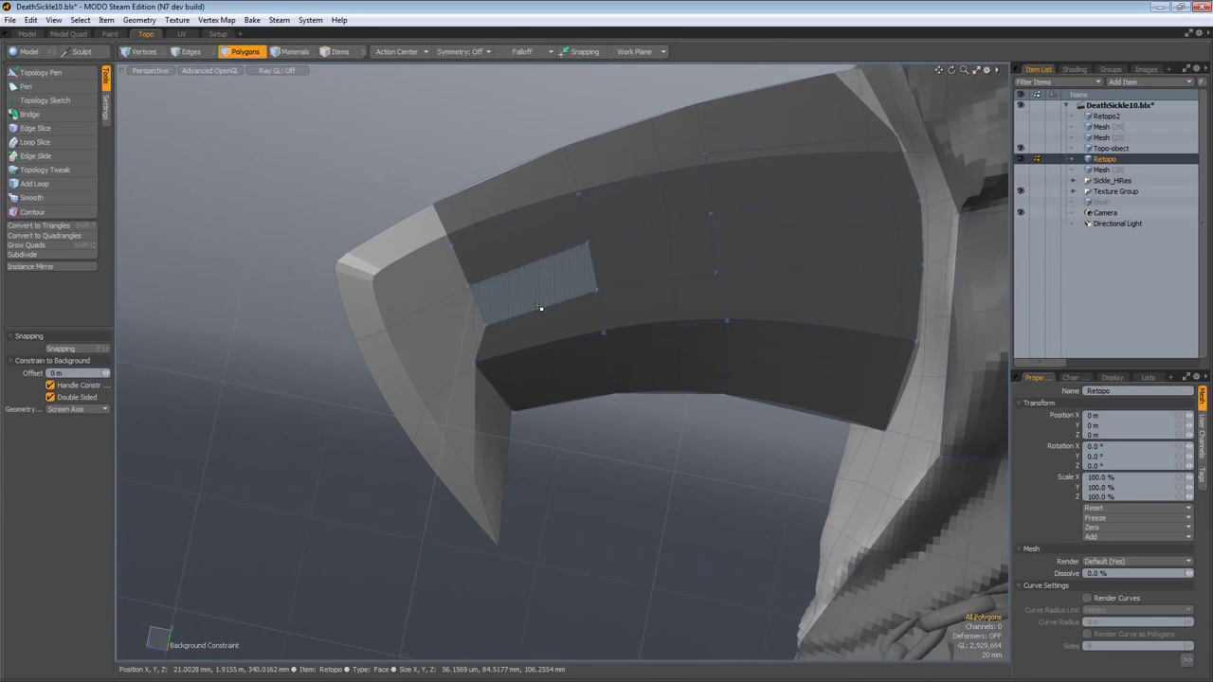
key(space)
key(space)
click(517, 310)
double_click(517, 309)
click(528, 311)
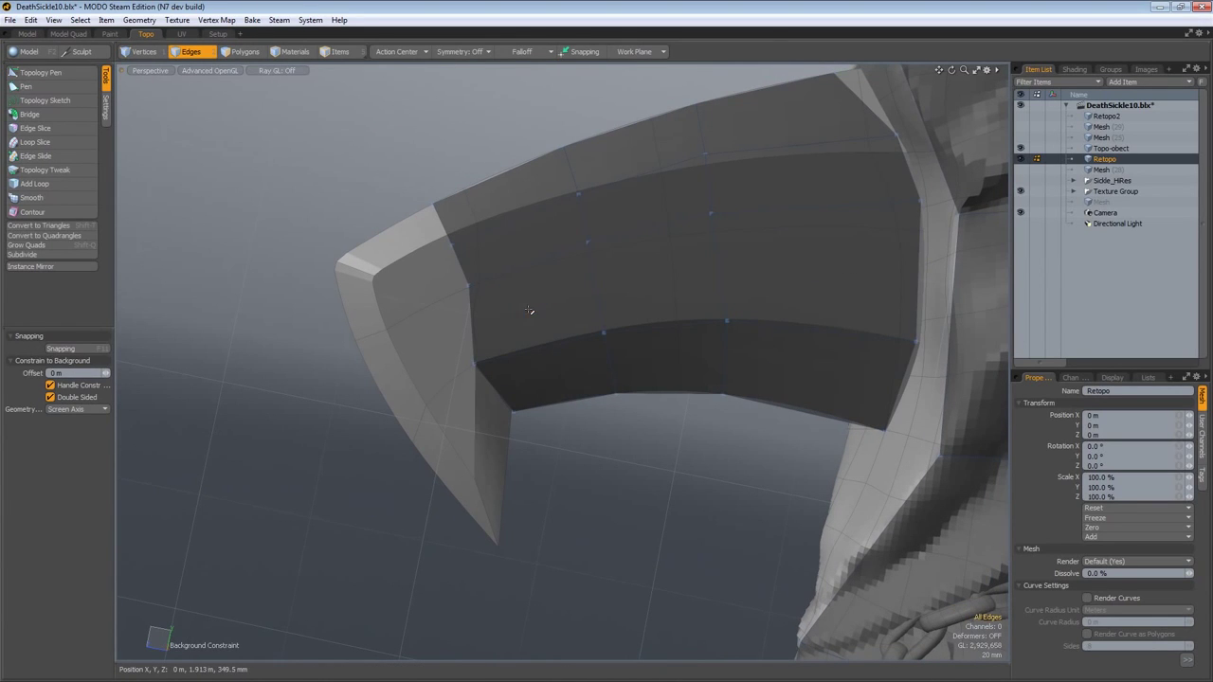
click(496, 269)
key(Delete)
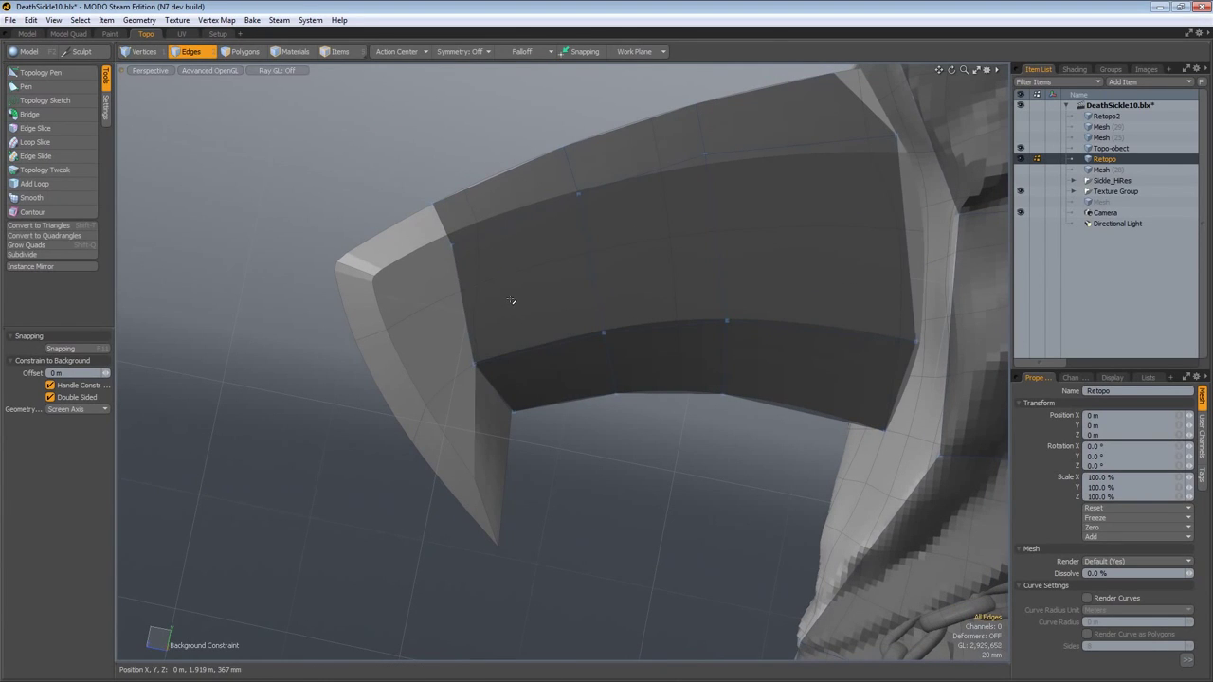
Adjust the remaining blade vertices with the Topology Pen to follow the bevel lines and space the quads evenly
click(41, 72)
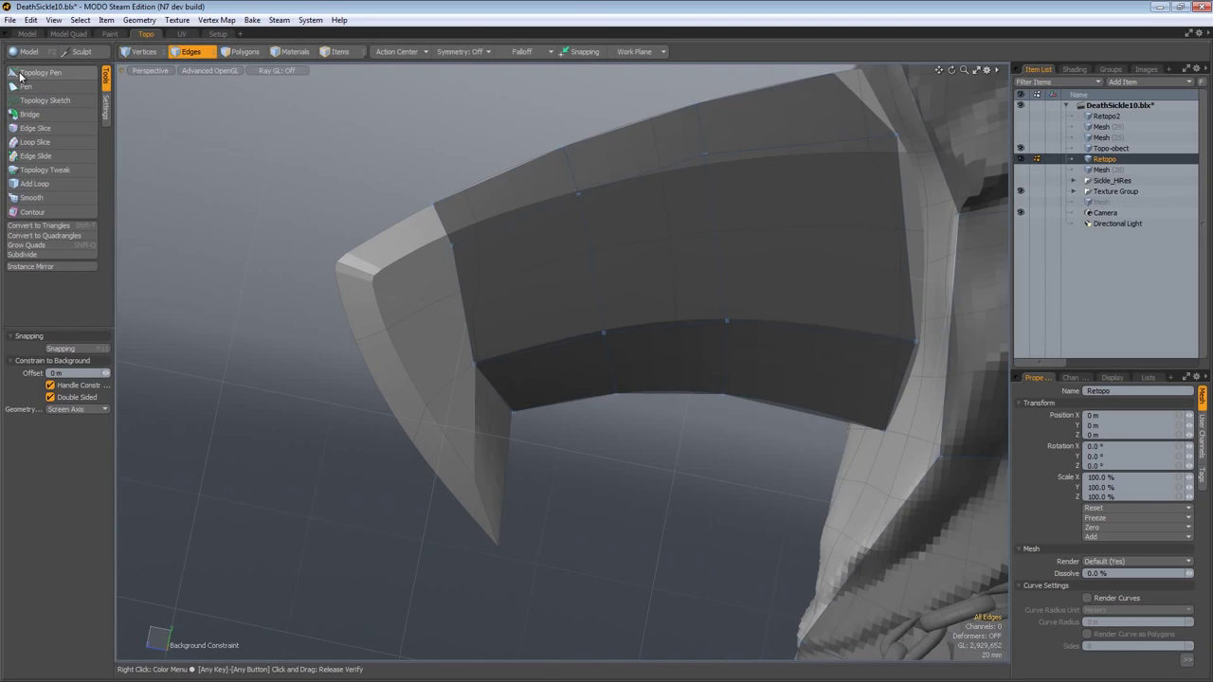
drag(442, 251, 433, 249)
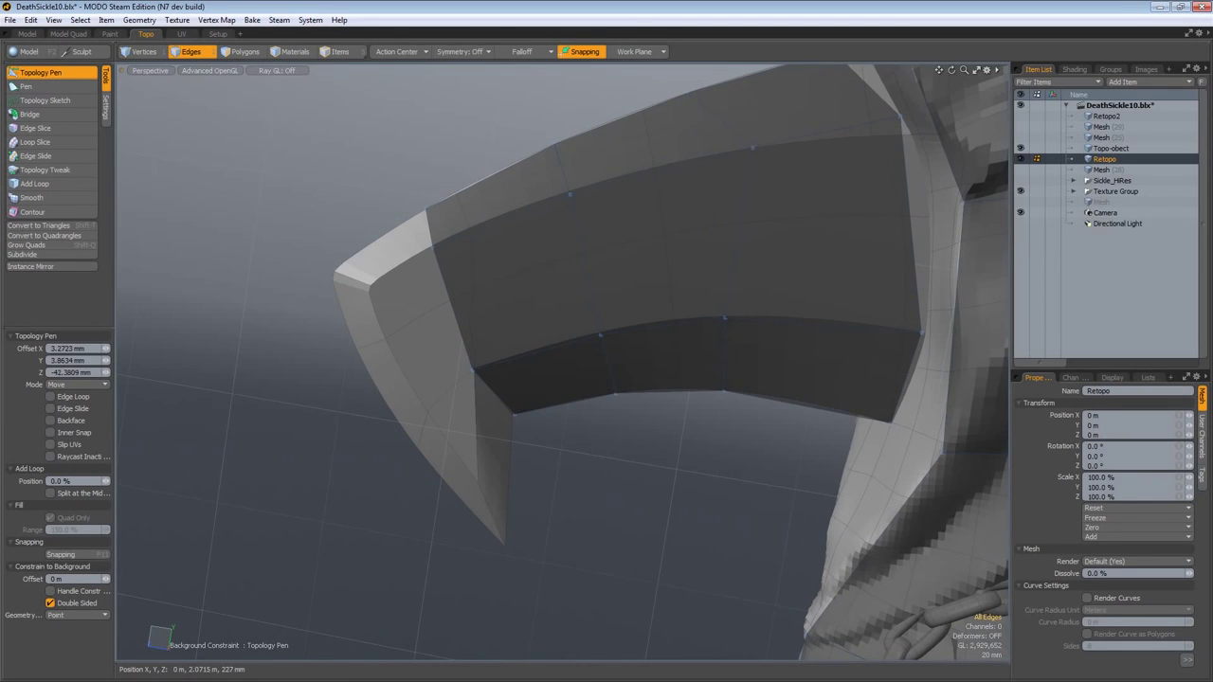
alt+shift+drag(739, 99, 615, 275)
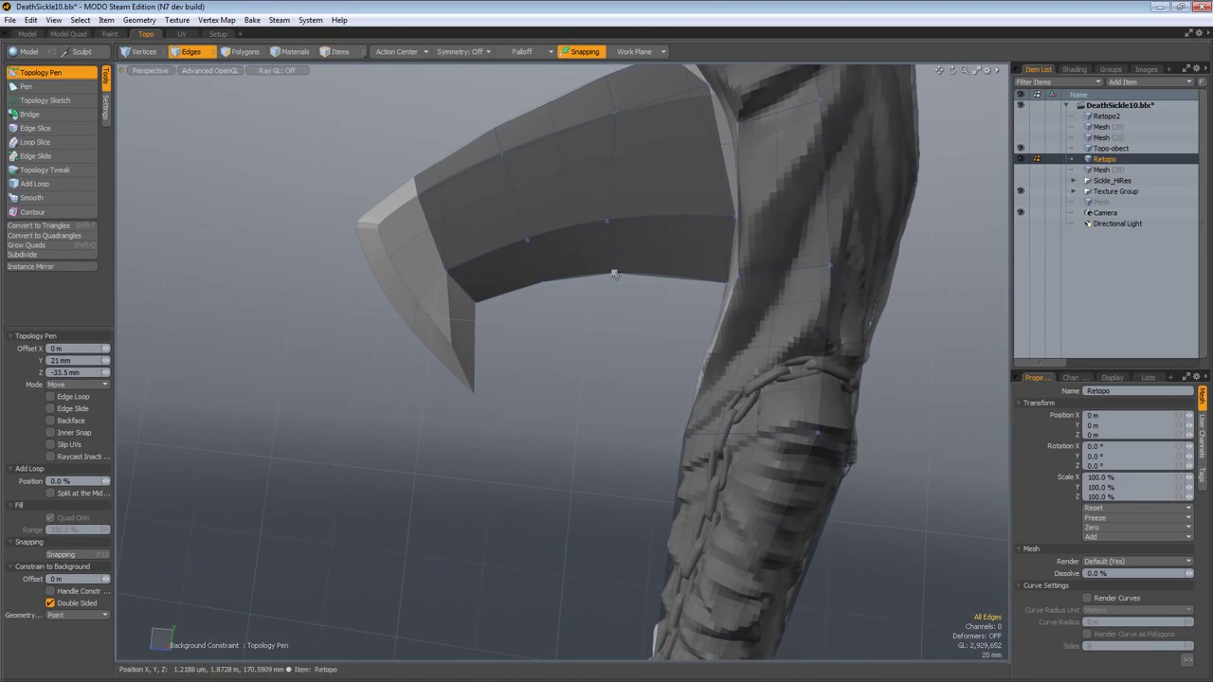
drag(607, 220, 584, 201)
Select the connected polygons of the blade strip and the shaft to review the low-poly coverage, and clear the selection
key(space)
key(space)
key(space)
key(space)
key(space)
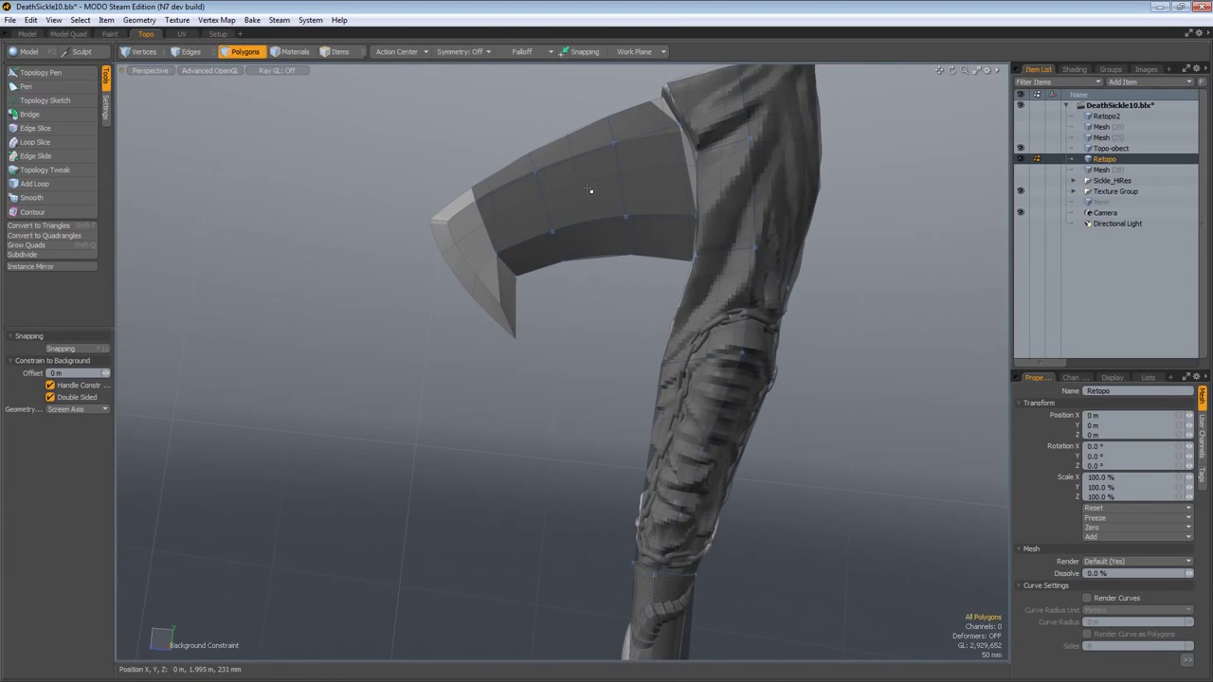
click(591, 194)
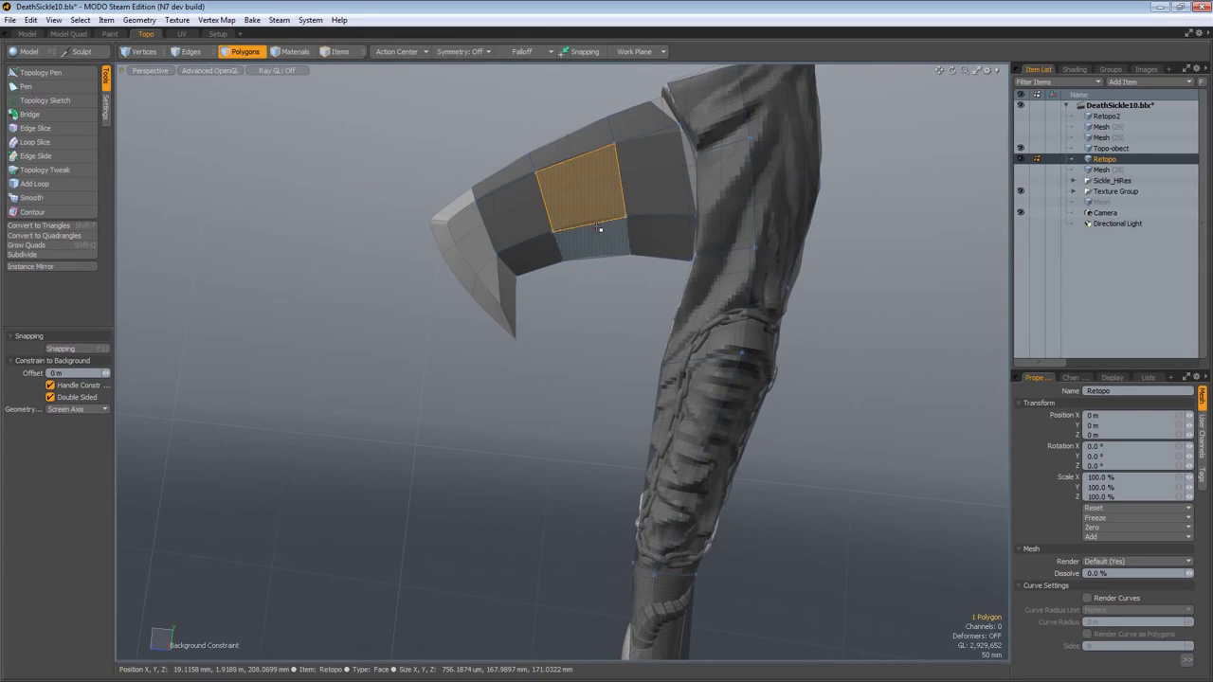
shift+click(730, 180)
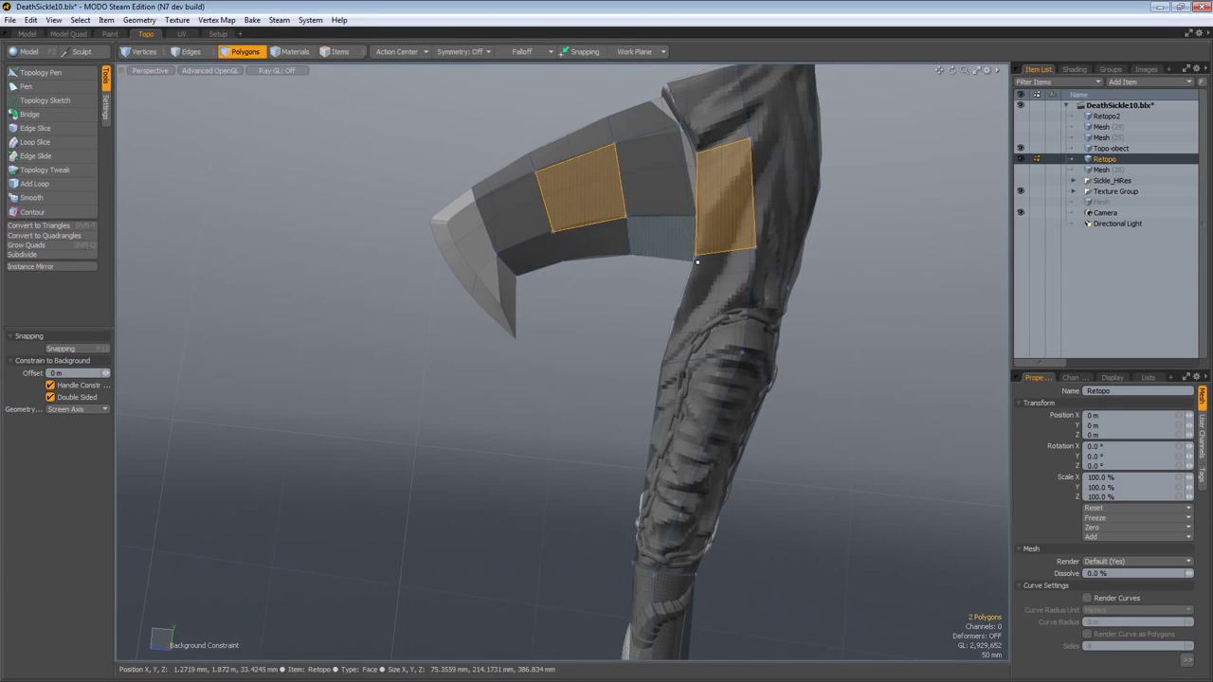
key(bracketright)
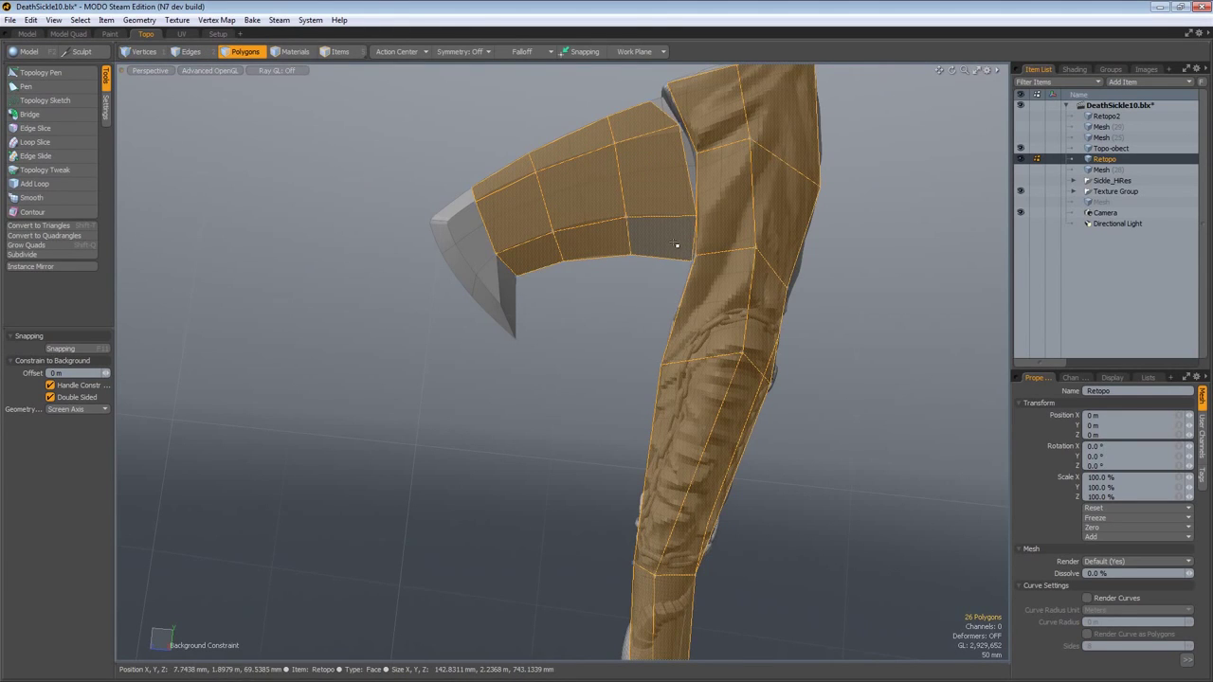
ctrl+alt+drag(679, 244, 697, 336)
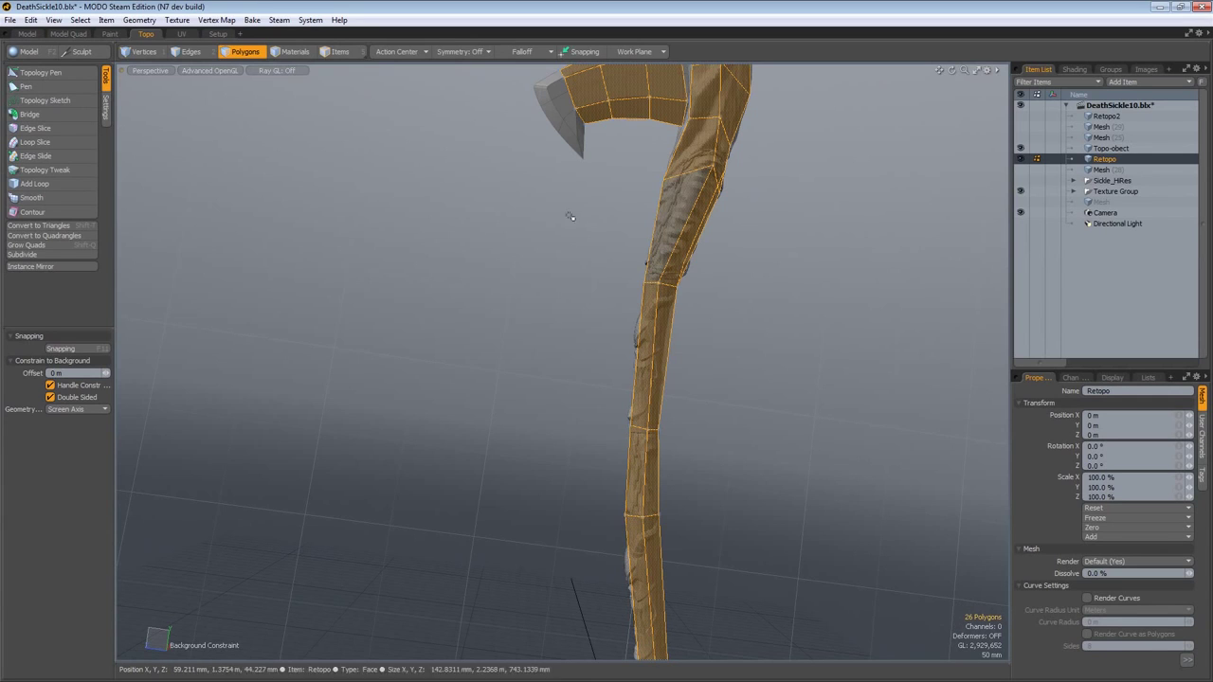
alt+shift+drag(532, 179, 544, 265)
scroll(545, 266, up, 4)
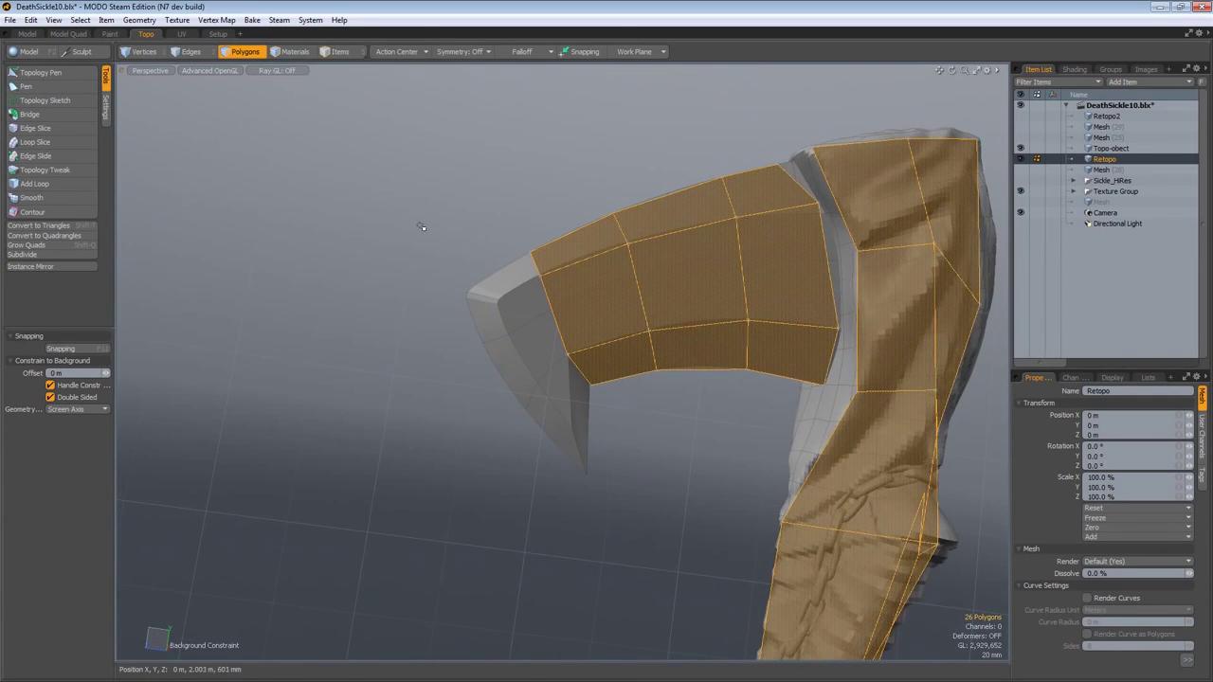
click(394, 277)
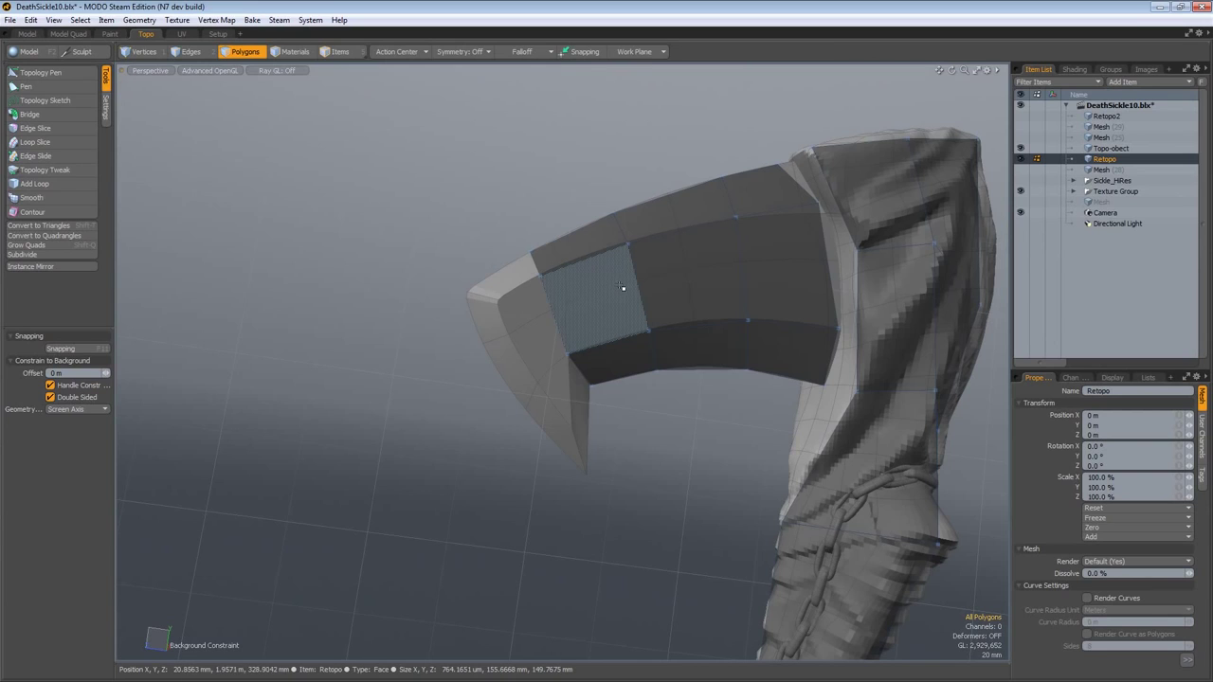
Make the Retopo2 mesh active and delete the polygons of one symmetric half
ctrl+alt+drag(614, 283, 529, 308)
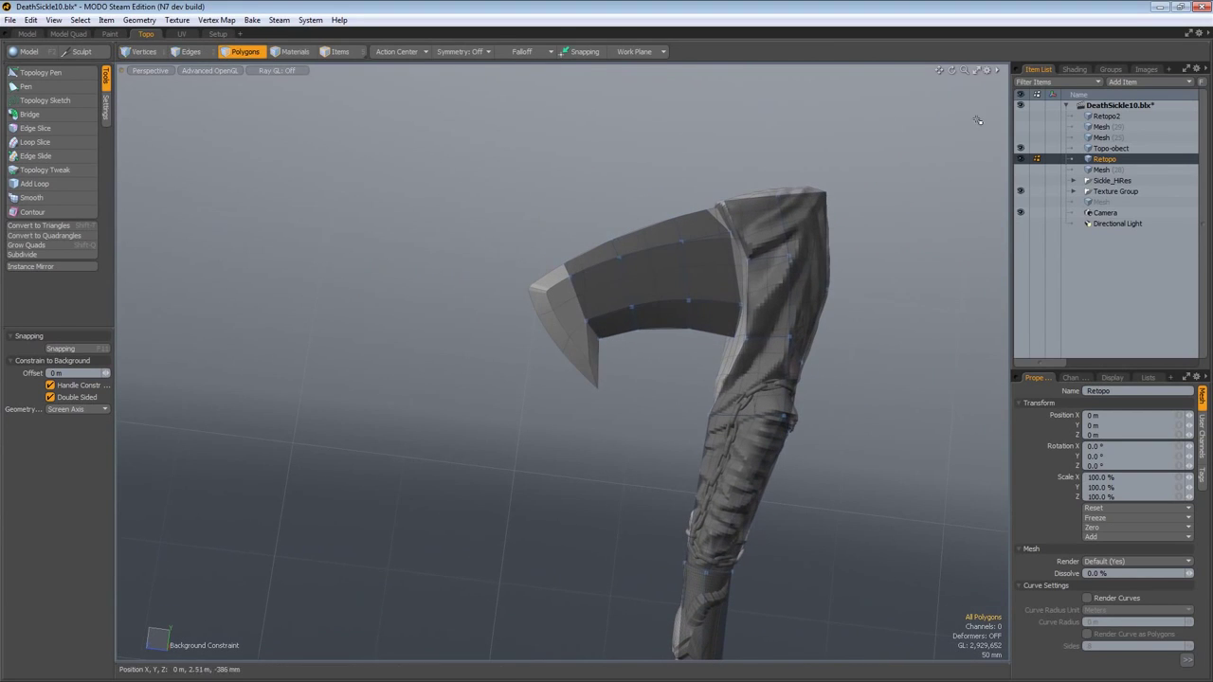
click(1027, 116)
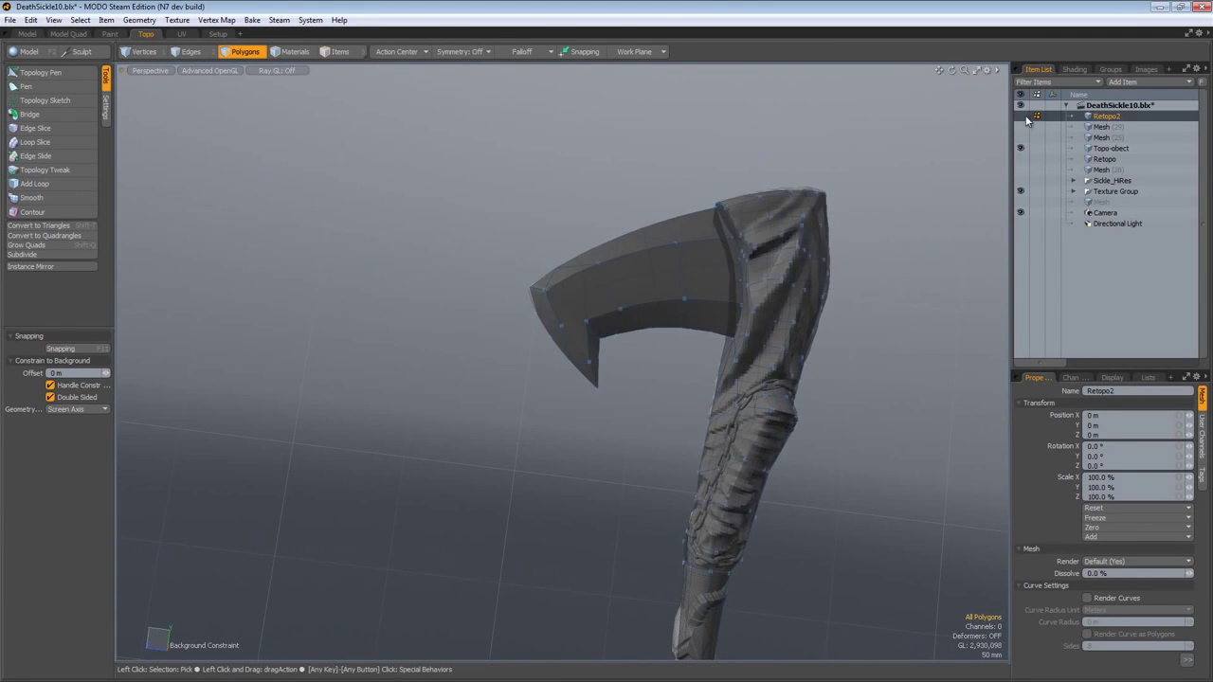
alt+drag(545, 346, 796, 360)
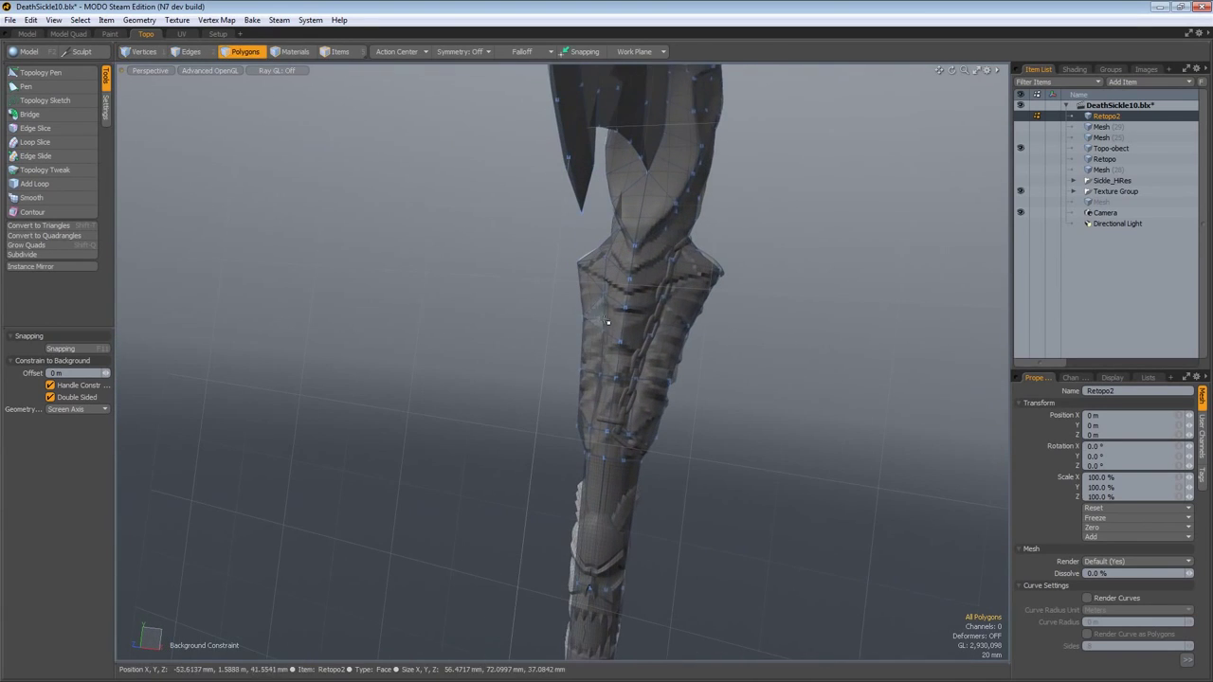
click(607, 332)
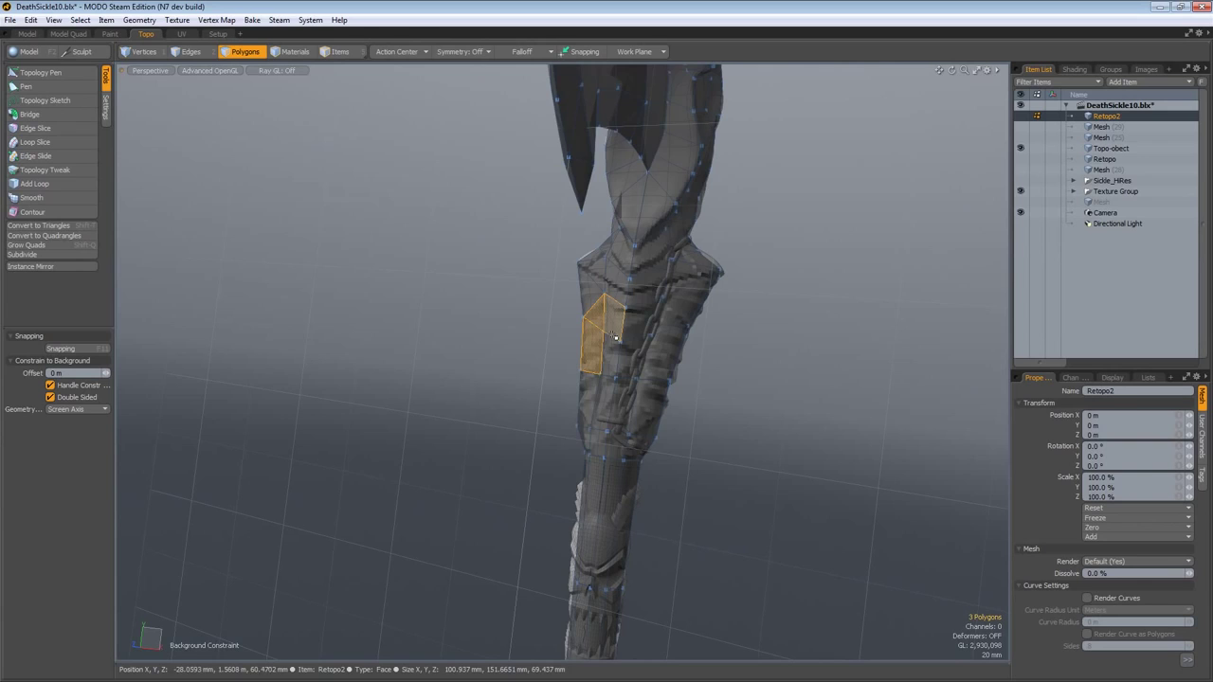
double_click(620, 339)
alt+drag(599, 334, 373, 306)
key(Delete)
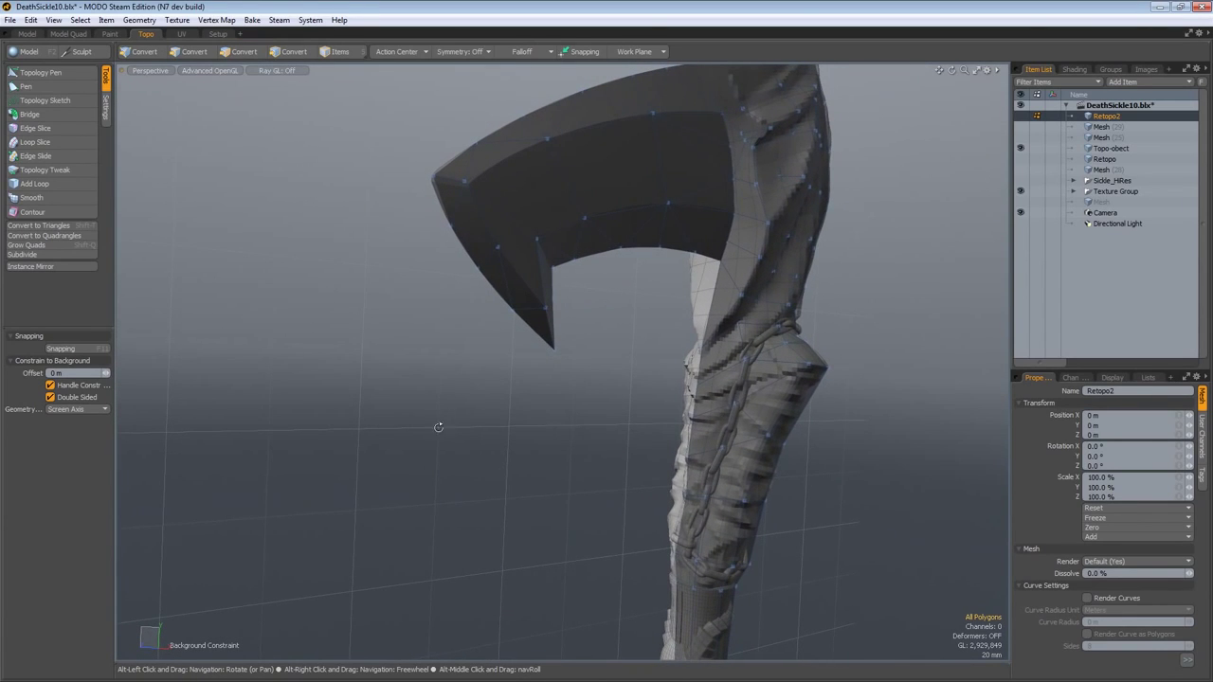
Hide the Topo-obect mesh and switch to the Paint layout to show the remaining Retopo2 half on its own
alt+drag(438, 427, 602, 392)
click(1021, 149)
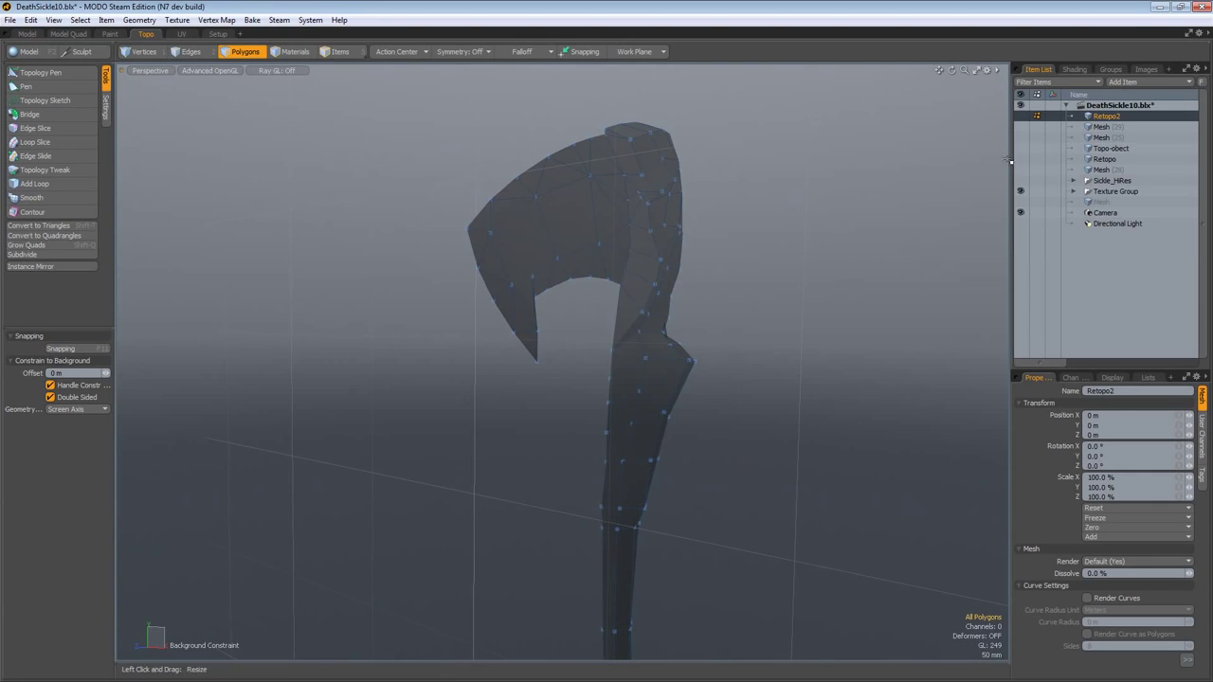
click(111, 34)
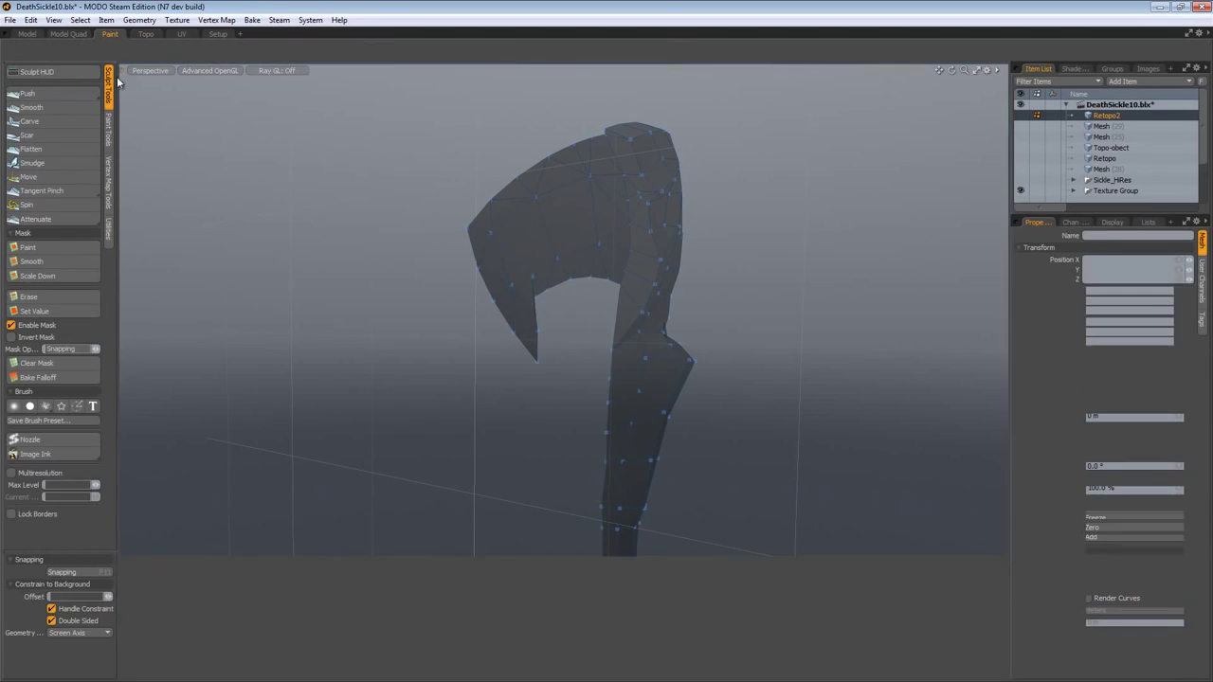
scroll(518, 253, down, 4)
alt+shift+drag(511, 271, 515, 227)
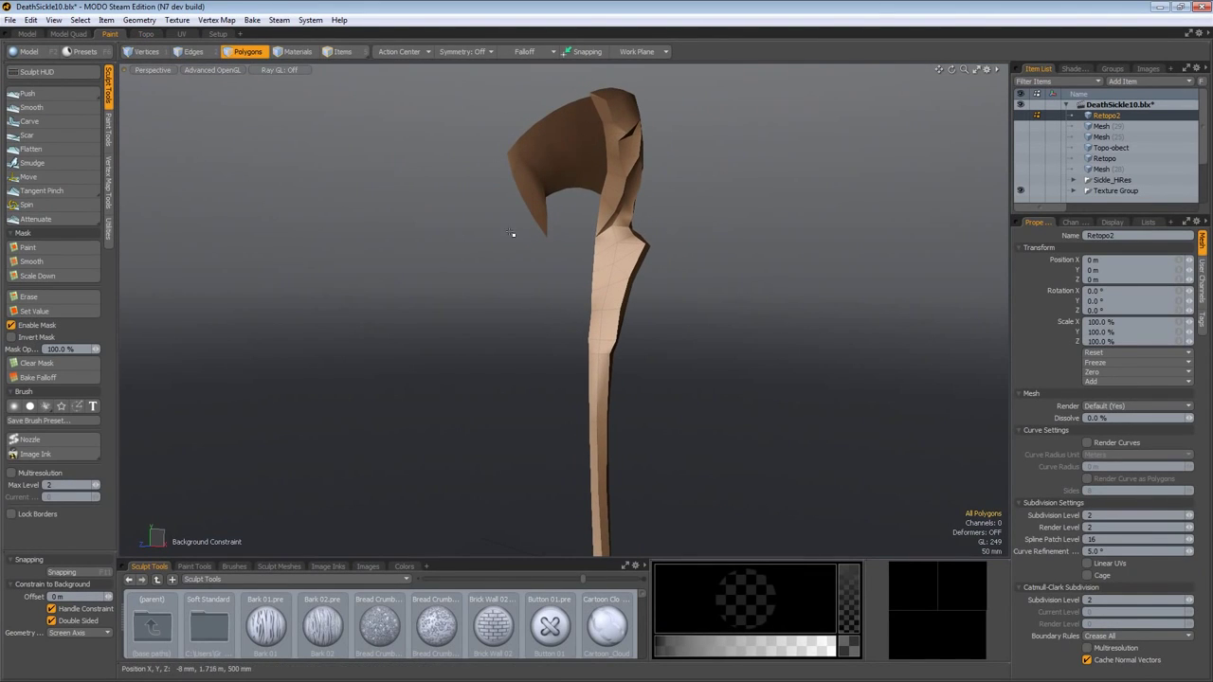
Mirror the Retopo2 half across the X axis with the action center set to Origin
click(28, 51)
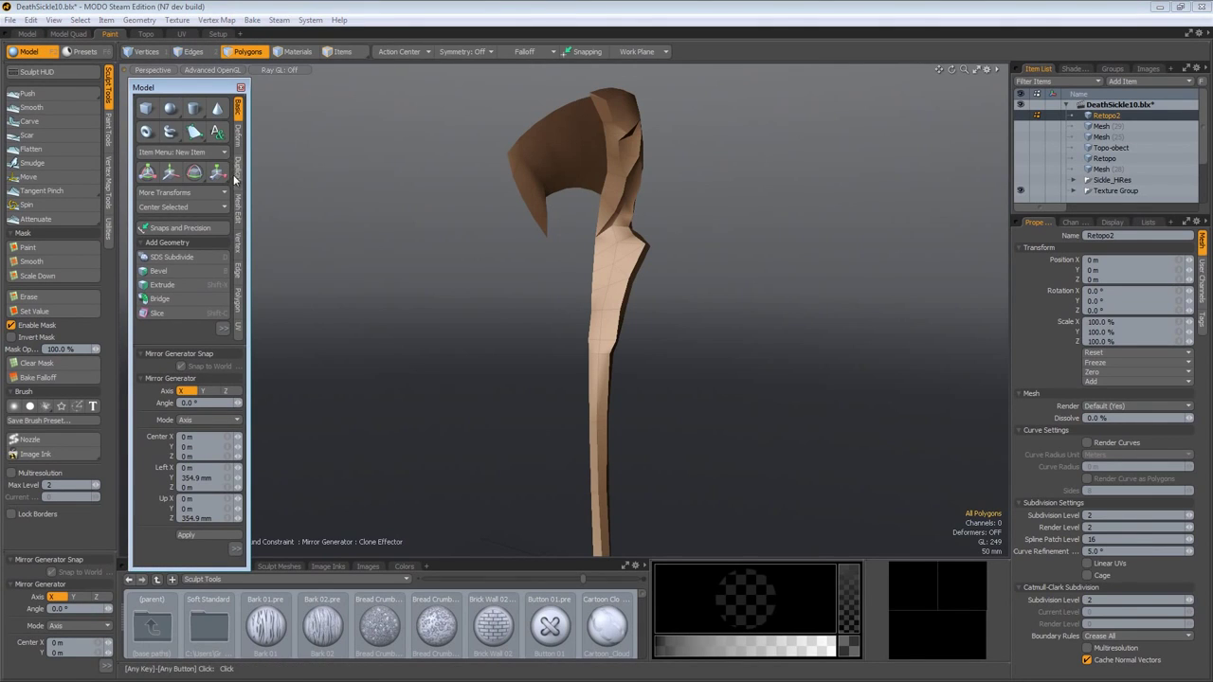
click(237, 172)
click(182, 130)
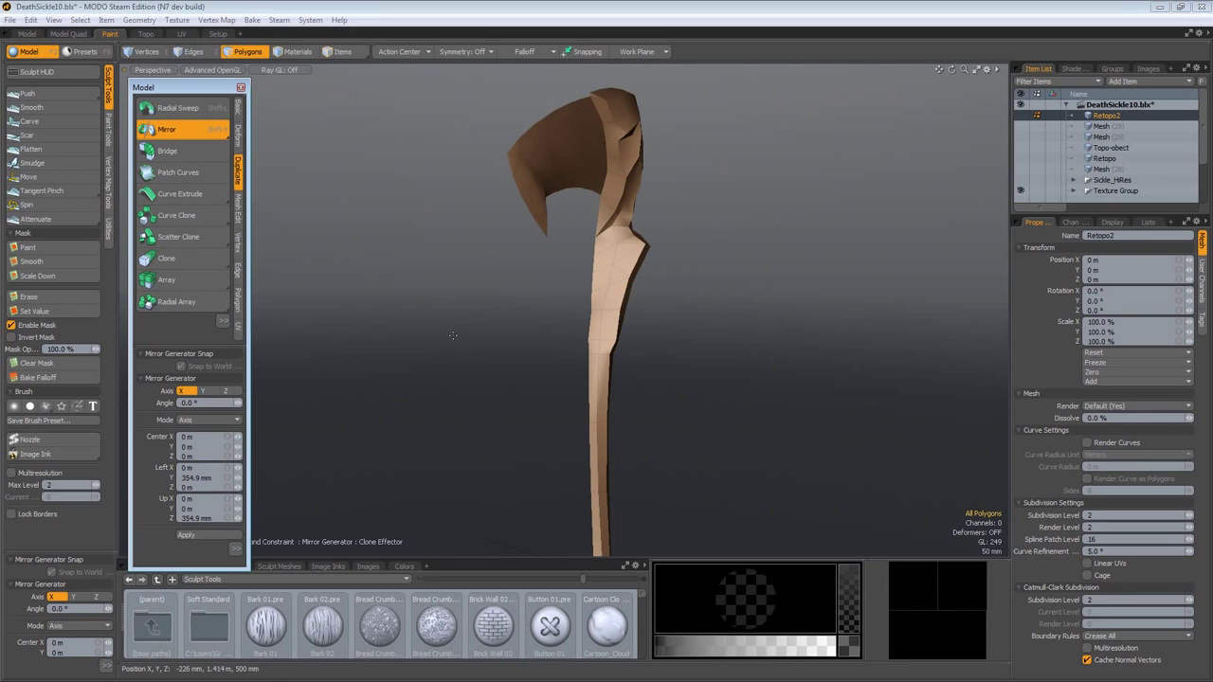
key(alt)
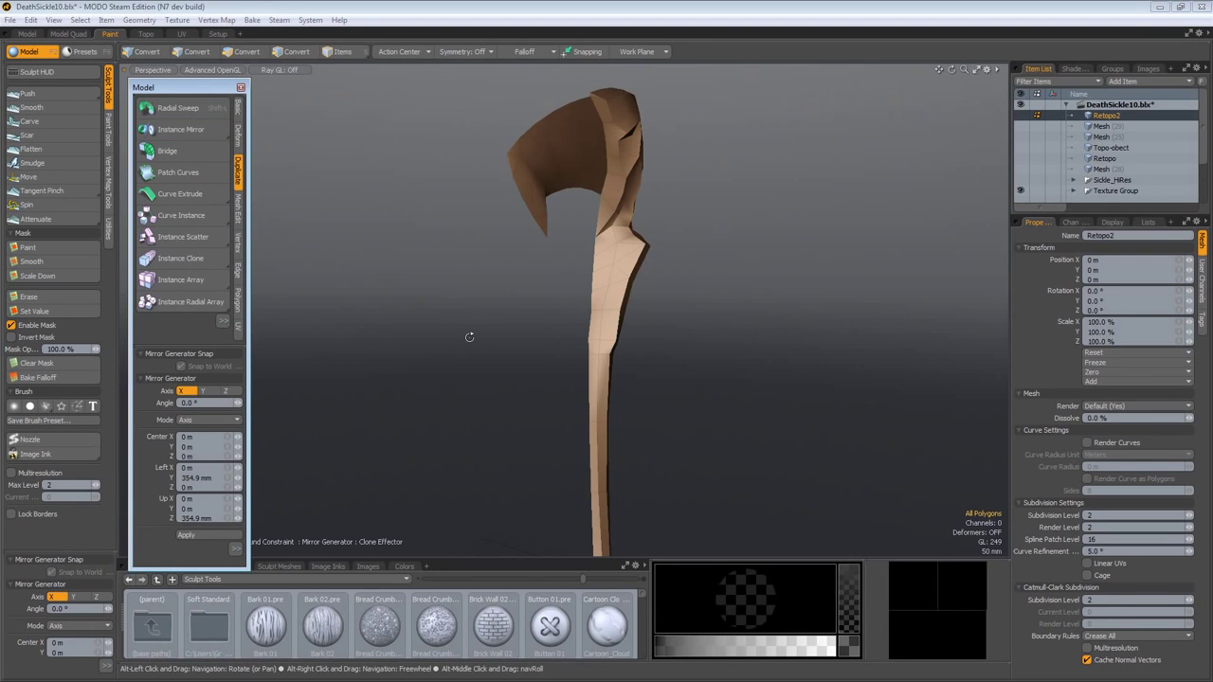
click(399, 51)
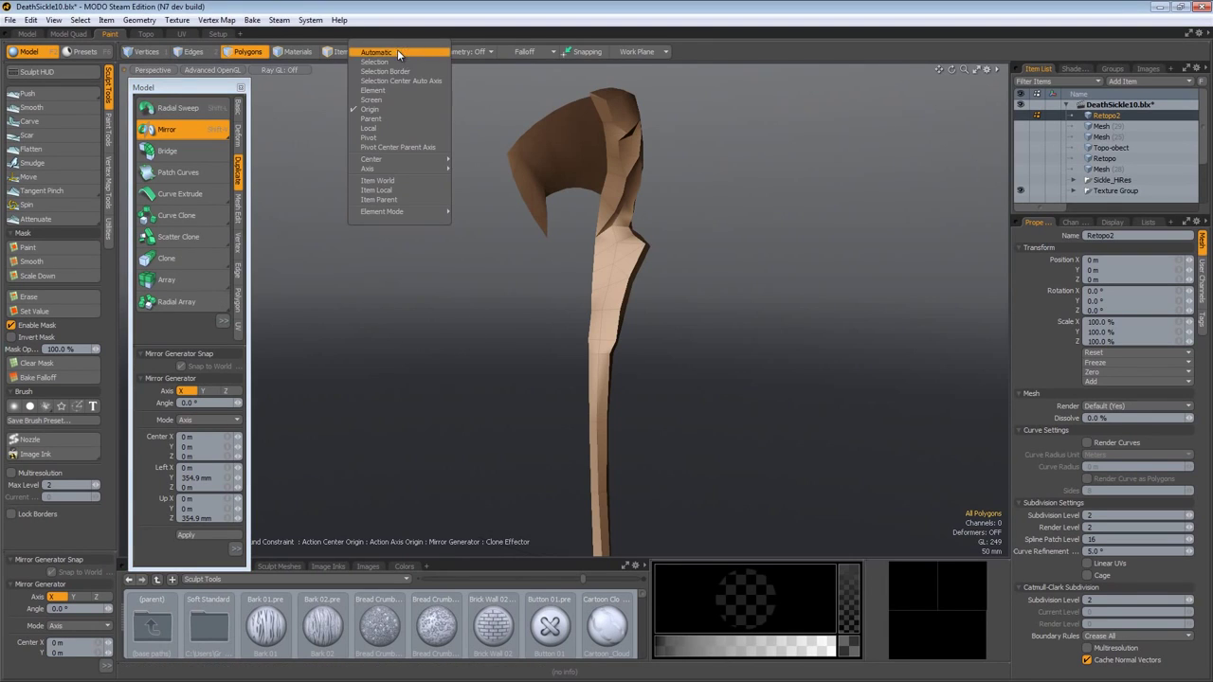
click(502, 306)
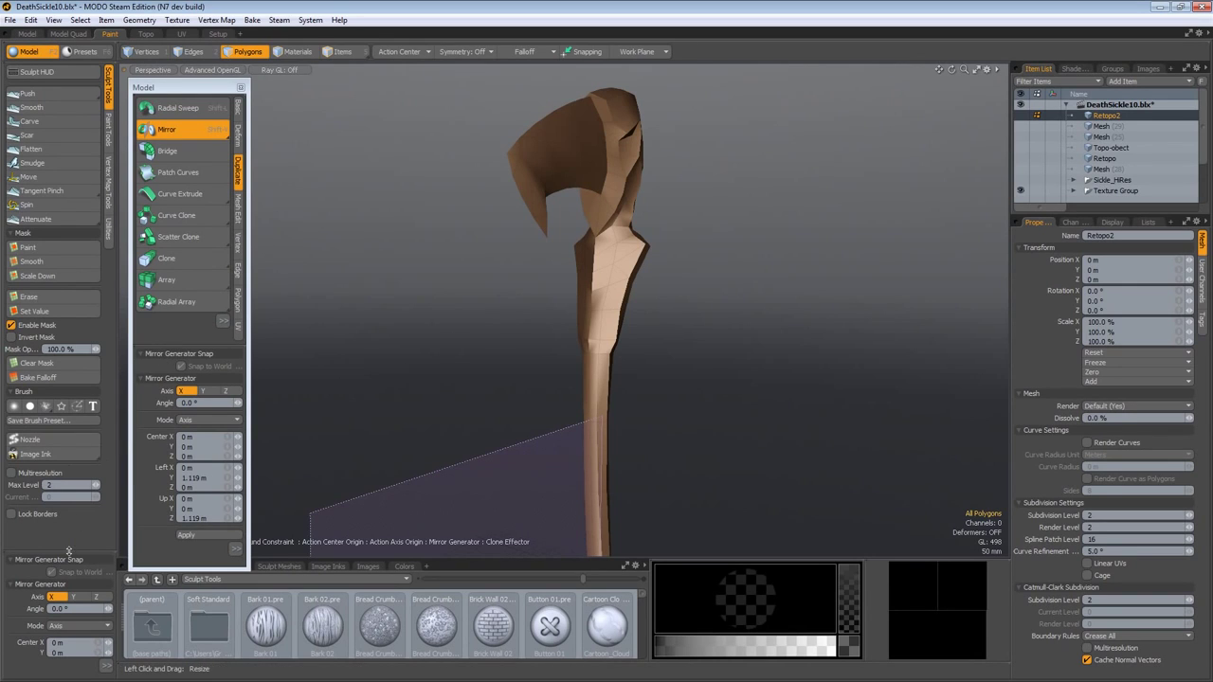
drag(68, 552, 68, 354)
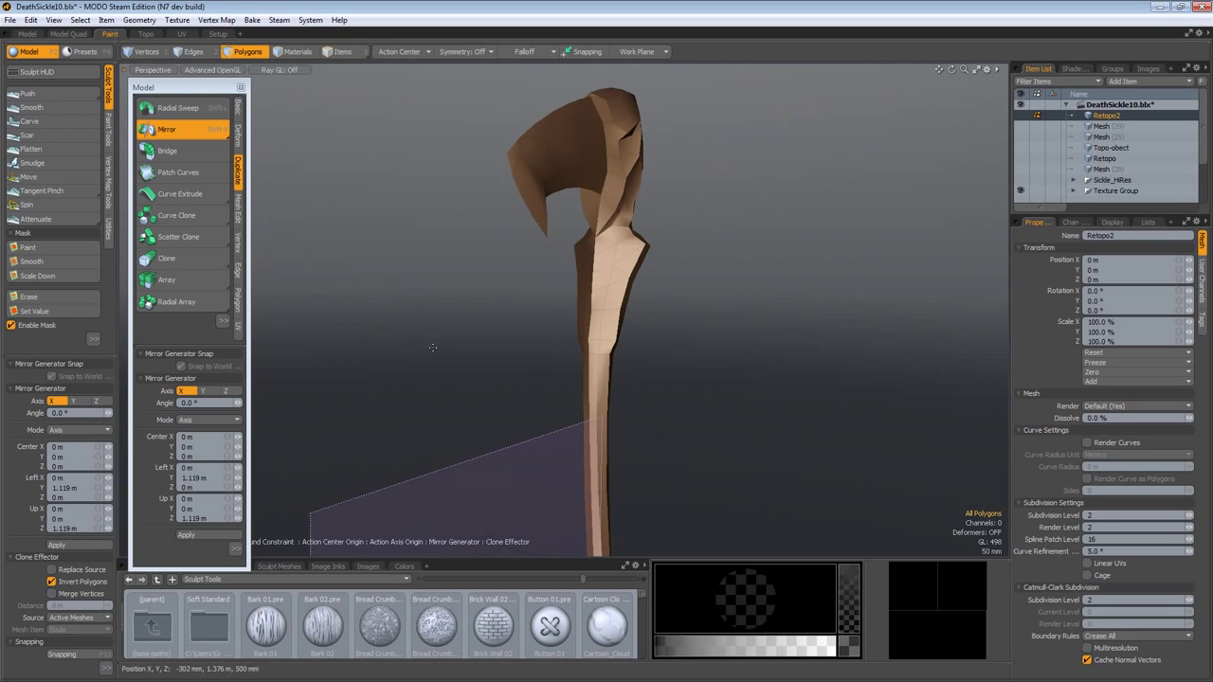
key(space)
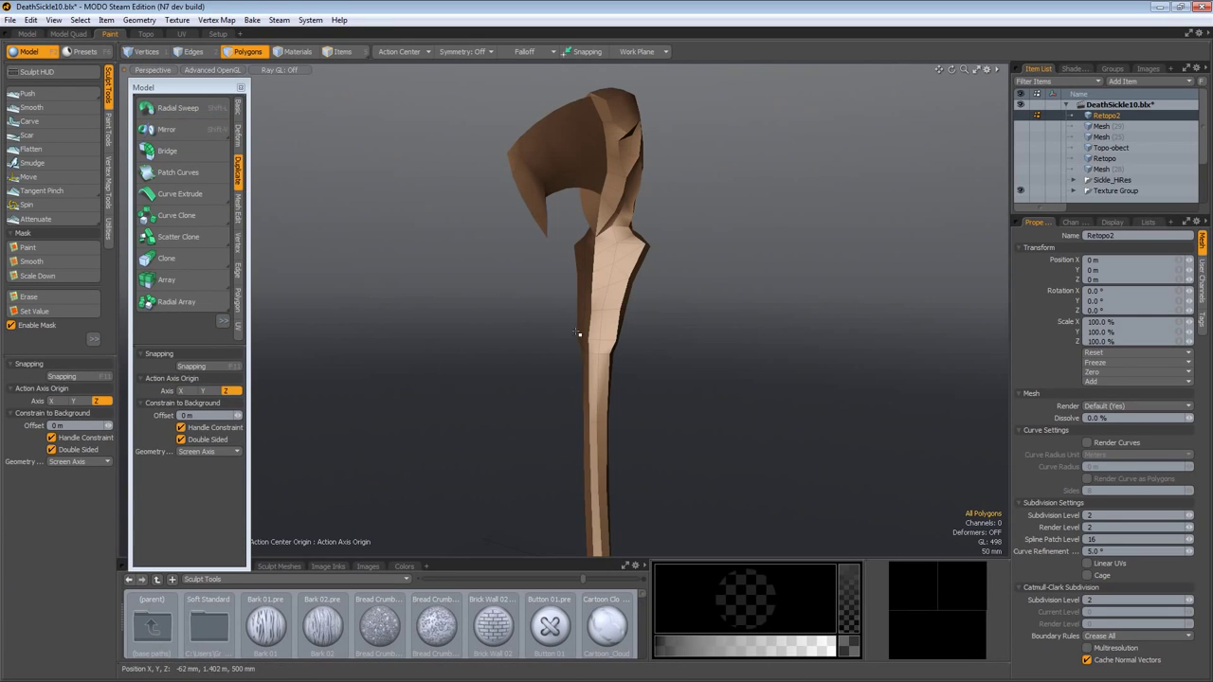